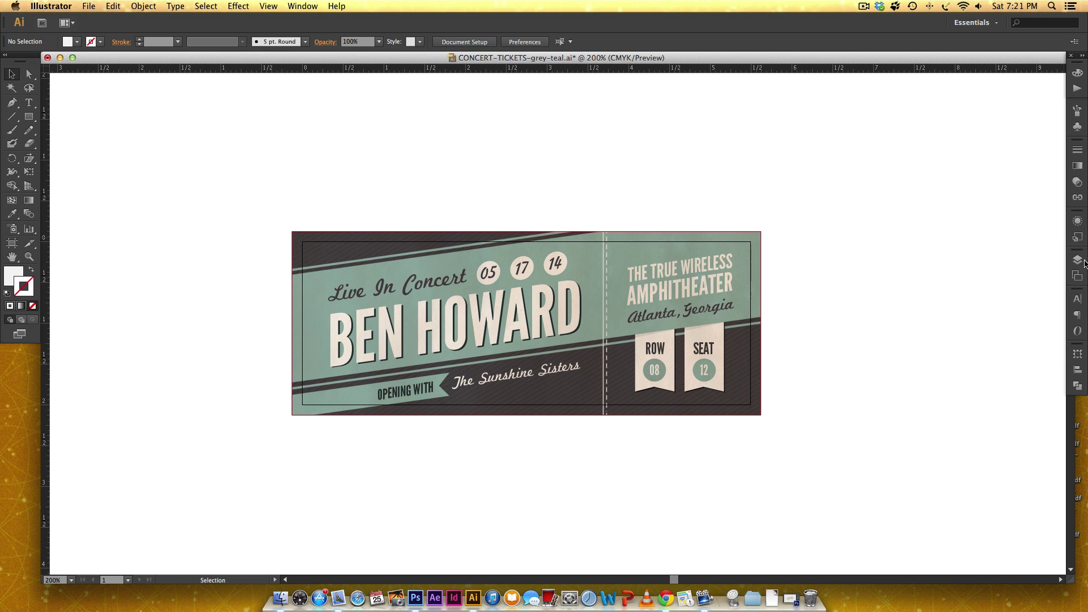
pyautogui.click(1084, 263)
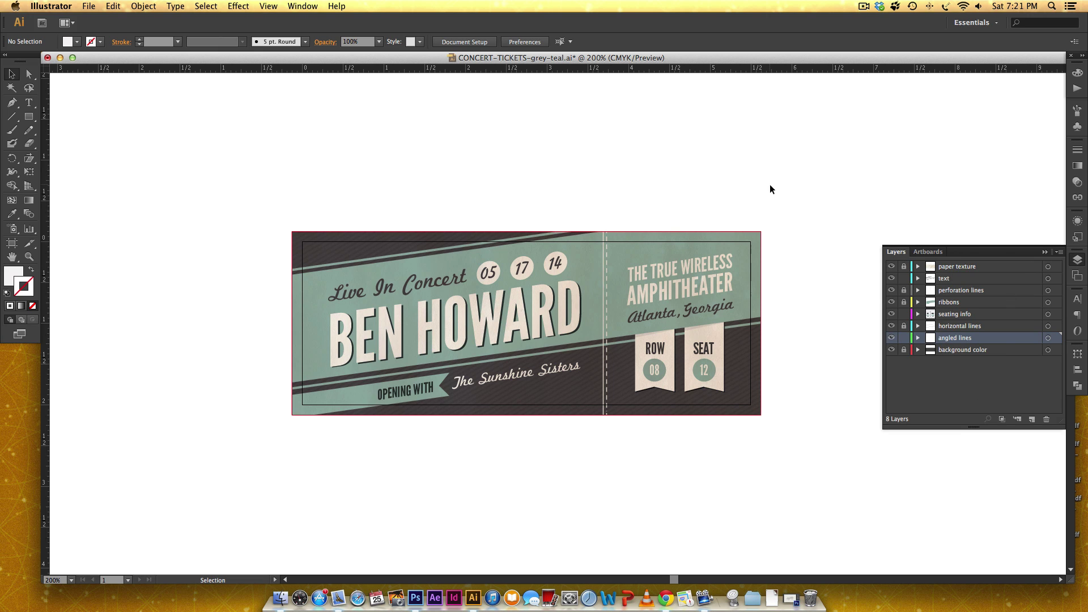
pyautogui.click(1043, 252)
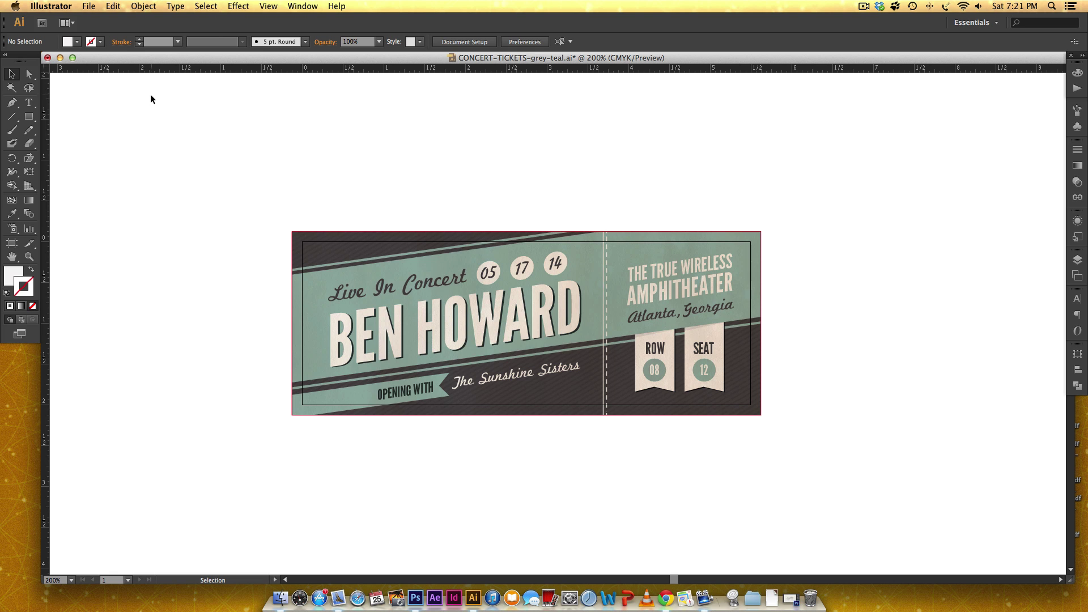
# Step: Create a new document 5.5 in wide and 2 in high with 0.125 in bleed on all sides
pyautogui.click(88, 6)
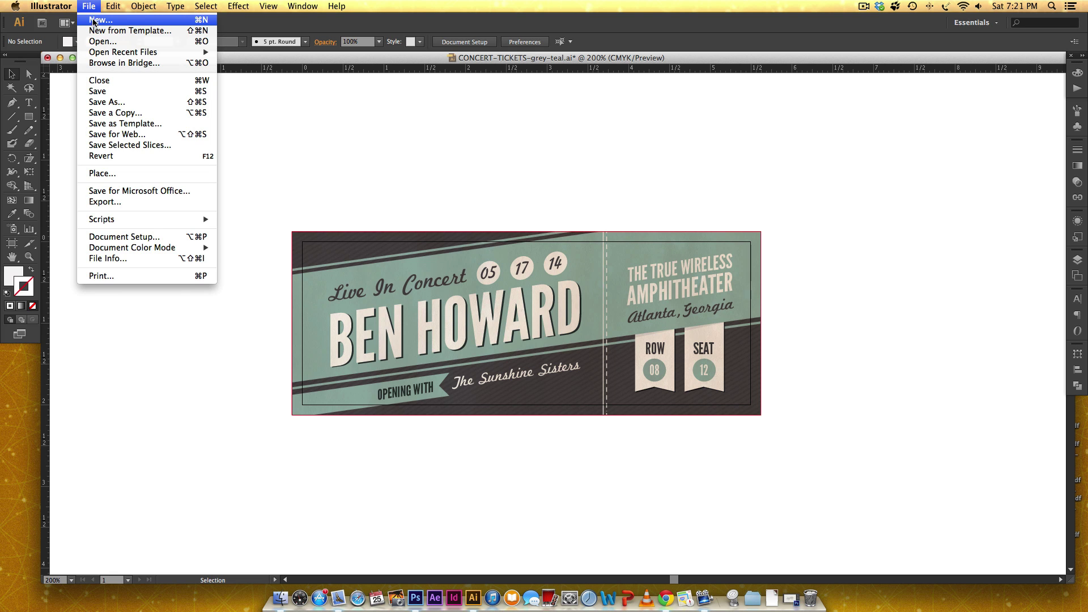
pyautogui.click(96, 20)
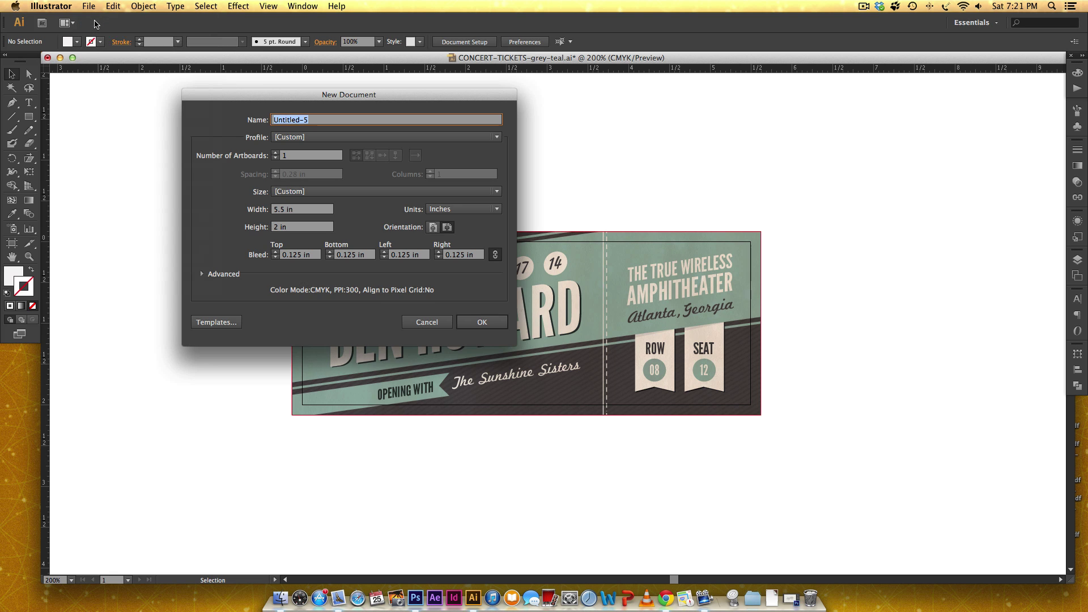
pyautogui.moveTo(377, 97); pyautogui.dragTo(510, 85)
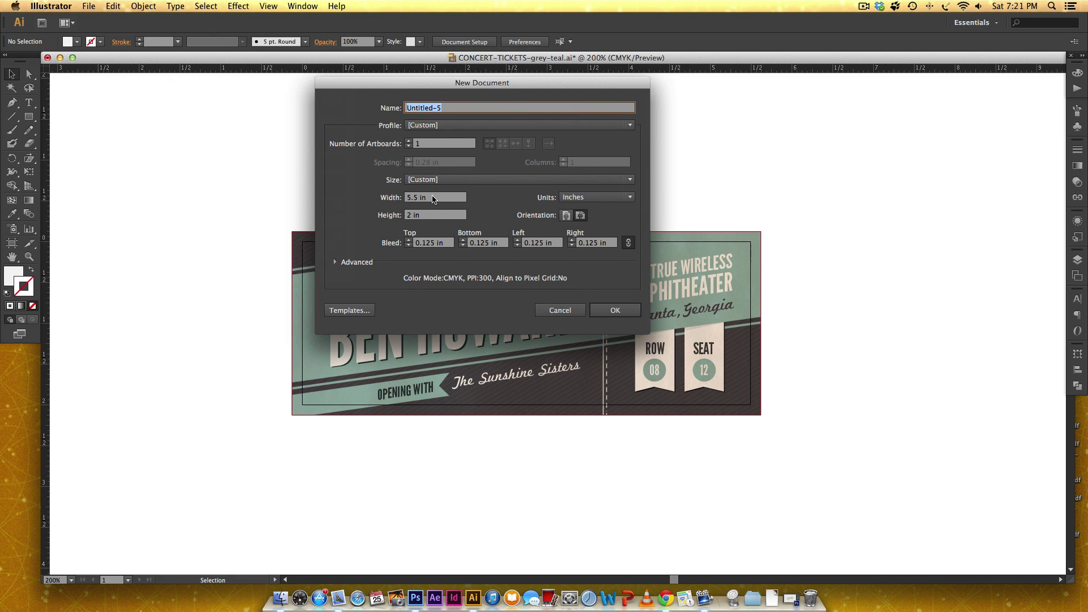
pyautogui.click(424, 215)
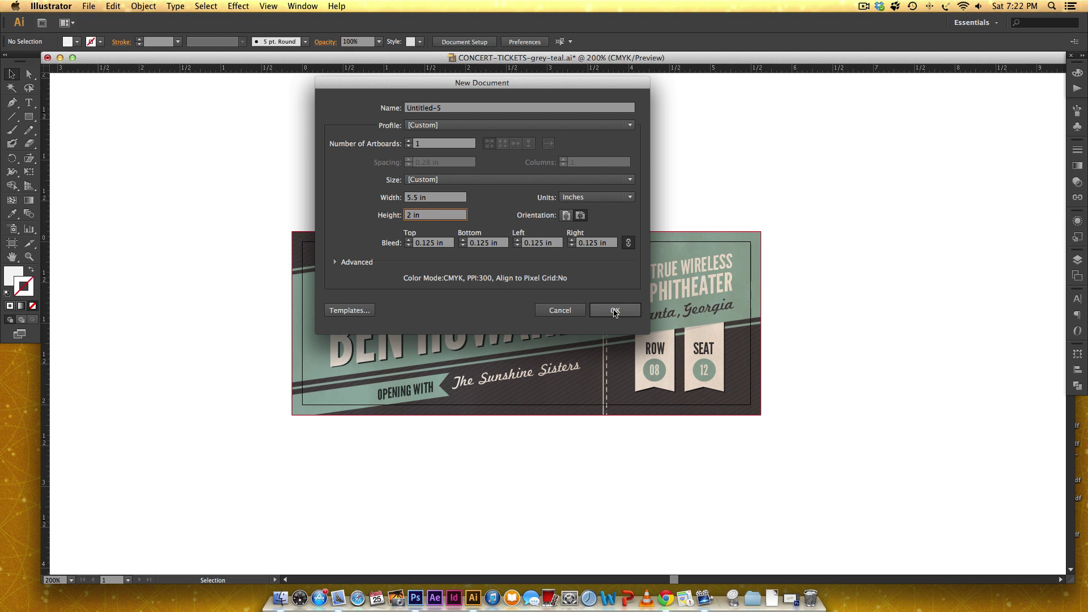
pyautogui.click(615, 309)
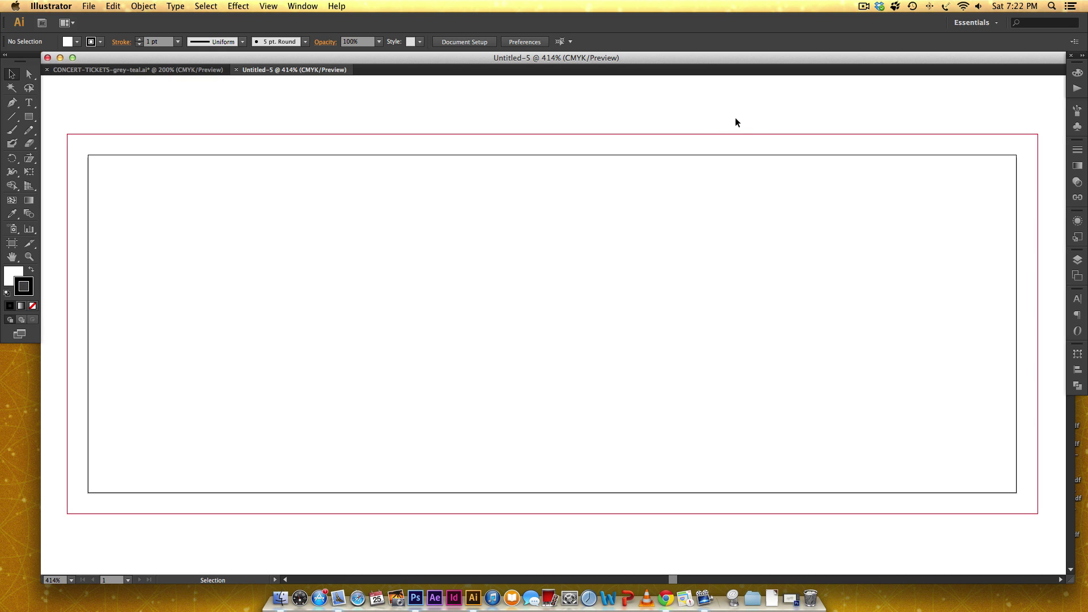
# Step: Paste the teal, dark grey and off-white color squares and place them above the artboard
pyautogui.press('super+minus')
pyautogui.press('super+minus')
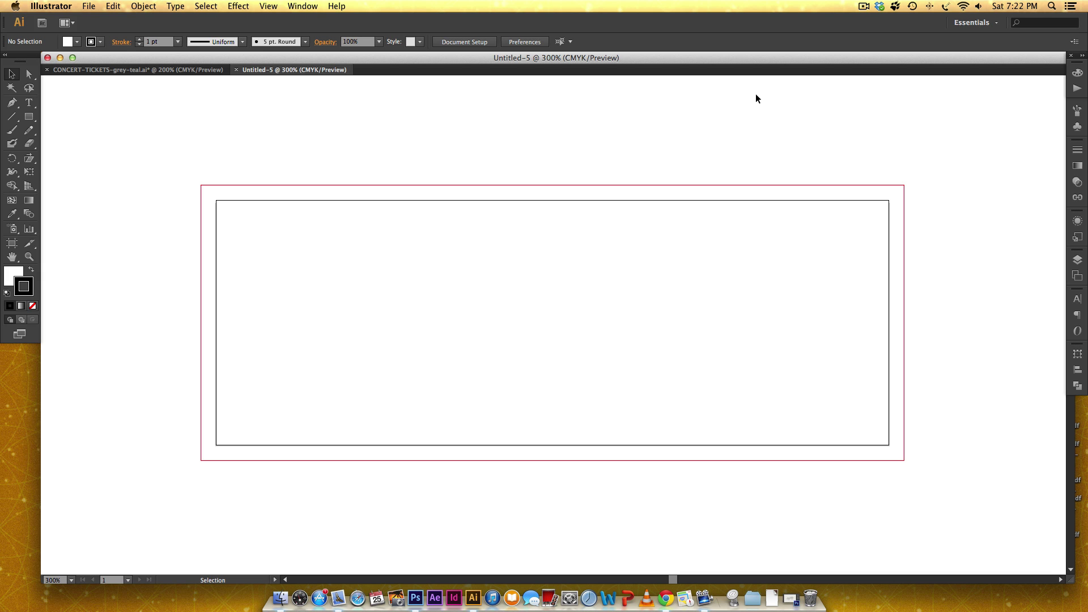
pyautogui.press('super+v')
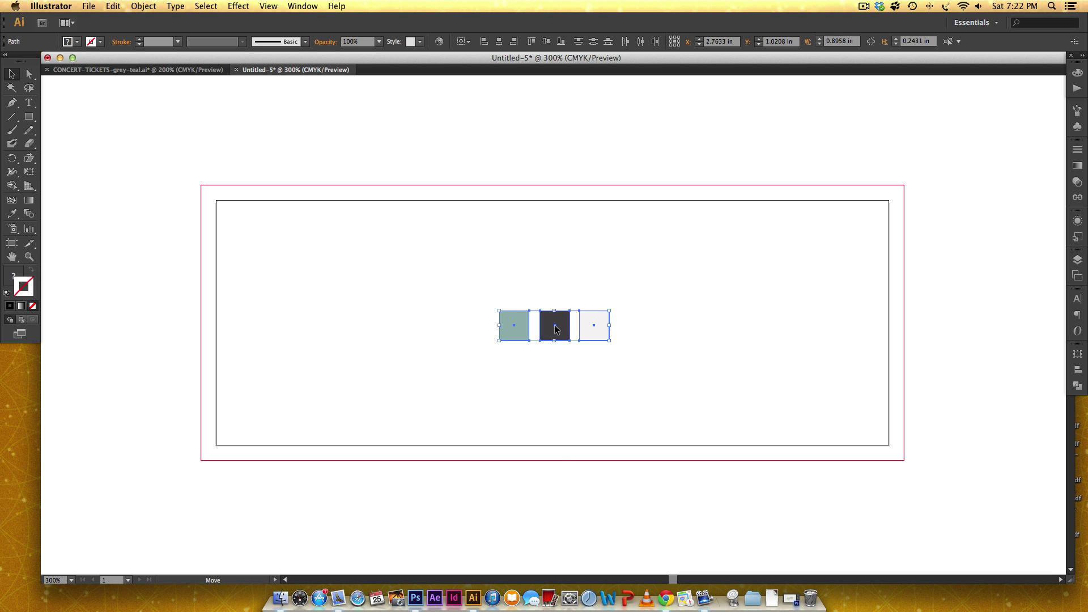
pyautogui.moveTo(552, 328); pyautogui.dragTo(545, 134)
pyautogui.click(511, 136)
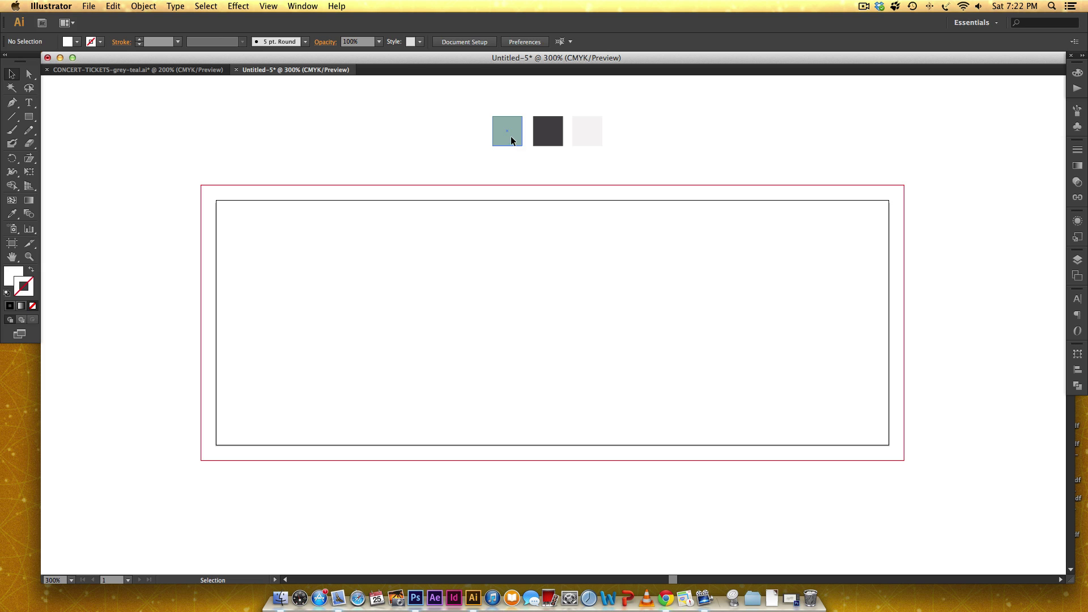
pyautogui.click(556, 136)
pyautogui.click(593, 131)
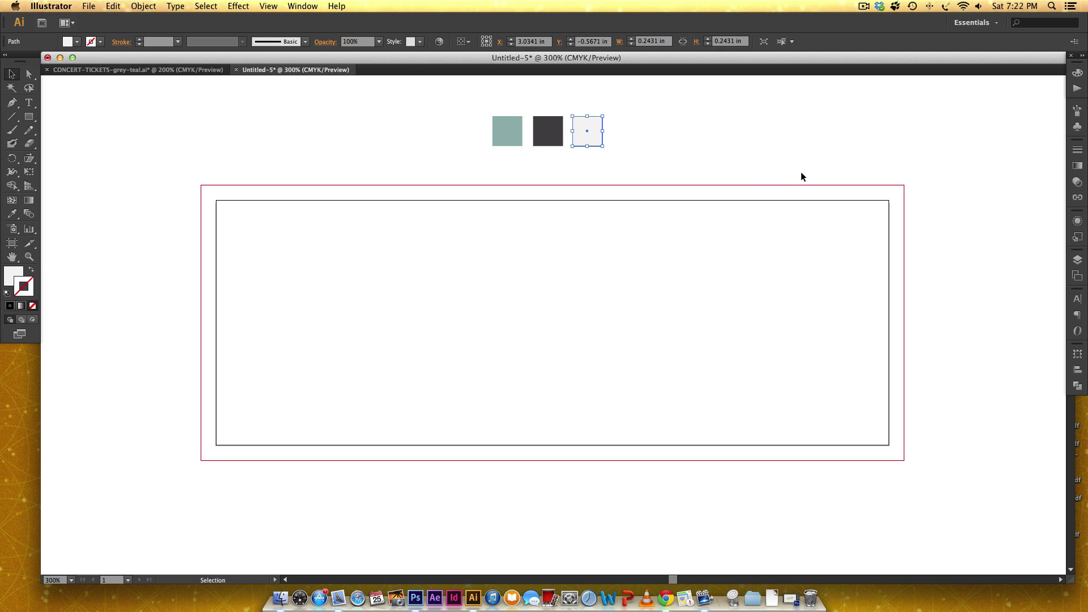
pyautogui.click(801, 169)
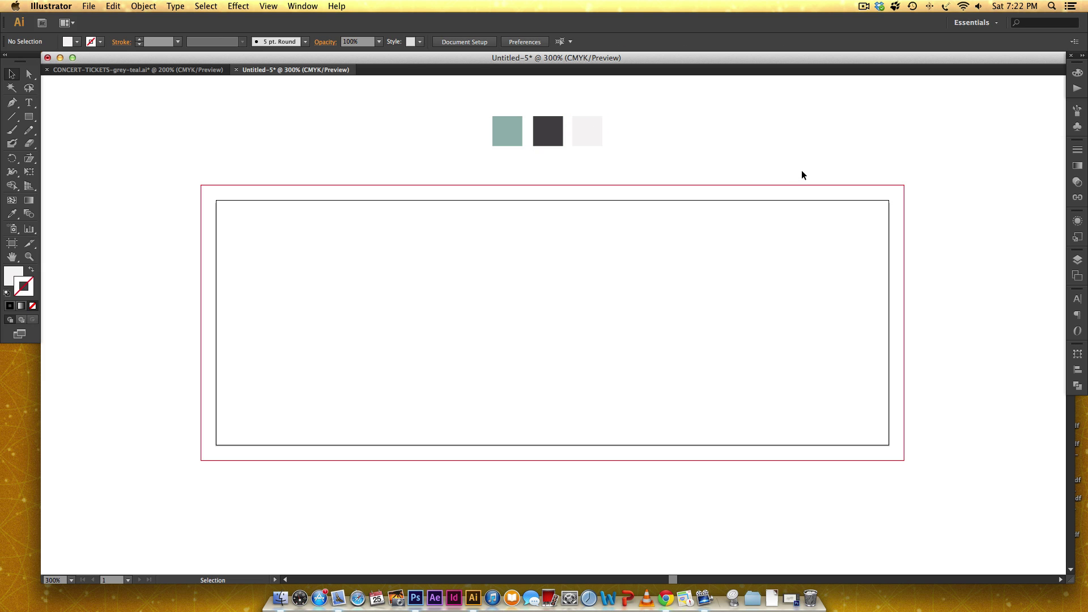
# Step: Rename Layer 1 as "background color"
pyautogui.click(1077, 260)
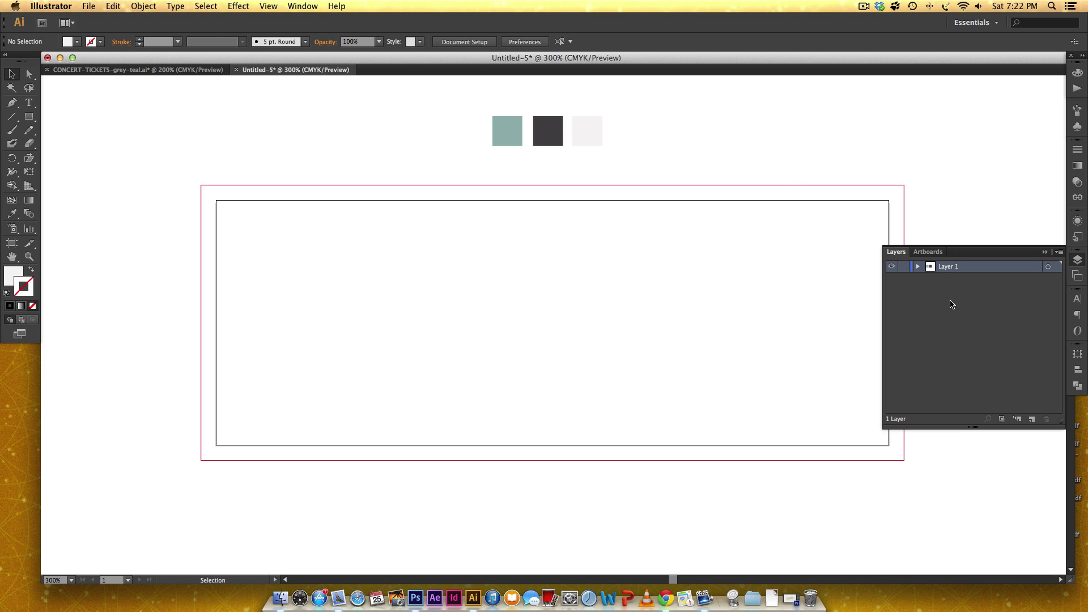
pyautogui.doubleClick(950, 270)
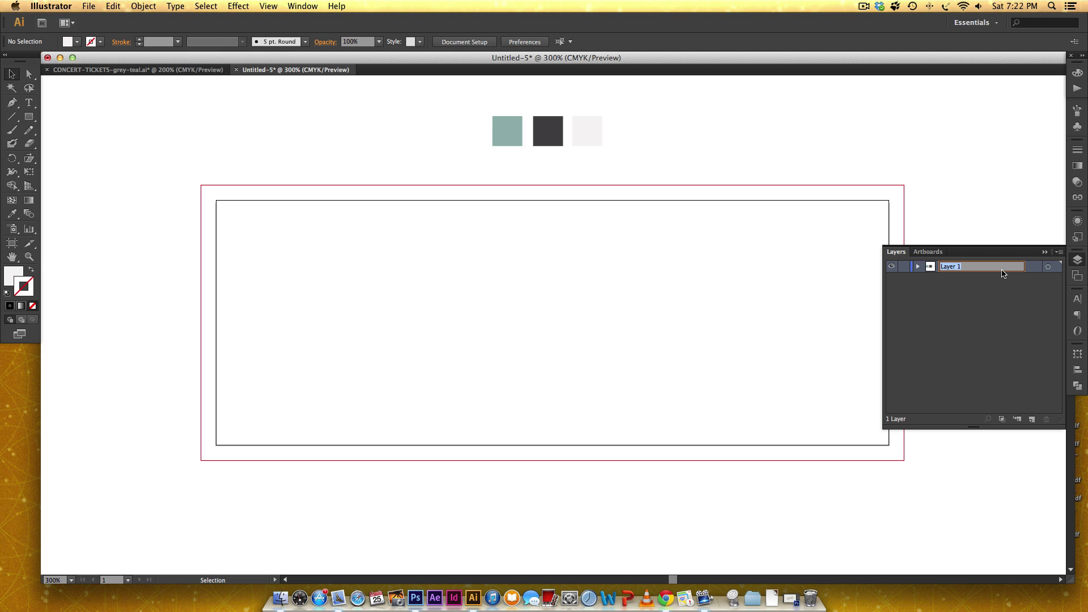
pyautogui.write('background color')
pyautogui.press('Return')
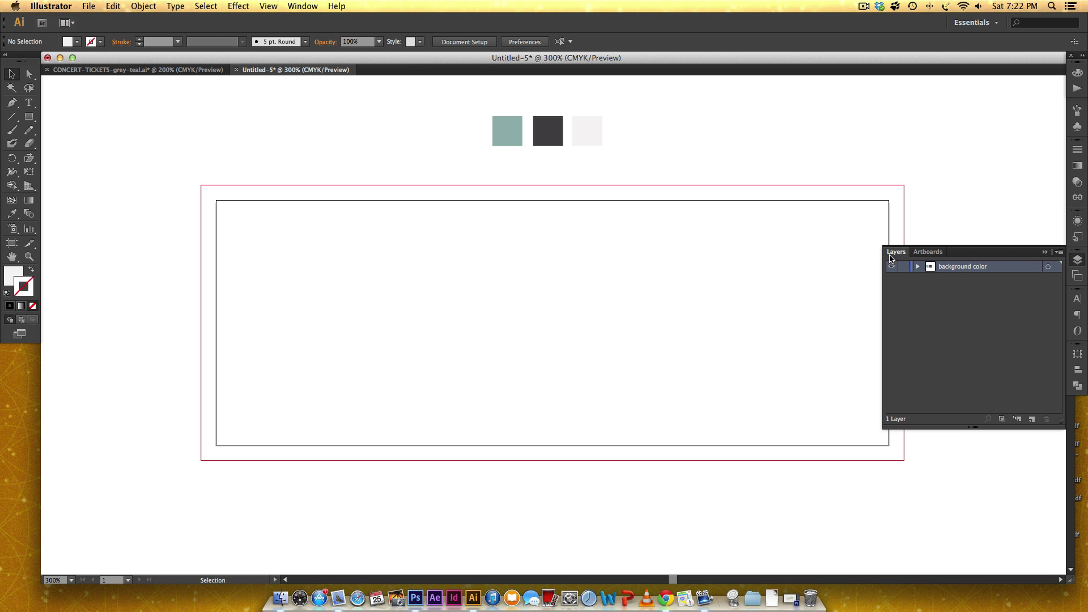
# Step: Draw a 5.75 by 2.25 in rectangle covering the artboard out to the bleed and fill it with the dark grey swatch's color
pyautogui.hscroll(3, 690, 212)
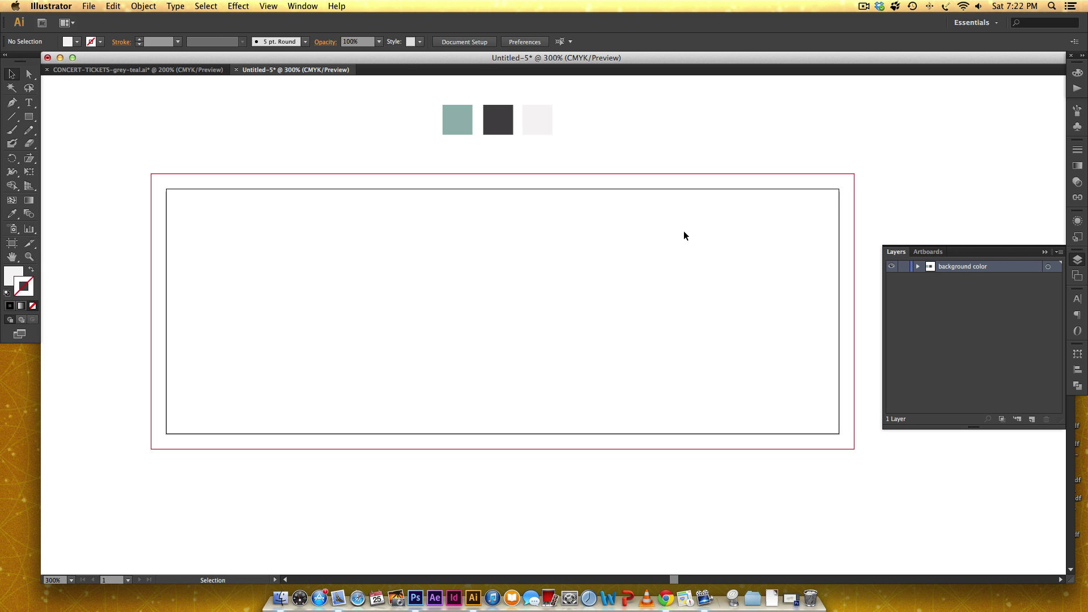
pyautogui.press('m')
pyautogui.moveTo(151, 174); pyautogui.dragTo(854, 450)
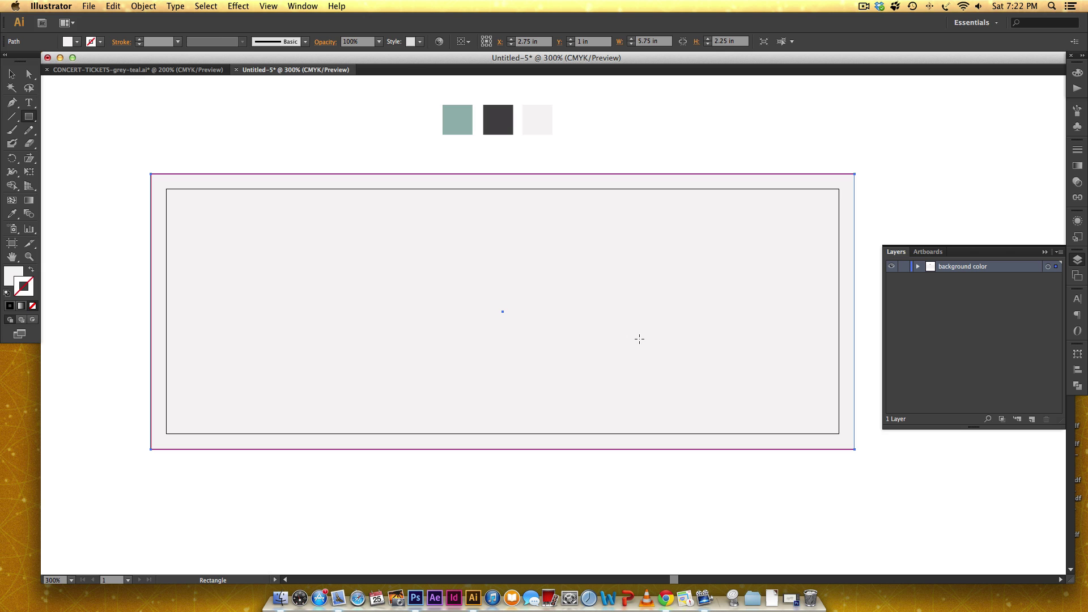
pyautogui.press('i')
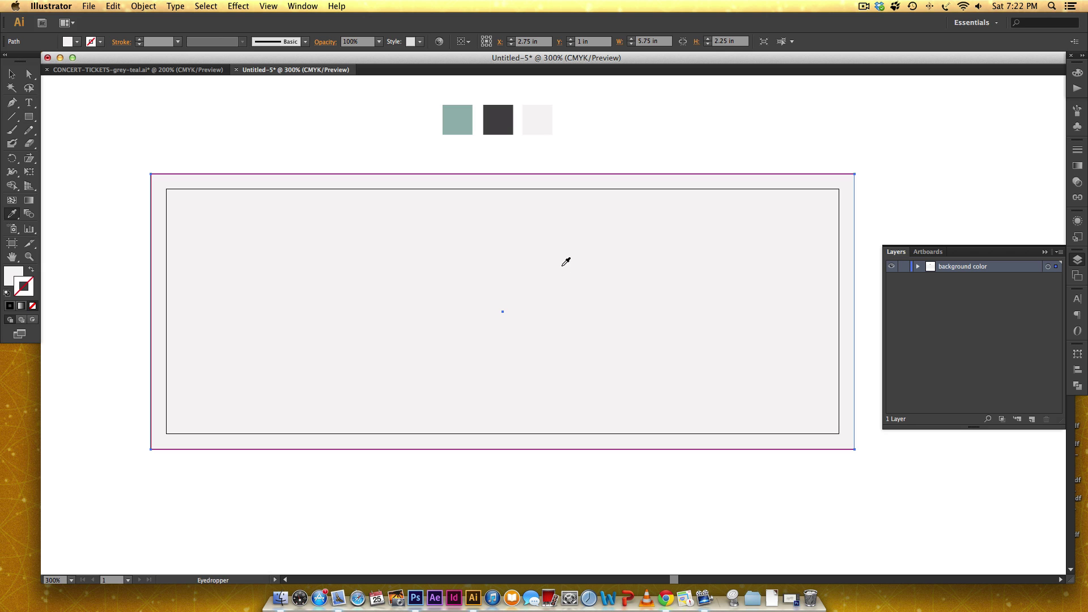
pyautogui.click(496, 108)
pyautogui.press('v')
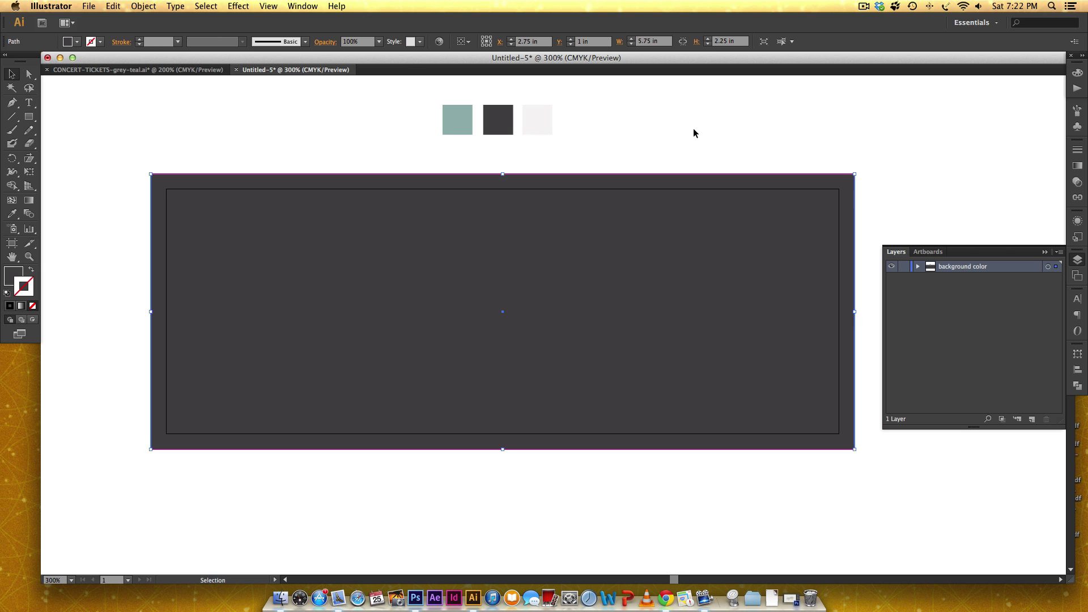
pyautogui.click(694, 132)
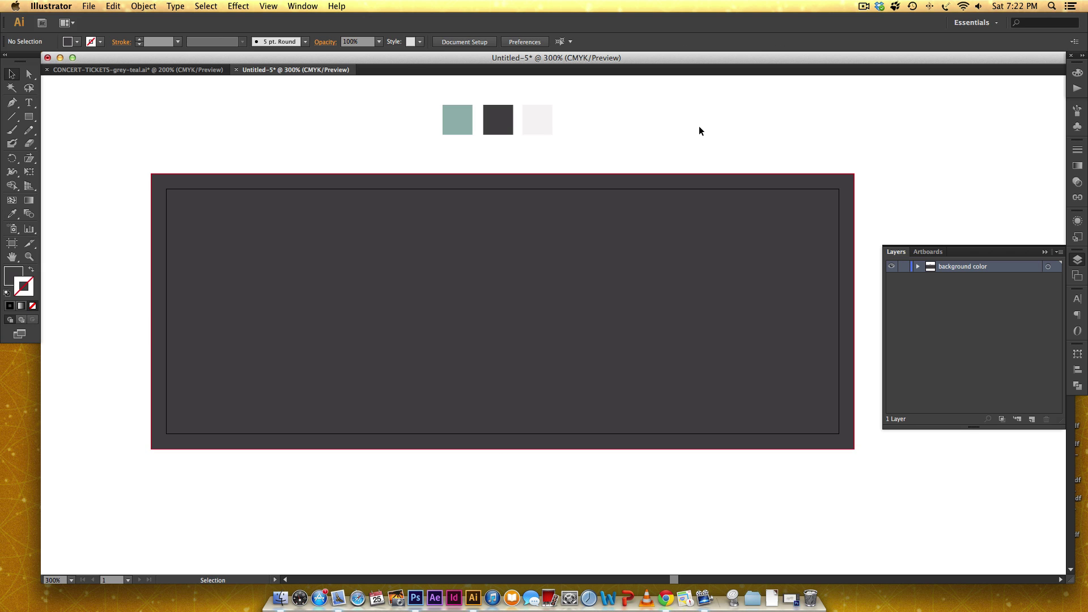
# Step: Lock the background color layer and add a new layer above it
pyautogui.click(903, 266)
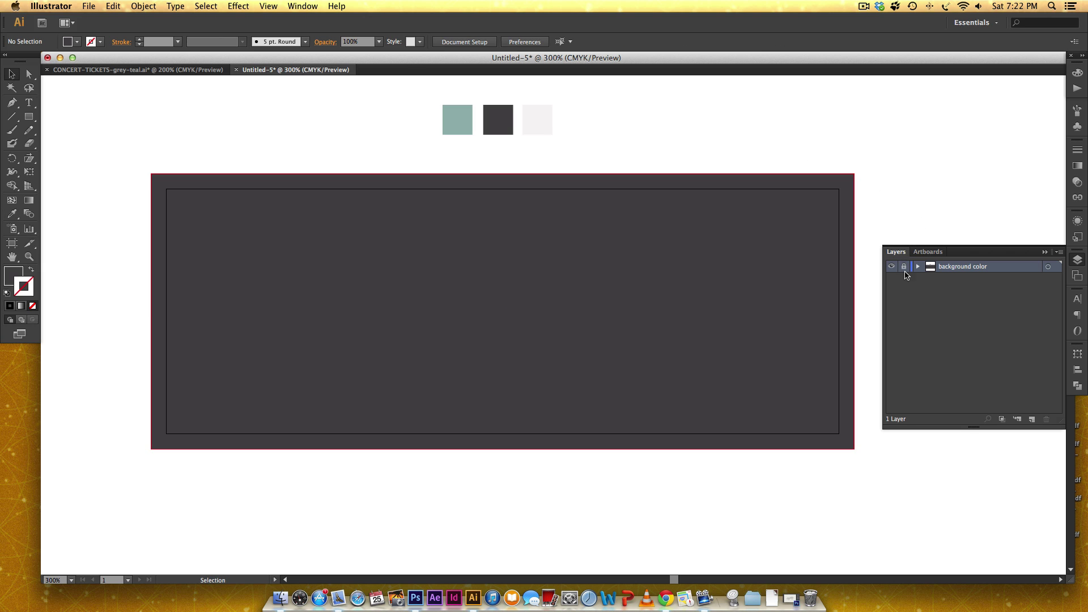
pyautogui.click(1031, 419)
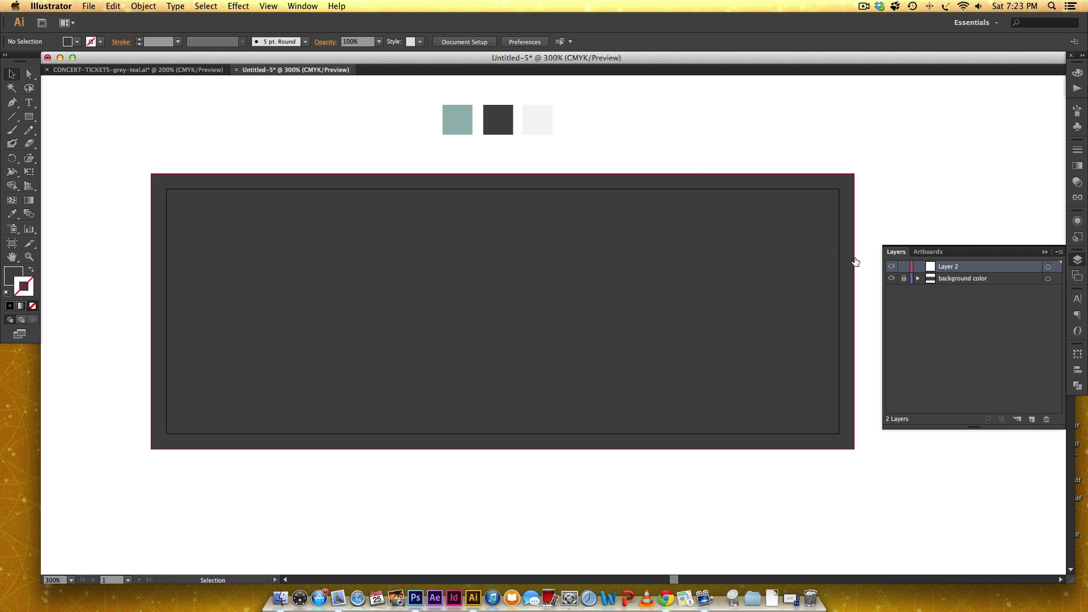
# Step: Draw a band about 6.39 by 1.17 in across the ticket's upper half, extending past both sides, and fill it with the swatch teal
pyautogui.scroll(3, 556, 141)
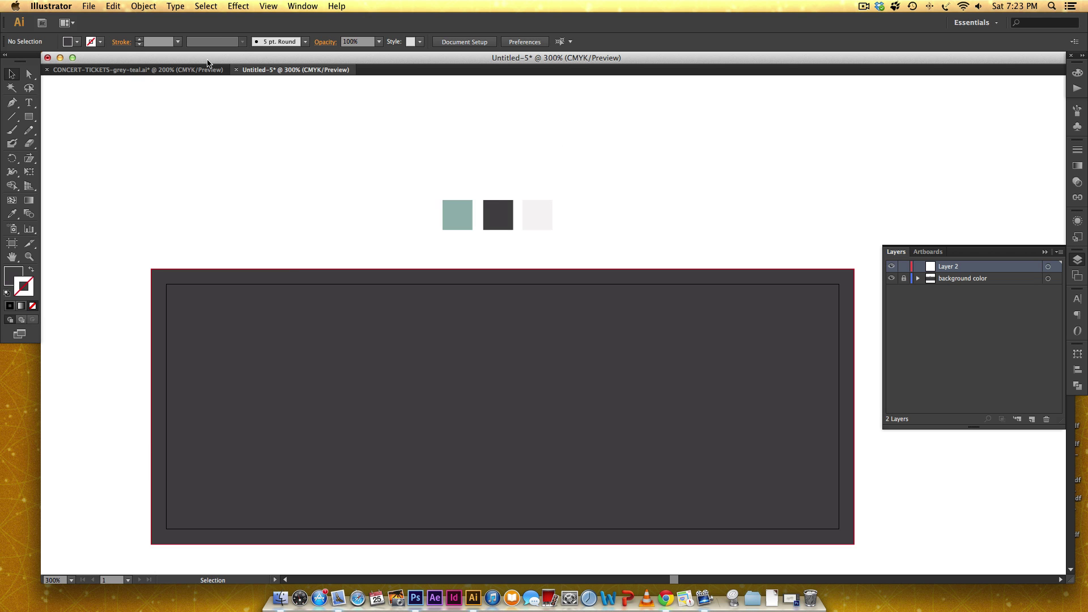
pyautogui.click(165, 69)
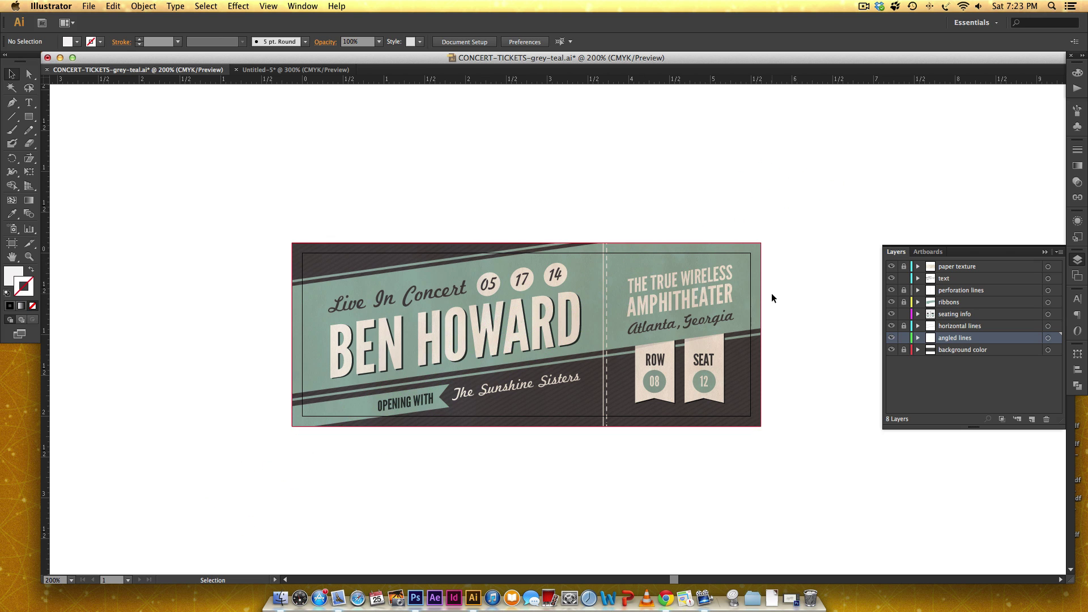
pyautogui.click(275, 70)
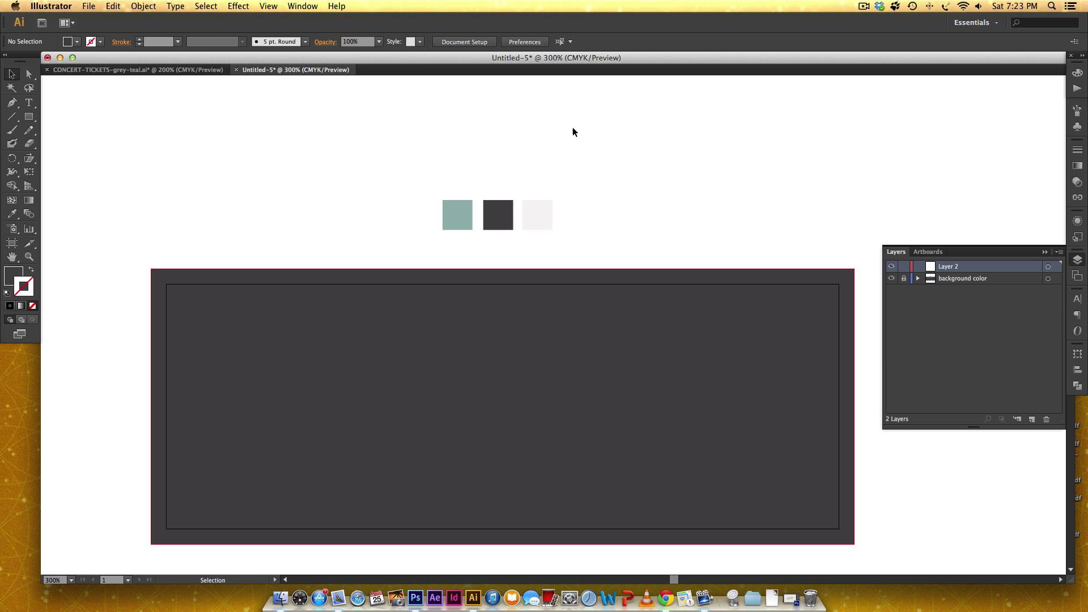
pyautogui.scroll(5, 772, 199)
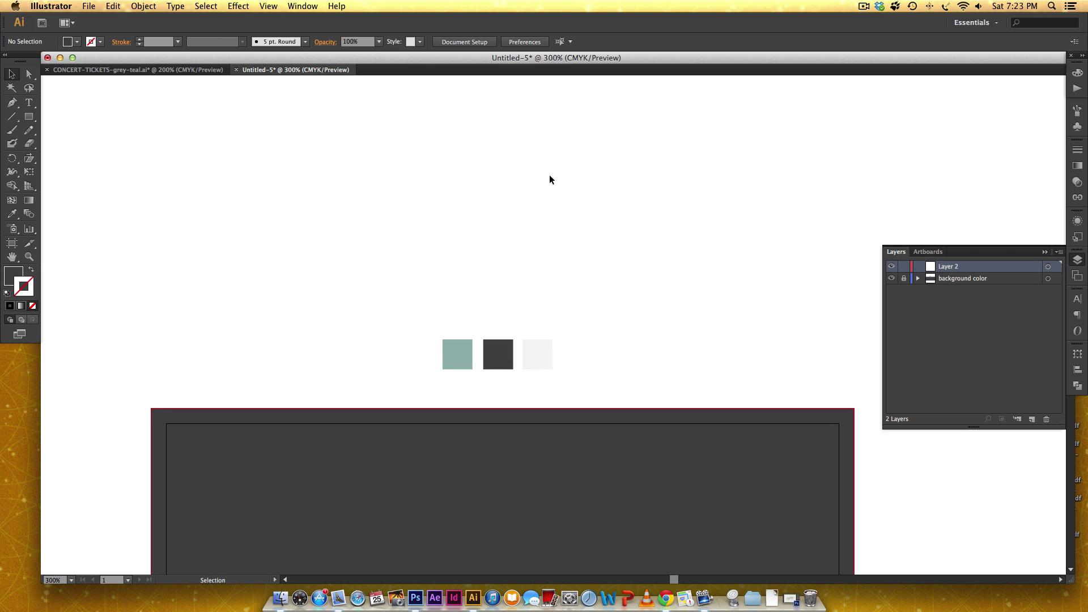
pyautogui.press('m')
pyautogui.scroll(-4, 282, 204)
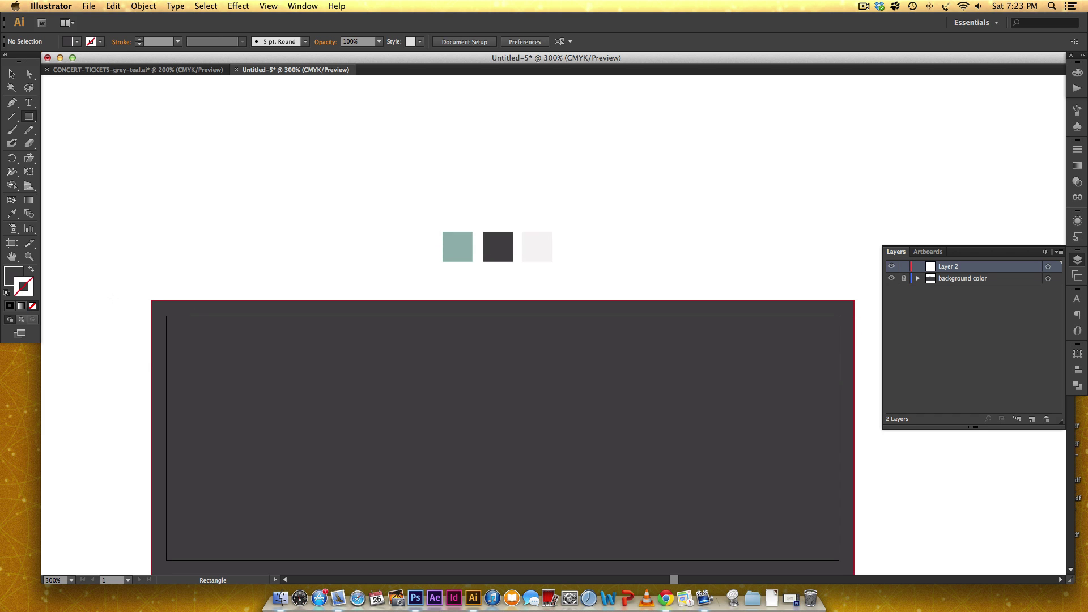
pyautogui.moveTo(107, 295); pyautogui.dragTo(889, 438)
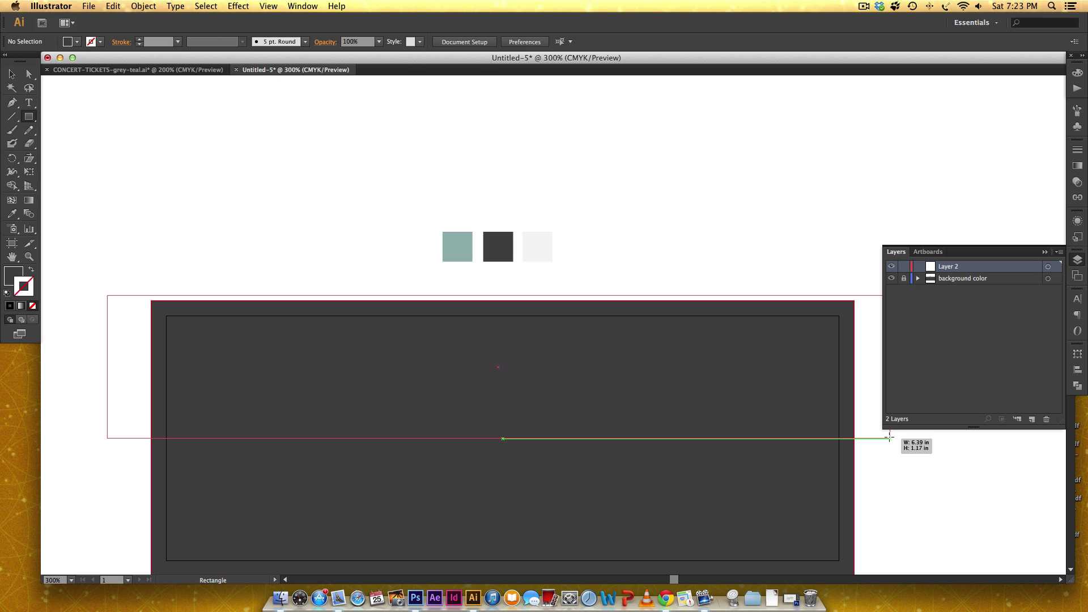
pyautogui.moveTo(889, 438); pyautogui.dragTo(889, 439)
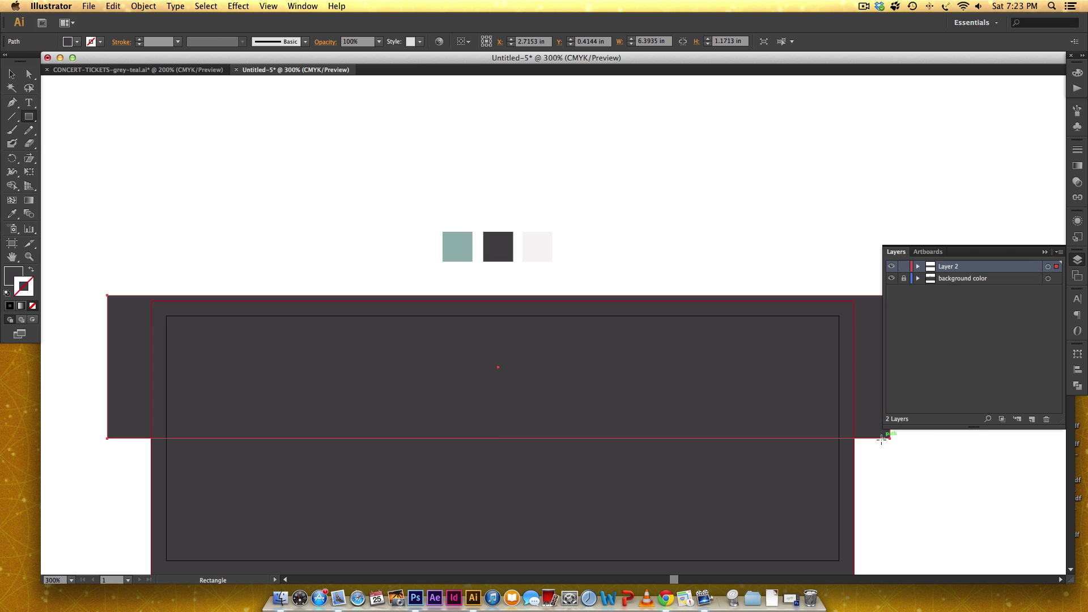
pyautogui.press('i')
pyautogui.click(455, 241)
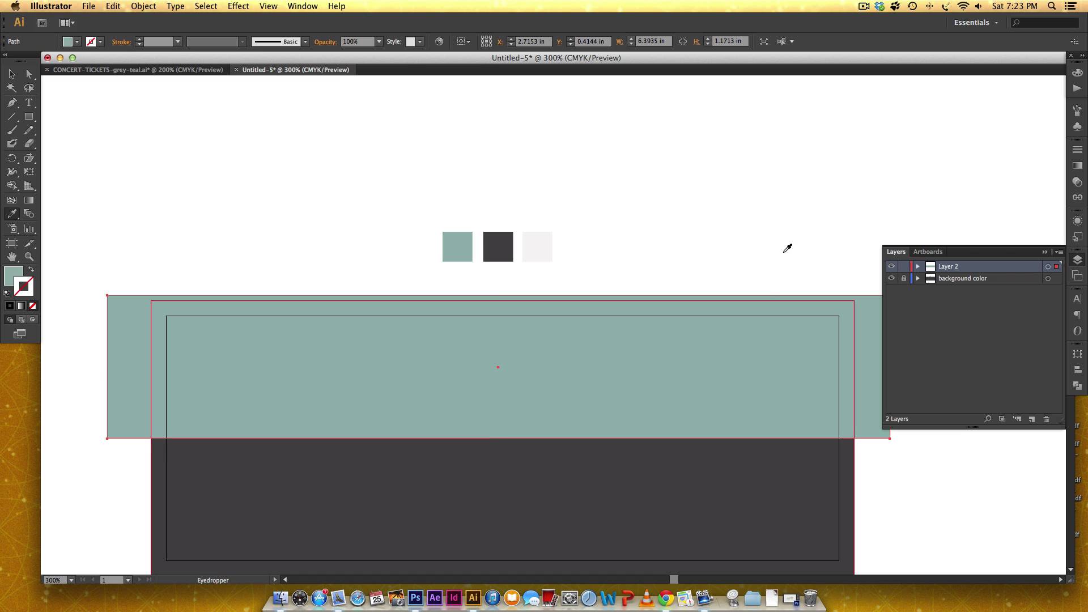
# Step: Center the teal band horizontally on the artboard and move it up to overlap the ticket's top edge, then compare with the finished ticket
pyautogui.press('v')
pyautogui.scroll(-3, 742, 226)
pyautogui.moveTo(857, 231); pyautogui.dragTo(861, 264)
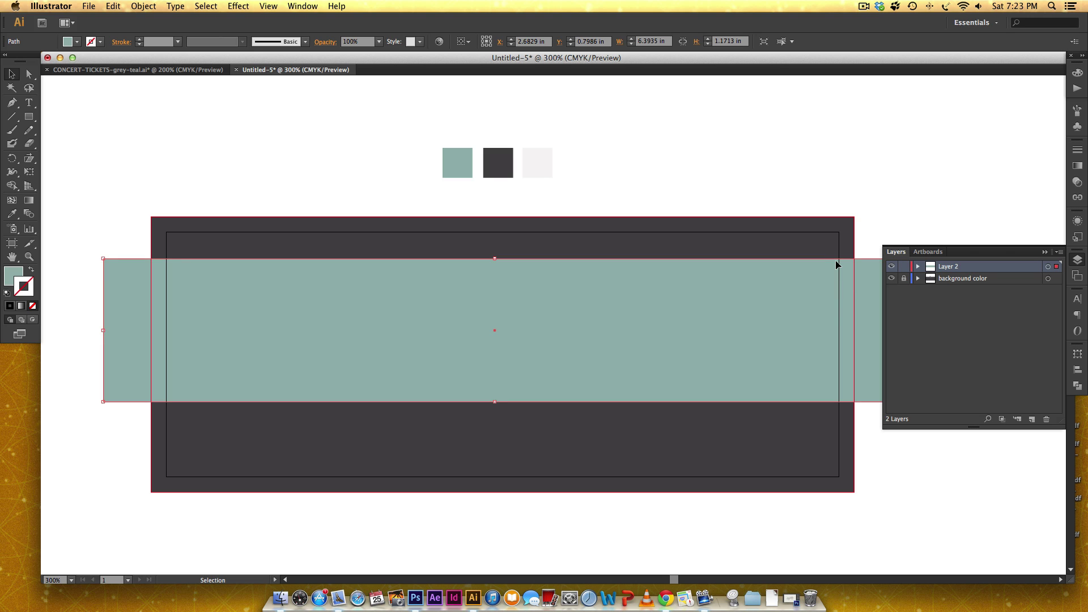
pyautogui.moveTo(762, 360); pyautogui.dragTo(677, 355)
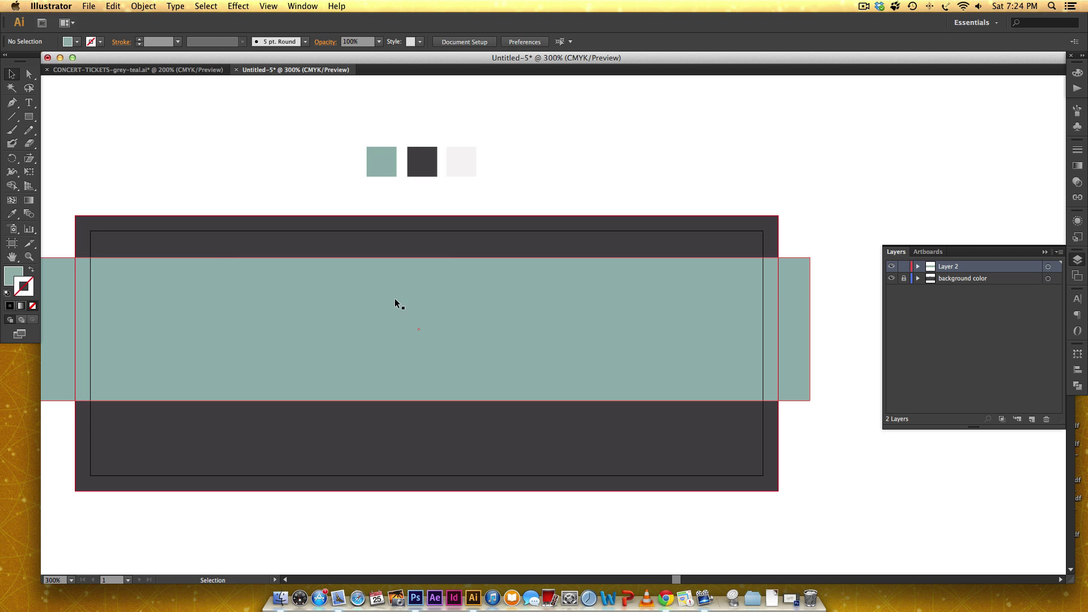
pyautogui.click(304, 252)
pyautogui.moveTo(790, 316); pyautogui.dragTo(797, 196)
pyautogui.scroll(5, 792, 399)
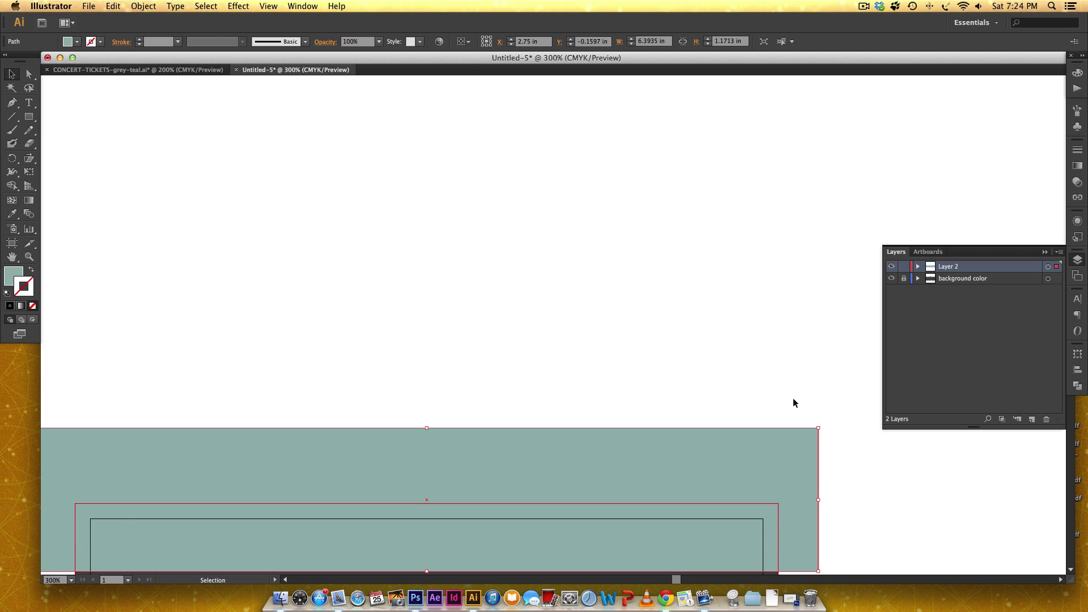
pyautogui.scroll(-3, 793, 403)
pyautogui.click(140, 70)
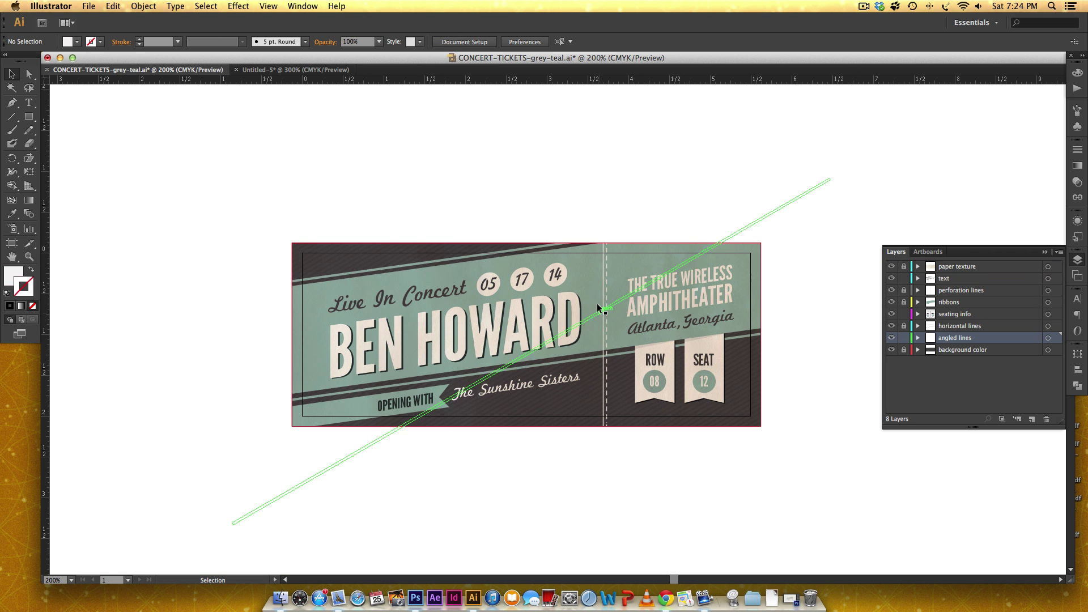
pyautogui.click(303, 70)
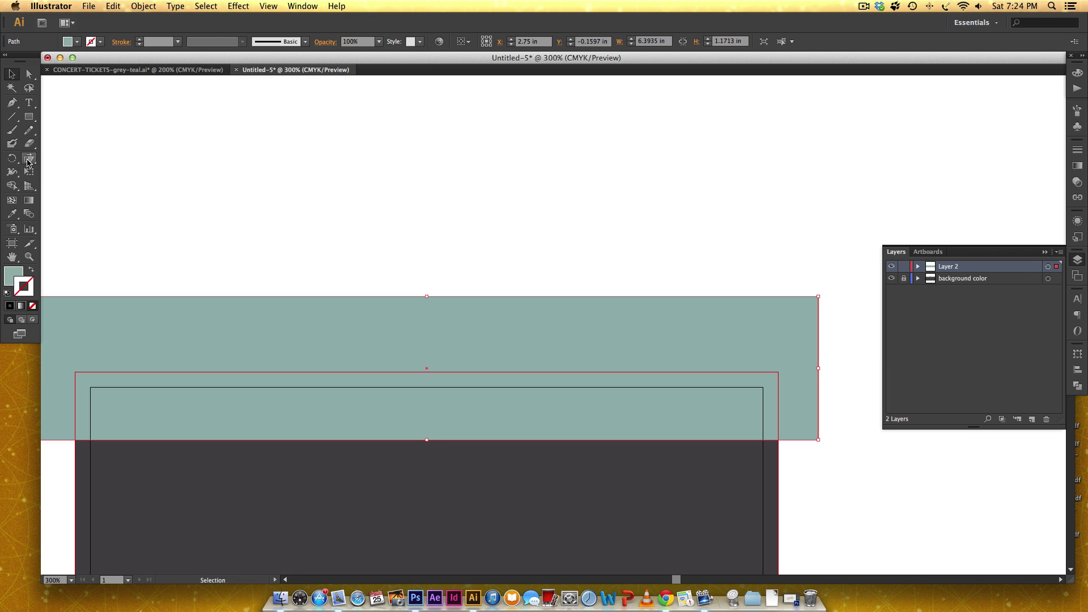
# Step: Shear the teal band by -8° along the vertical axis so it slants upward to the right
pyautogui.doubleClick(27, 161)
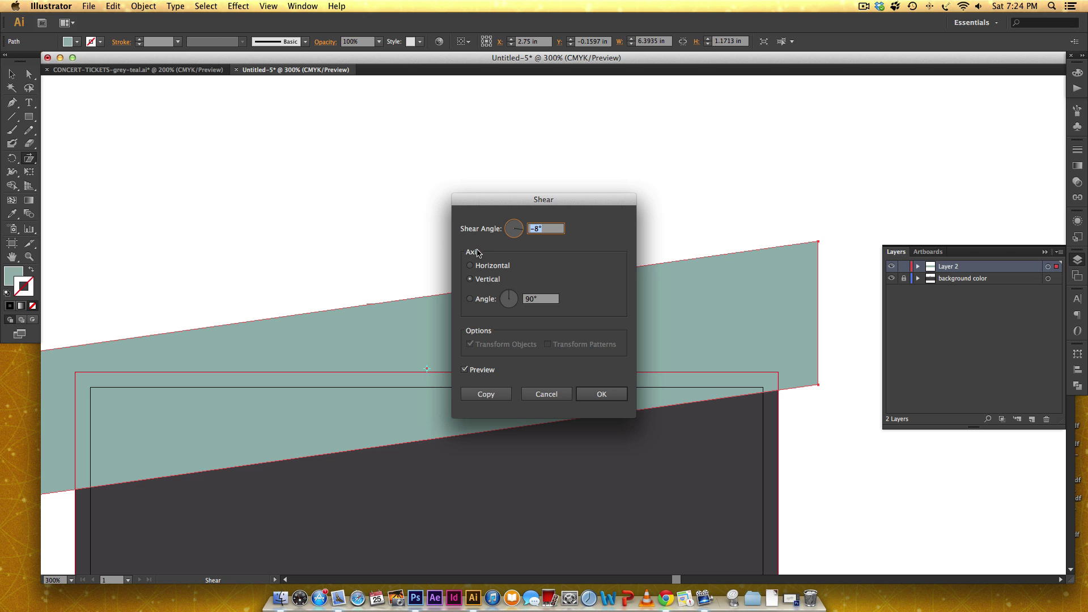
pyautogui.click(464, 371)
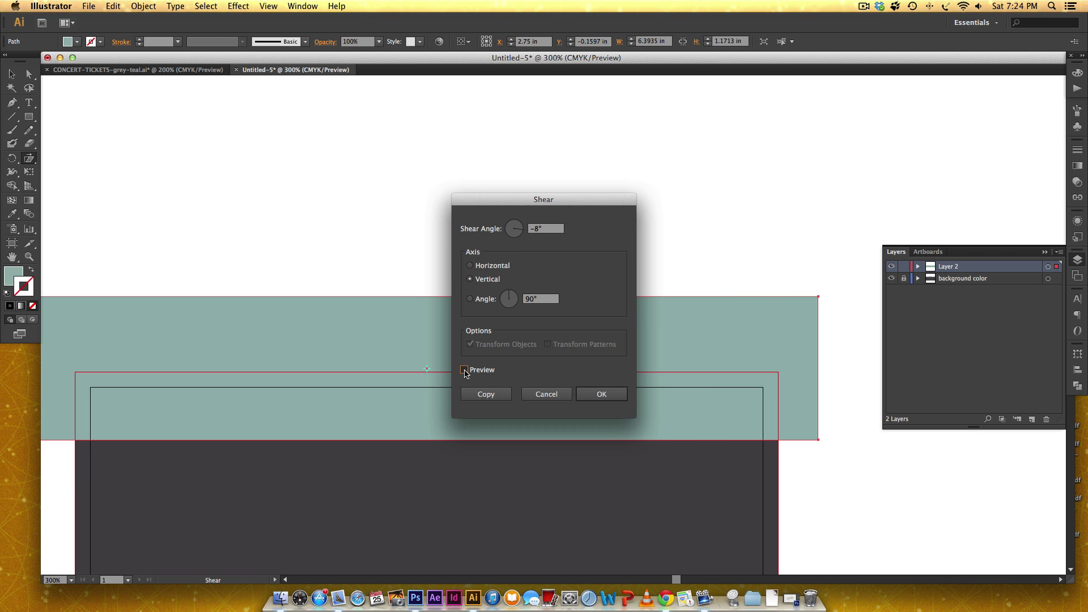
pyautogui.click(465, 371)
pyautogui.click(464, 371)
pyautogui.click(465, 371)
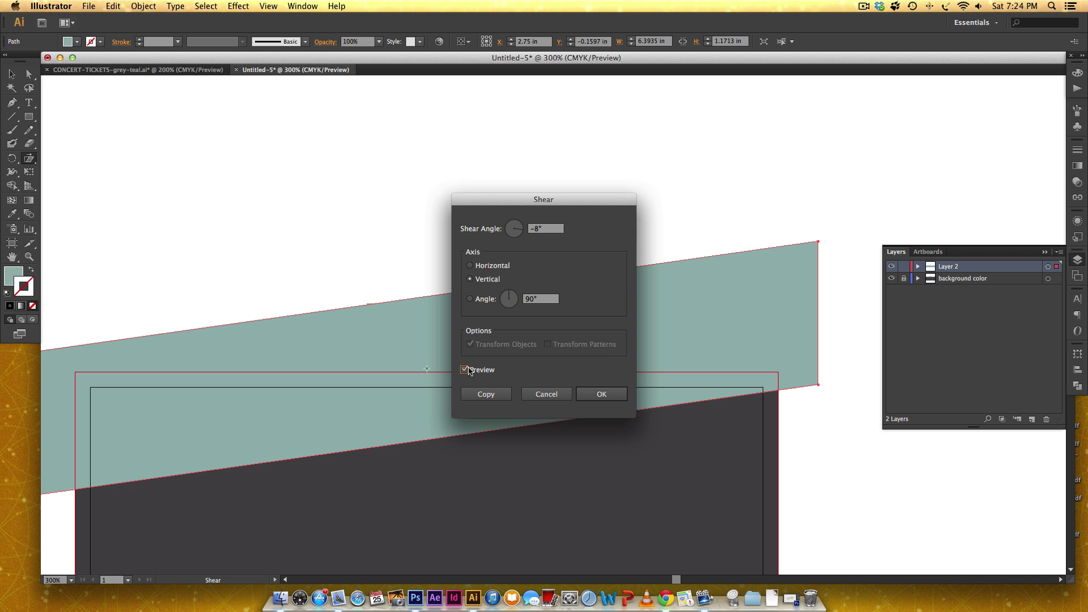
pyautogui.click(601, 395)
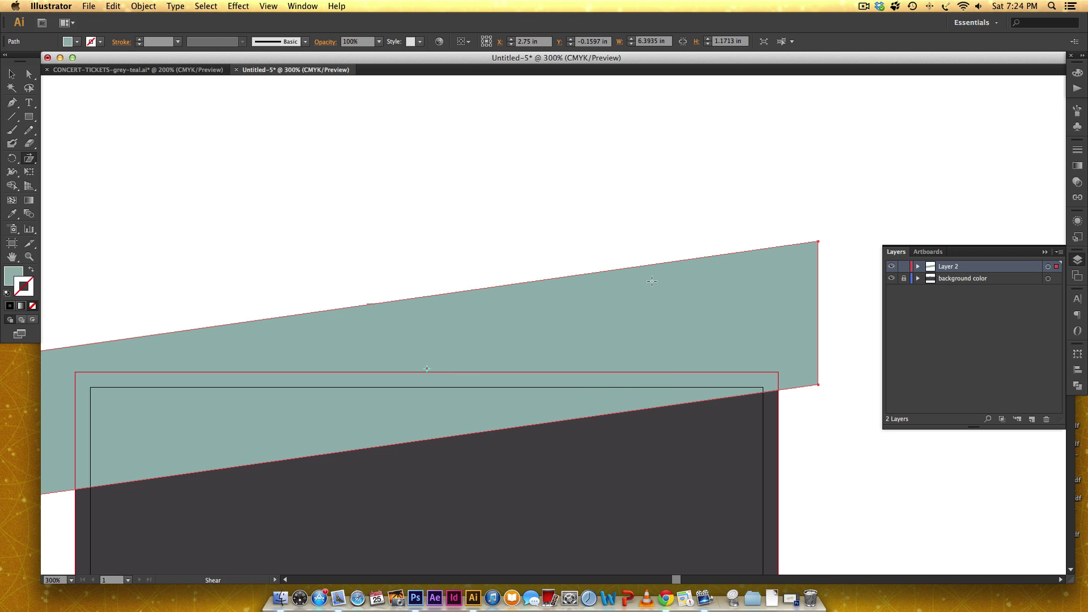
pyautogui.press('v')
# Step: Move the sheared band down and slightly left across the dark ticket background, matching its placement on the finished ticket
pyautogui.moveTo(639, 234); pyautogui.dragTo(650, 163)
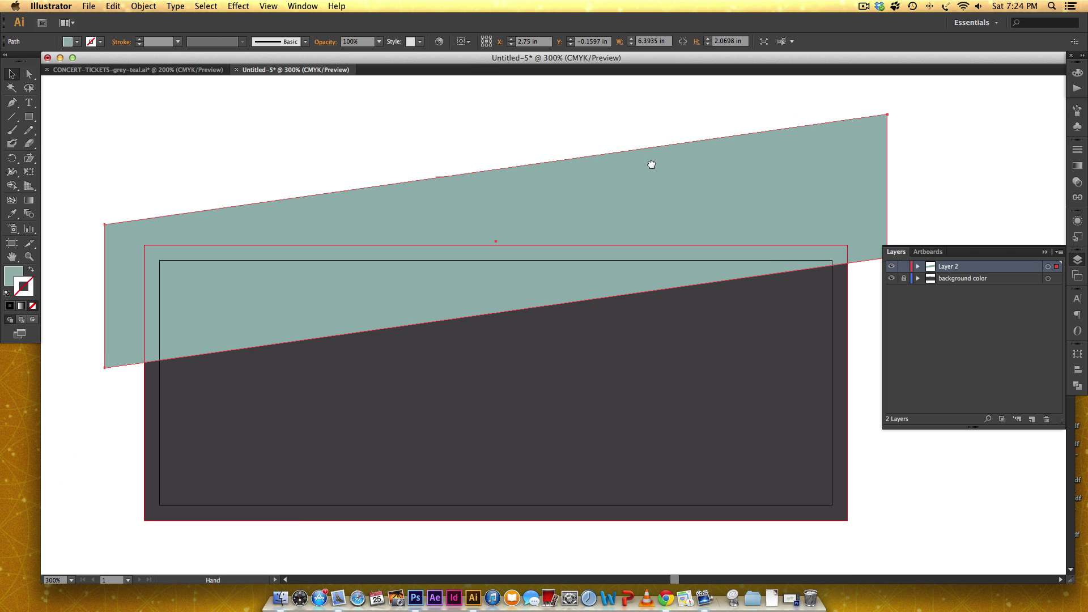
pyautogui.moveTo(808, 159); pyautogui.dragTo(797, 293)
pyautogui.moveTo(797, 277); pyautogui.dragTo(799, 271)
pyautogui.click(651, 187)
pyautogui.click(113, 69)
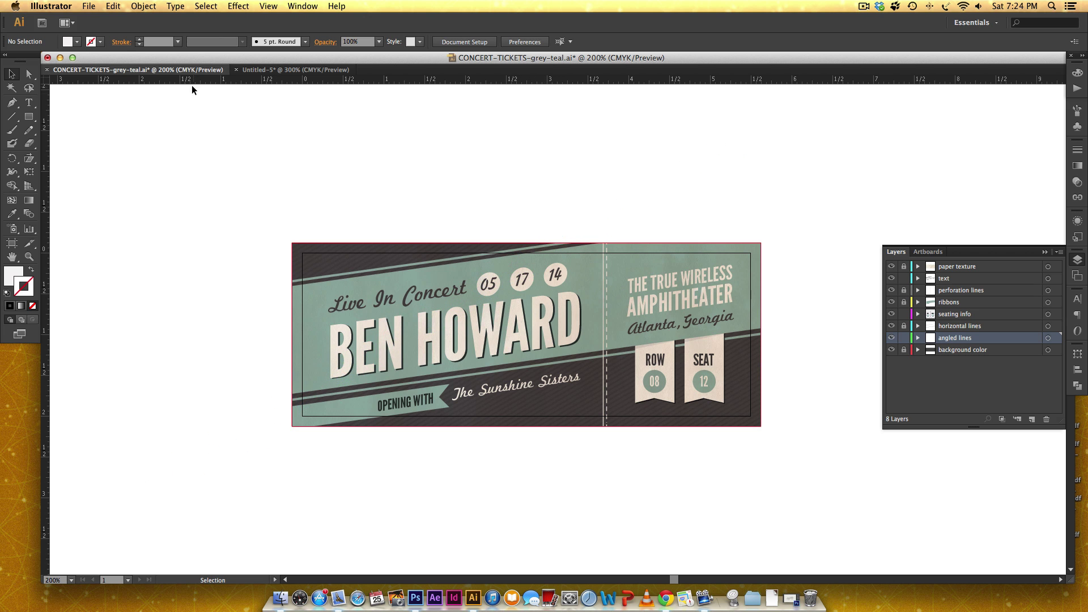
pyautogui.click(295, 69)
pyautogui.moveTo(713, 311); pyautogui.dragTo(677, 310)
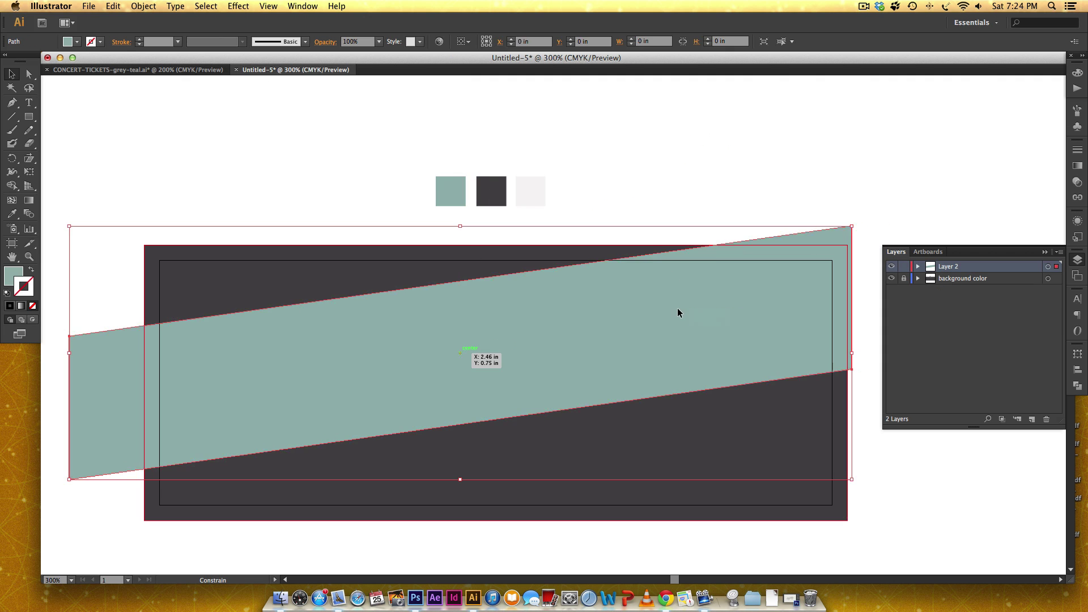
pyautogui.click(721, 152)
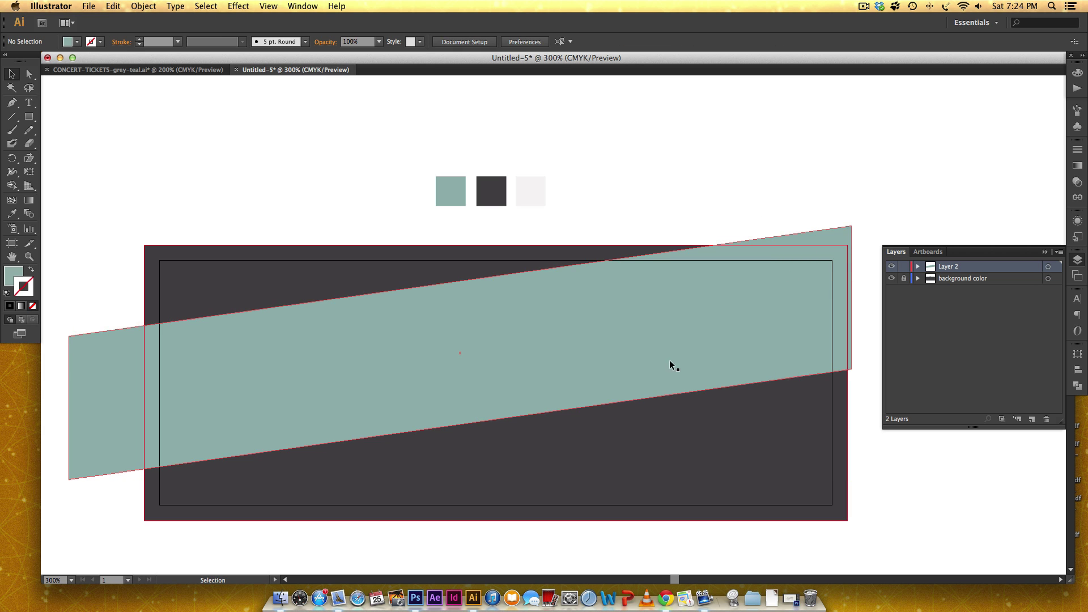
# Step: Check the lower ribbon on the finished ticket, then draw a teal rectangle about 2.55 by 0.25 in near the new ticket's lower left
pyautogui.scroll(-5, 640, 433)
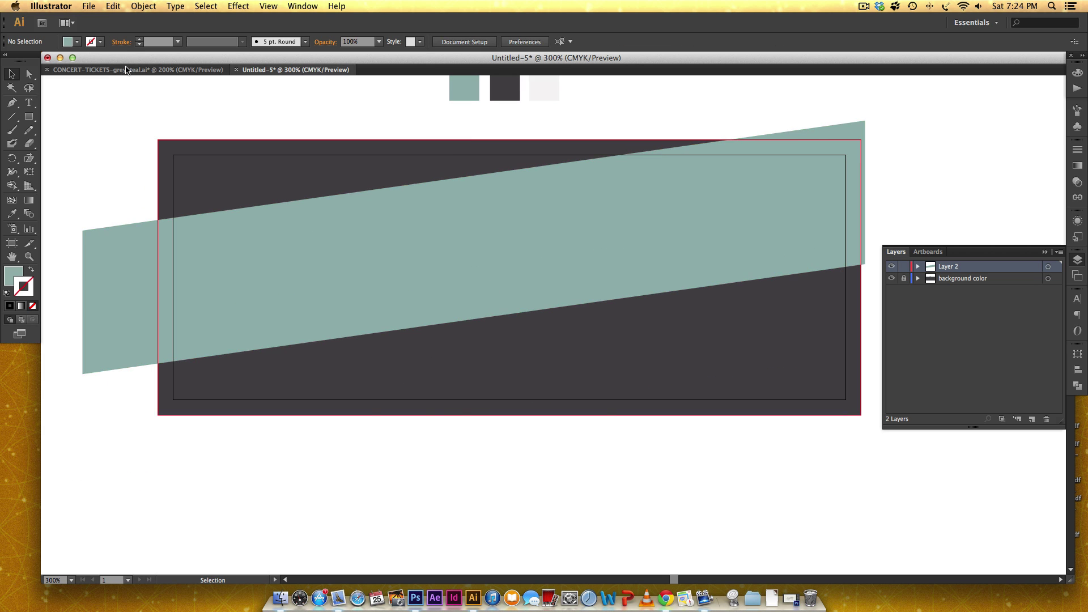
pyautogui.click(126, 70)
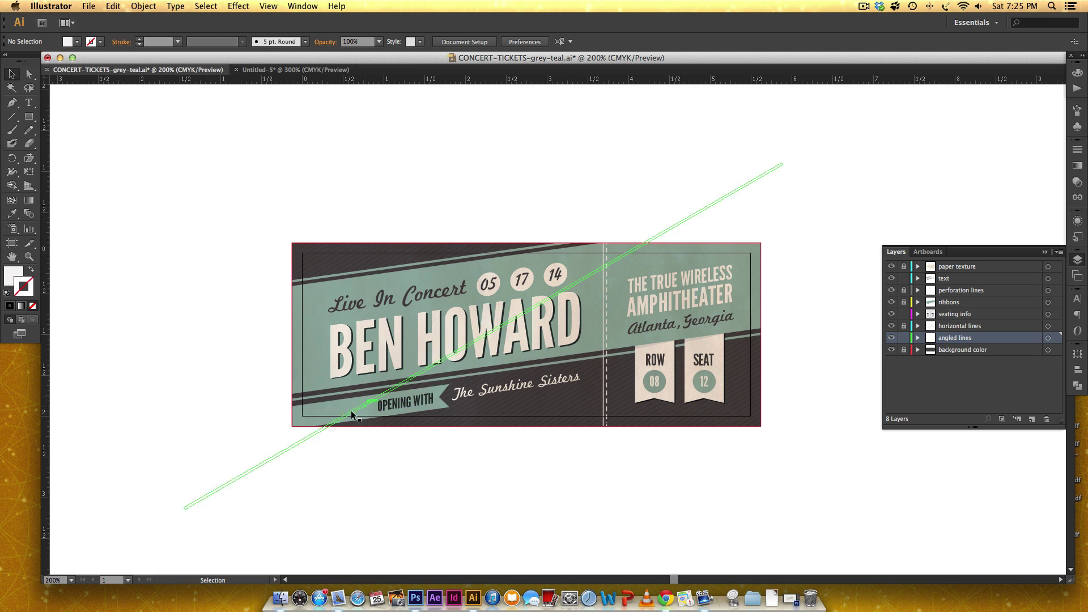
pyautogui.click(296, 69)
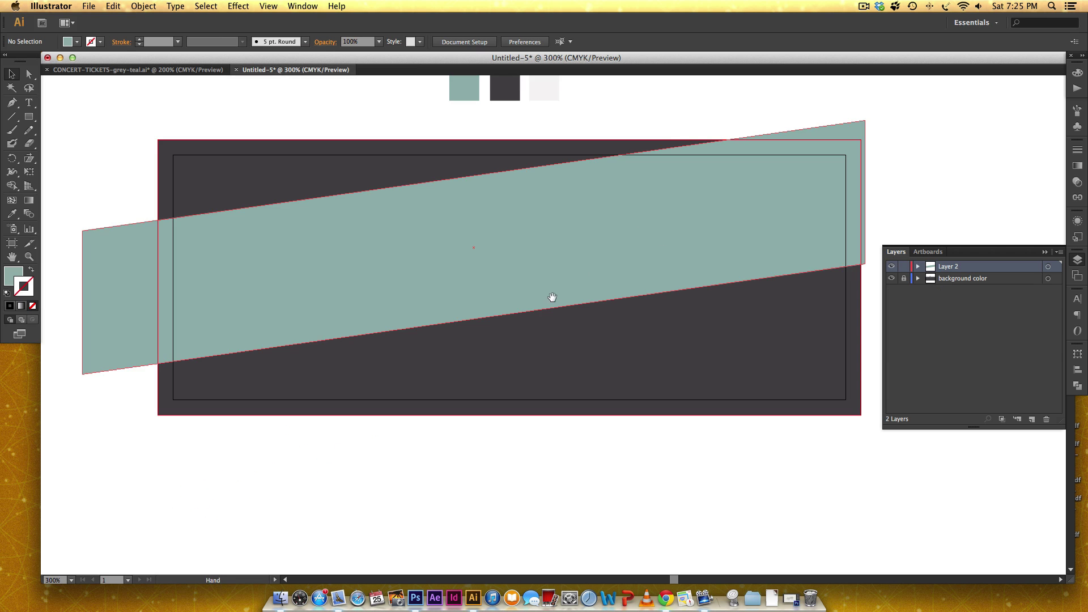
pyautogui.moveTo(552, 297); pyautogui.dragTo(611, 263)
pyautogui.press('m')
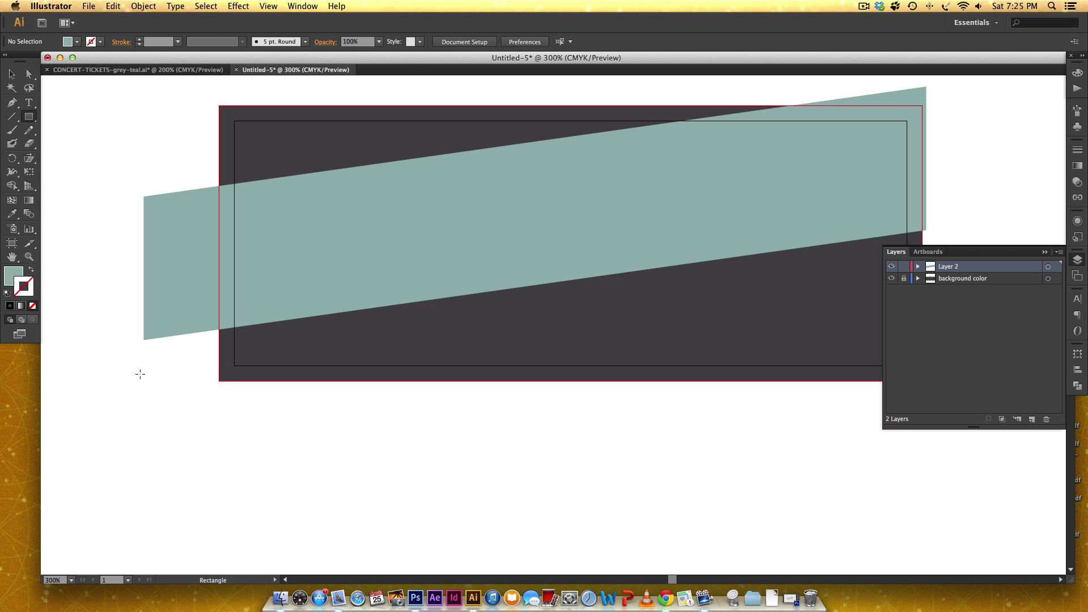
pyautogui.moveTo(140, 374); pyautogui.dragTo(430, 353)
pyautogui.press('v')
# Step: Move the small teal rectangle into the empty space below the ticket
pyautogui.moveTo(202, 340); pyautogui.dragTo(133, 329)
pyautogui.click(397, 455)
pyautogui.moveTo(429, 341); pyautogui.dragTo(419, 461)
pyautogui.click(579, 480)
pyautogui.scroll(-5, 536, 416)
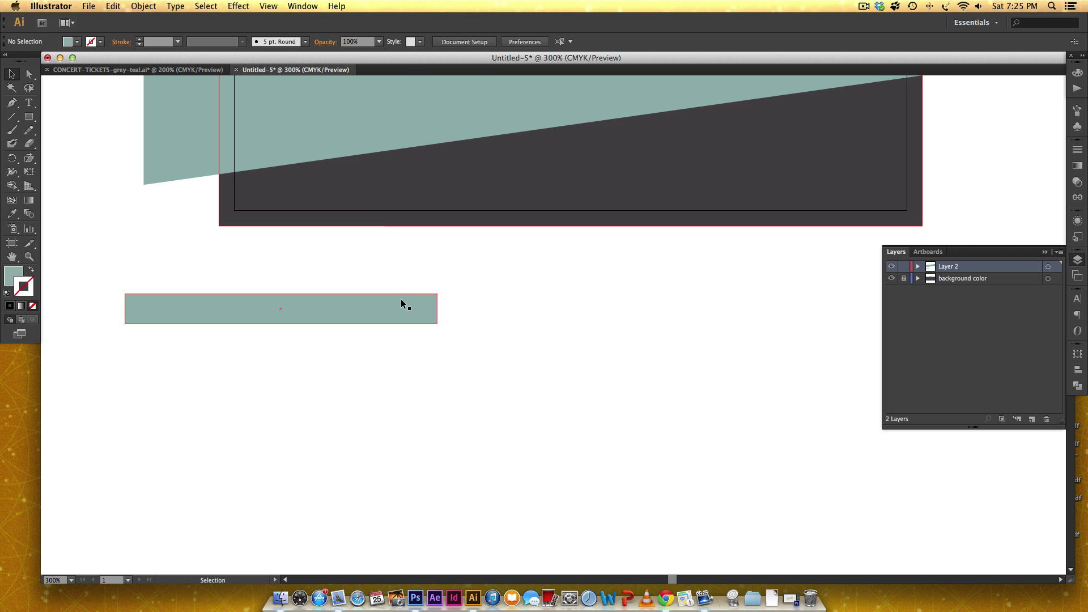
pyautogui.moveTo(401, 302); pyautogui.dragTo(412, 363)
pyautogui.click(512, 323)
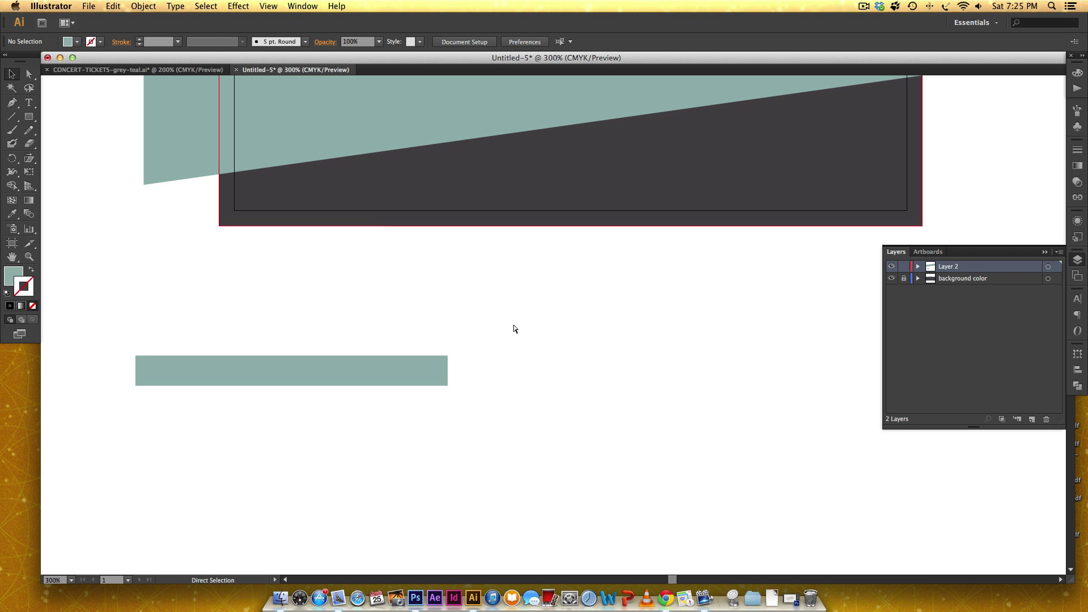
# Step: Show the rulers and place a horizontal guide through the small rectangle's vertical center
pyautogui.press('super+equal')
pyautogui.press('super+equal')
pyautogui.press('super+equal')
pyautogui.moveTo(337, 396); pyautogui.dragTo(739, 234)
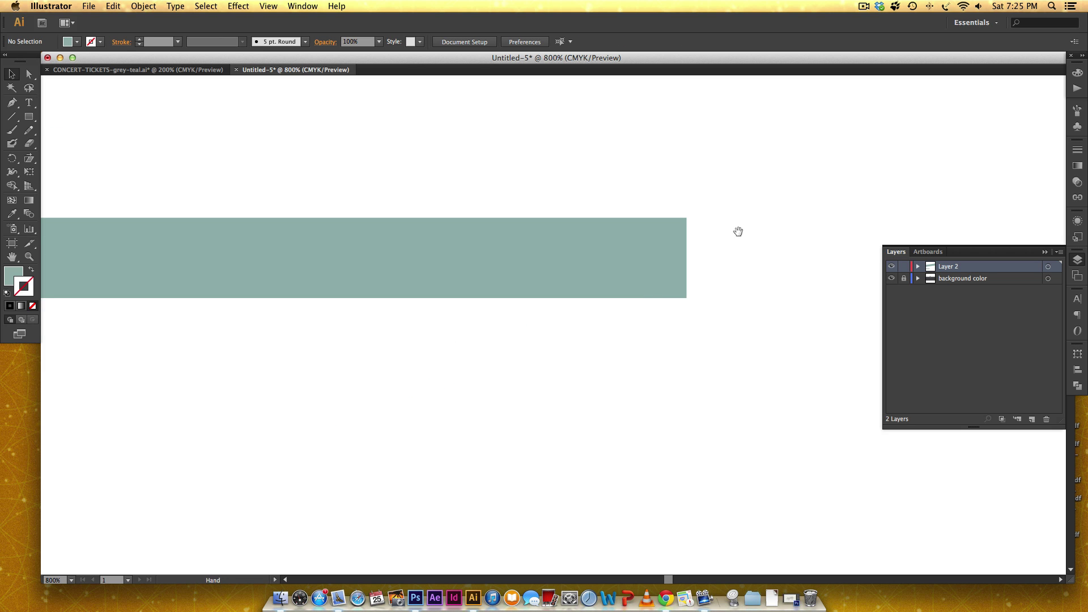
pyautogui.click(605, 251)
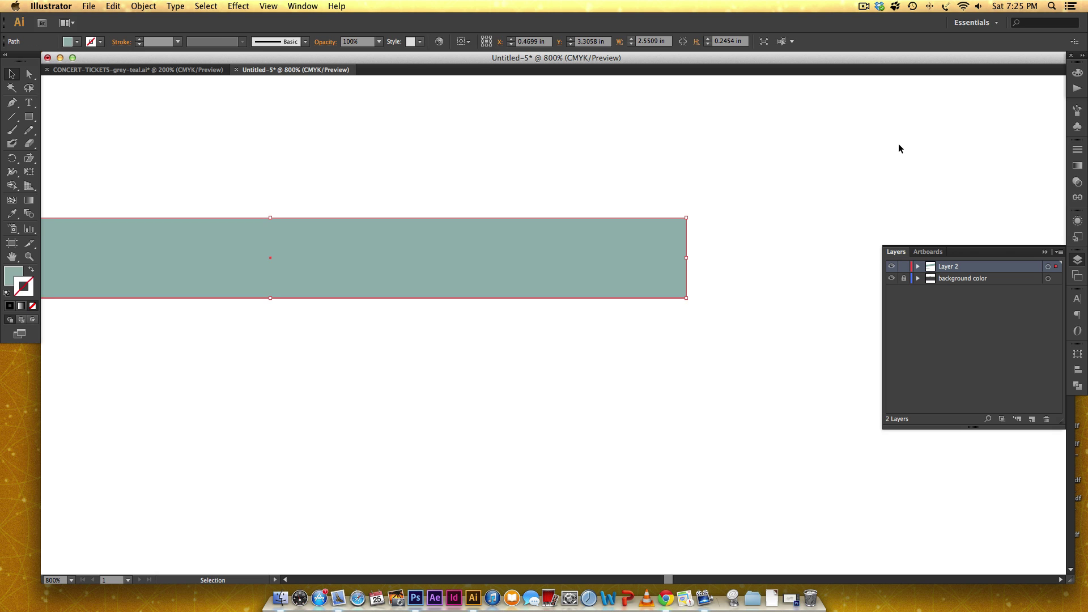
pyautogui.press('super+r')
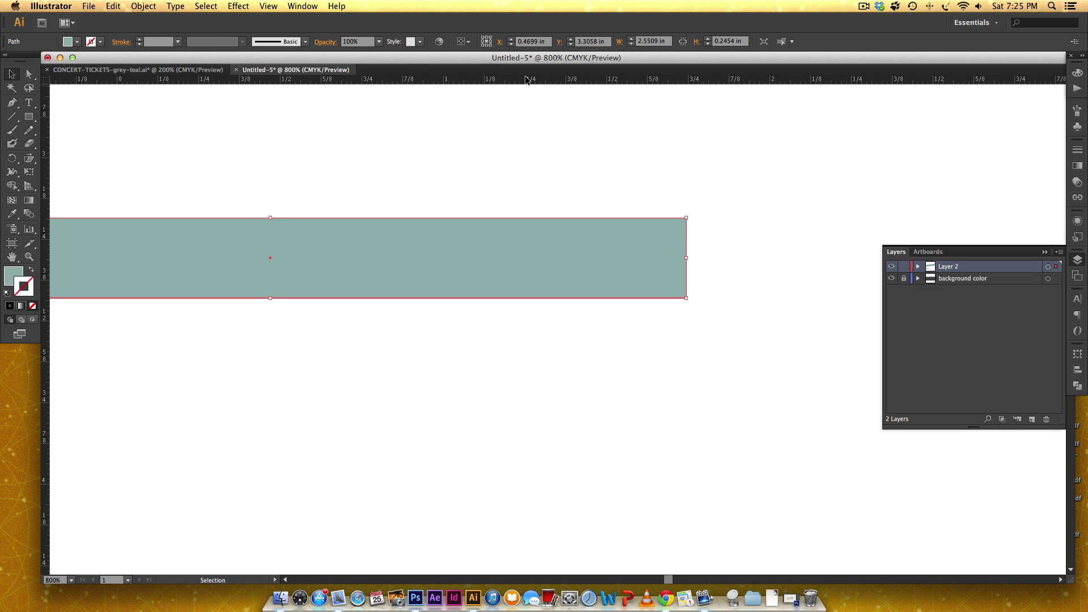
pyautogui.moveTo(519, 78); pyautogui.dragTo(687, 258)
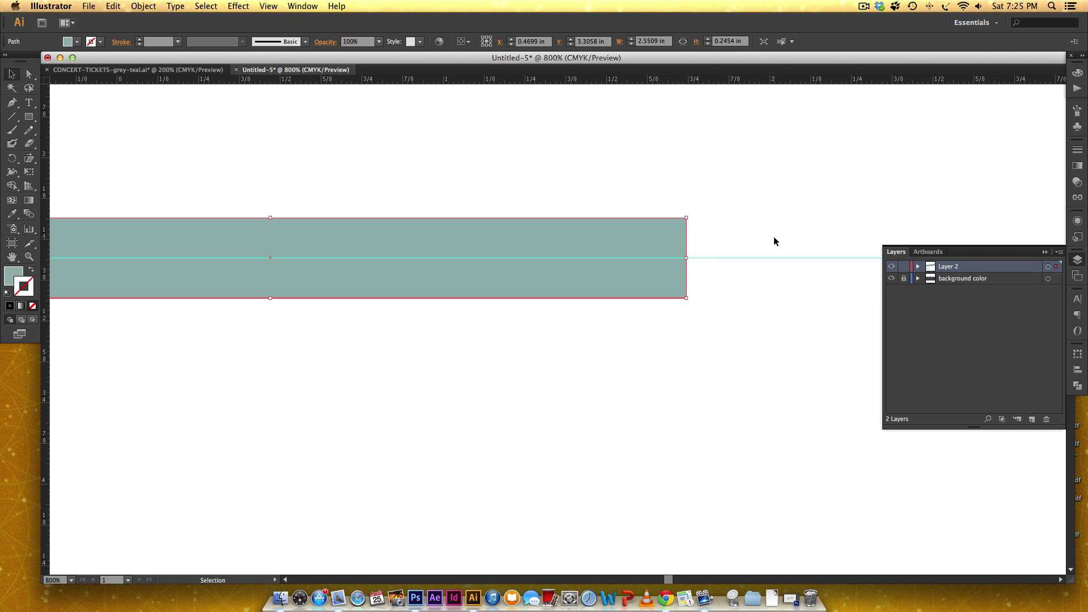
# Step: Add an anchor point where the guide crosses the rectangle's right edge and nudge it about 0.11 in inward to form a ribbon notch
pyautogui.press('+')
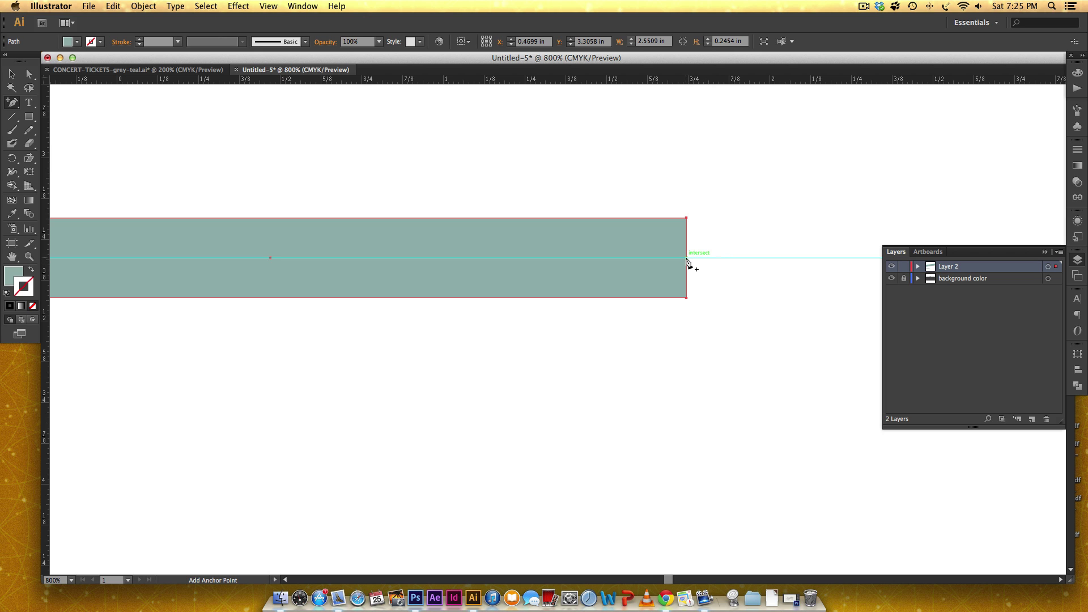
pyautogui.click(686, 258)
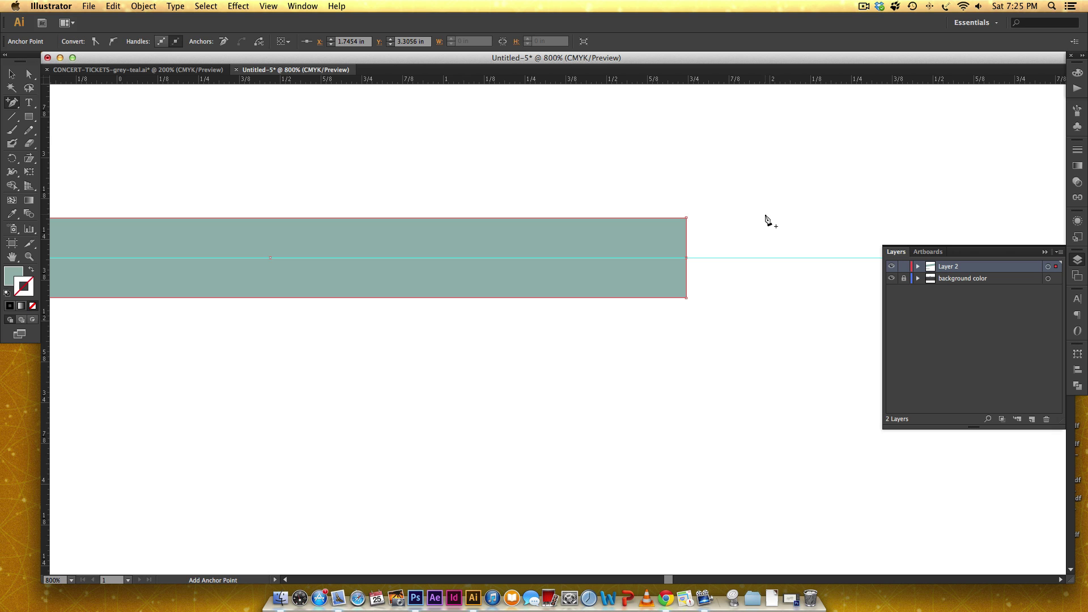
pyautogui.press('Left')
pyautogui.press('Left')
pyautogui.press('Left')
pyautogui.press('Left')
pyautogui.press('Left')
pyautogui.press('Left')
pyautogui.press('Left')
pyautogui.press('Left')
pyautogui.press('Left')
pyautogui.press('Left')
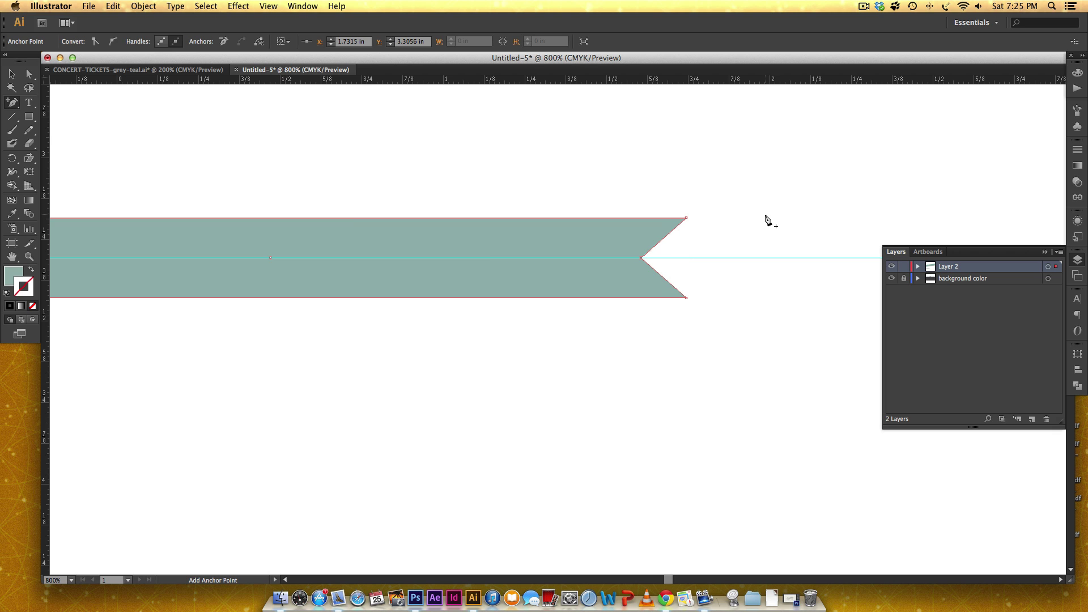
pyautogui.press('Right')
pyautogui.press('Right')
pyautogui.press('v')
pyautogui.click(765, 244)
pyautogui.moveTo(651, 393); pyautogui.dragTo(678, 305)
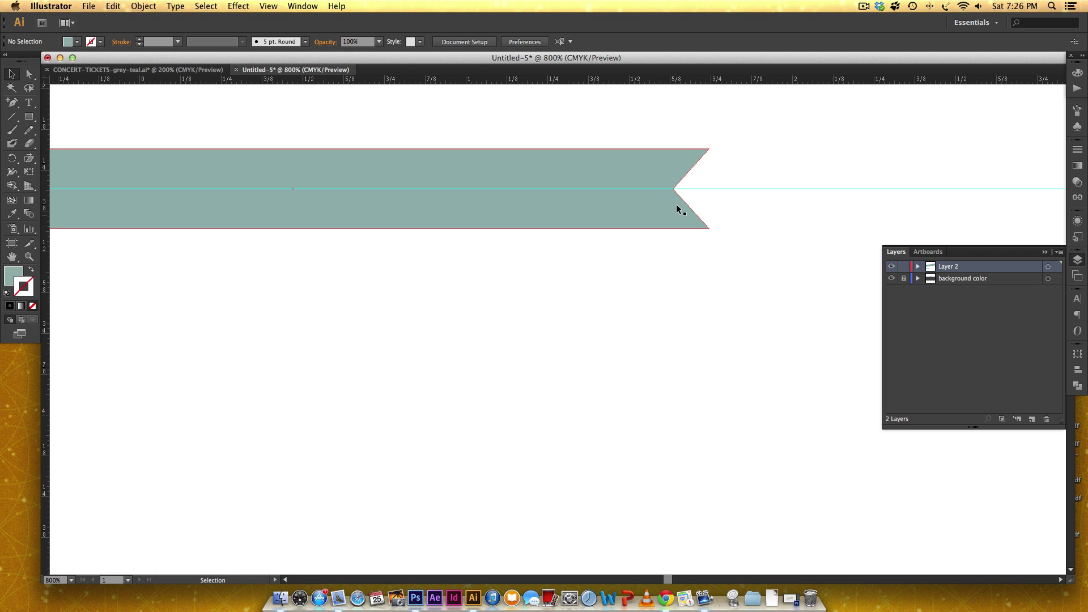
# Step: Duplicate the notched ribbon straight below the original and delete the copy's notch anchor point to restore a plain rectangle
pyautogui.press('super+minus')
pyautogui.press('super+minus')
pyautogui.press('super+minus')
pyautogui.press('super+minus')
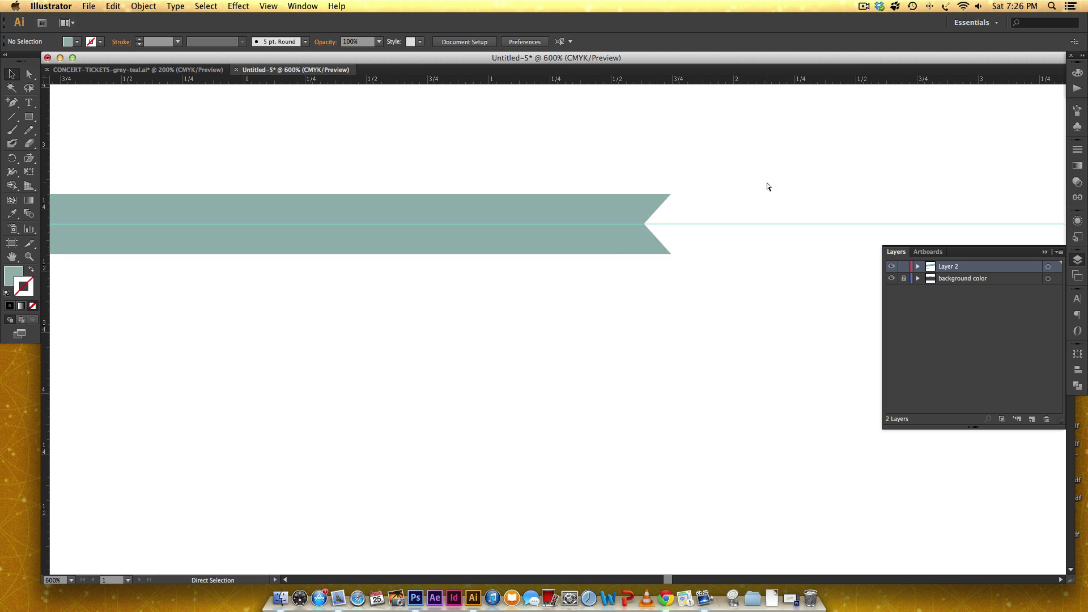
pyautogui.scroll(-5, 491, 303)
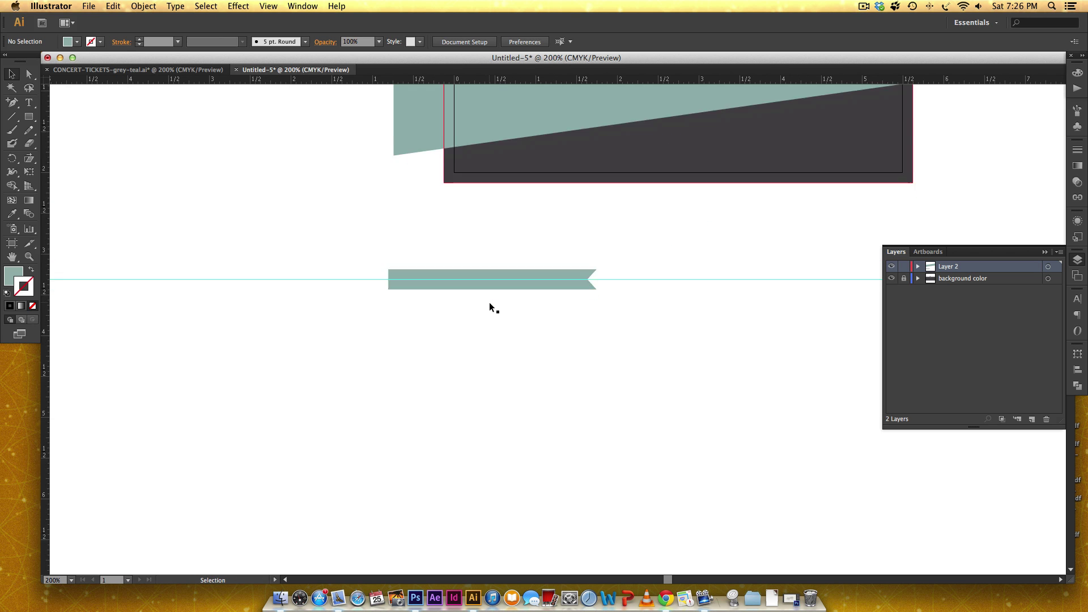
pyautogui.press('super+minus')
pyautogui.press('super+minus')
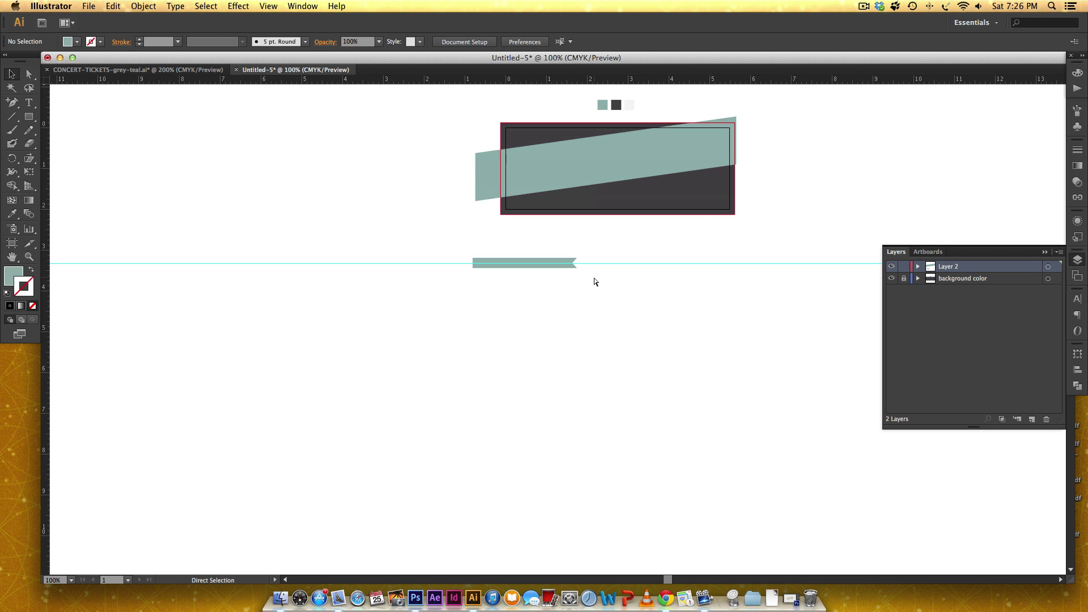
pyautogui.press('super+equal')
pyautogui.press('super+equal')
pyautogui.press('super+equal')
pyautogui.press('super+equal')
pyautogui.moveTo(588, 274); pyautogui.dragTo(585, 366)
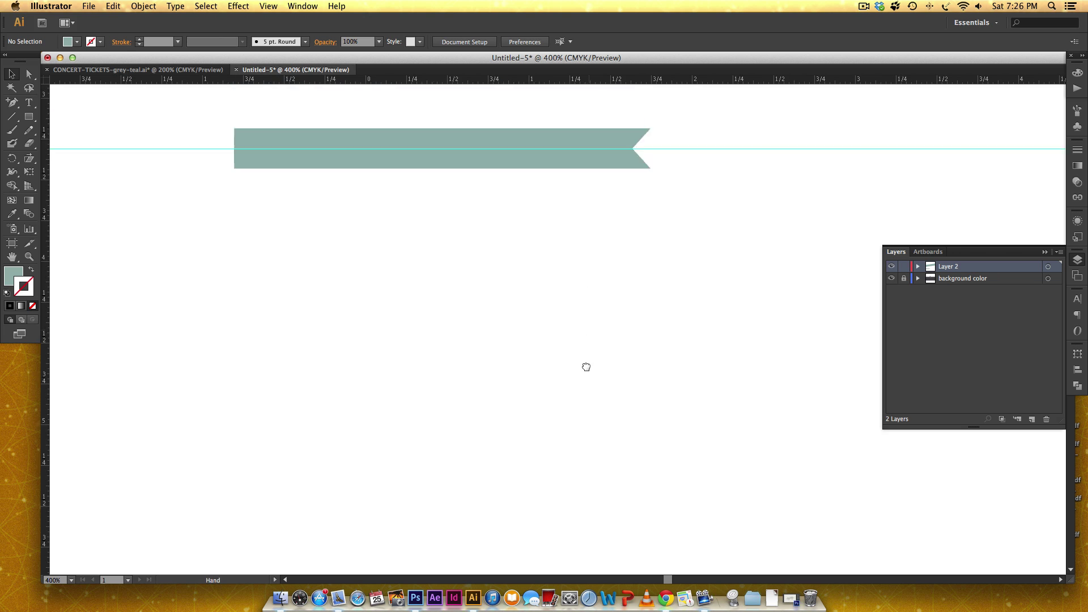
pyautogui.moveTo(582, 257); pyautogui.dragTo(617, 322)
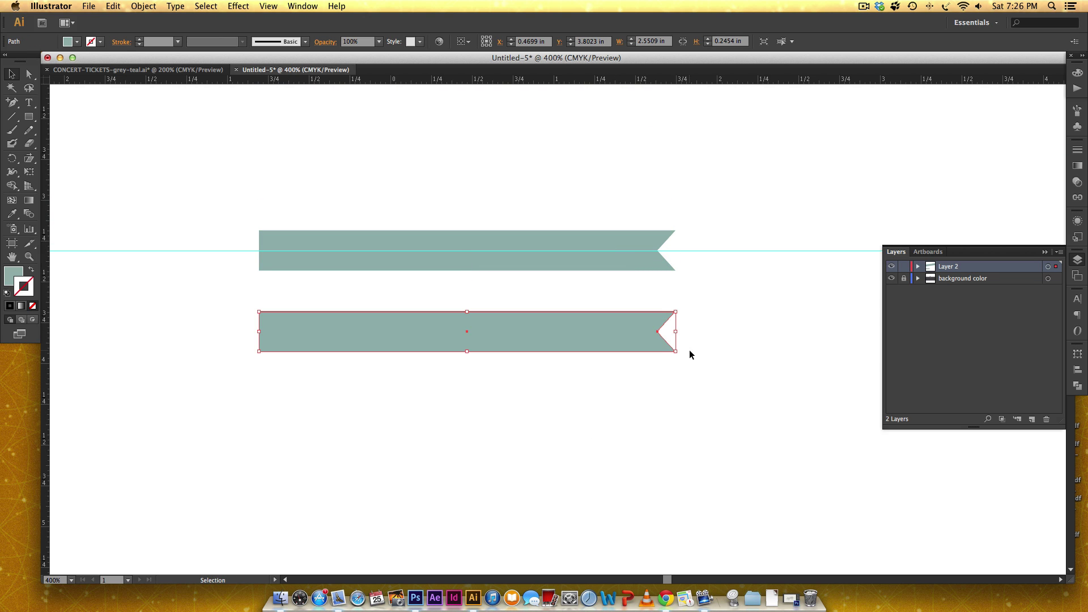
pyautogui.press('p')
pyautogui.click(657, 332)
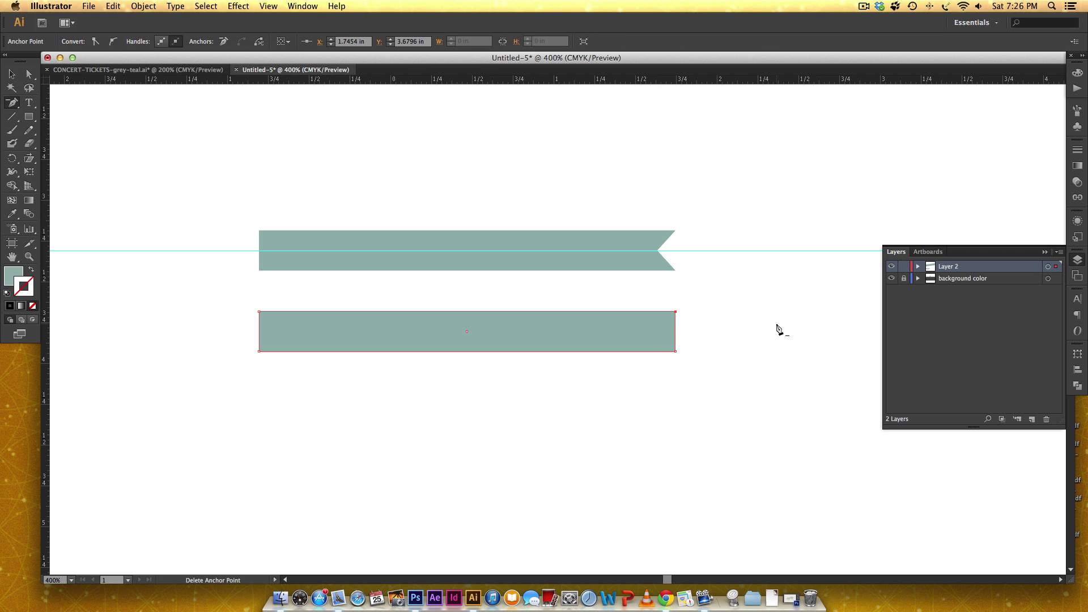
# Step: Add an anchor point at the middle of the copied rectangle's right edge
pyautogui.press('super+equal')
pyautogui.press('super+equal')
pyautogui.press('v')
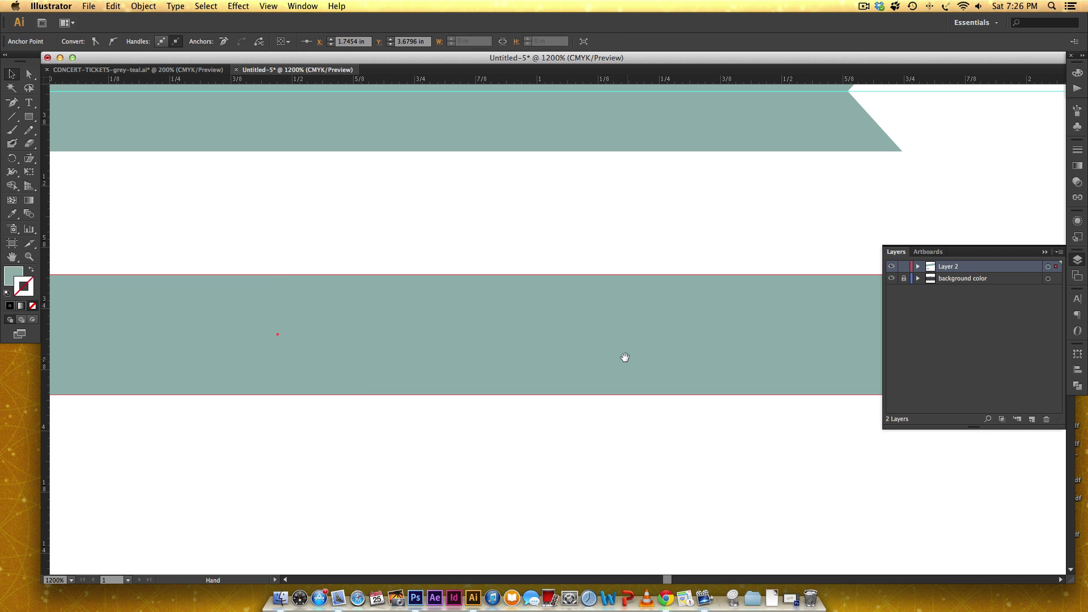
pyautogui.hscroll(5, 667, 374)
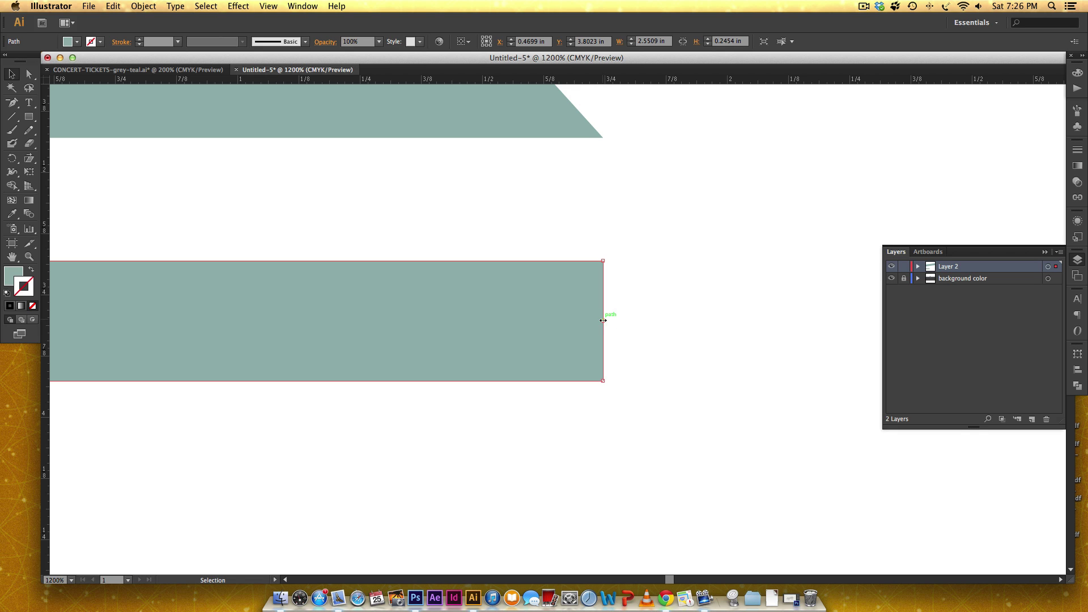
pyautogui.press('+')
pyautogui.click(602, 321)
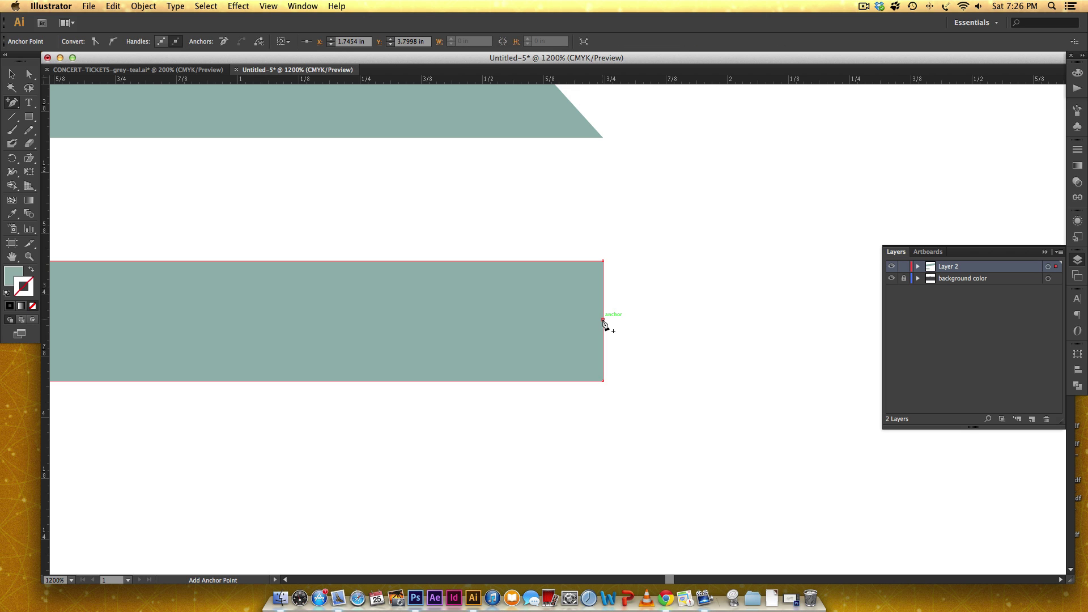
# Step: Nudge the copy's new anchor point about 0.17 in inward to form a deeper ribbon notch, then deselect it
pyautogui.press('Left')
pyautogui.press('Left')
pyautogui.press('Left')
pyautogui.press('Left')
pyautogui.press('Left')
pyautogui.press('Left')
pyautogui.press('Left')
pyautogui.press('Left')
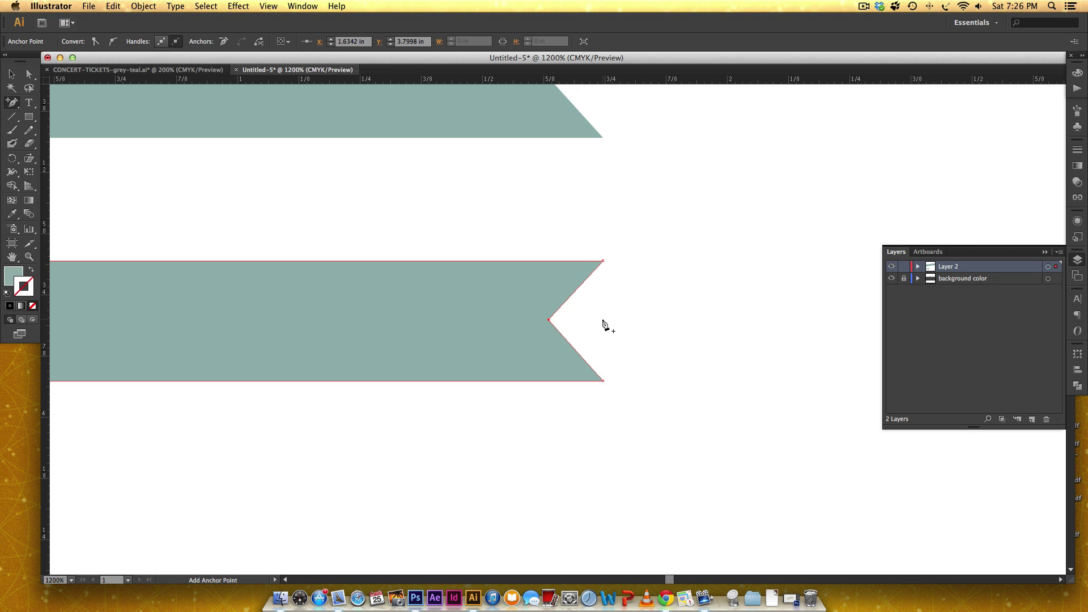
pyautogui.press('Down')
pyautogui.press('Up')
pyautogui.press('Left')
pyautogui.press('Left')
pyautogui.press('Left')
pyautogui.press('Left')
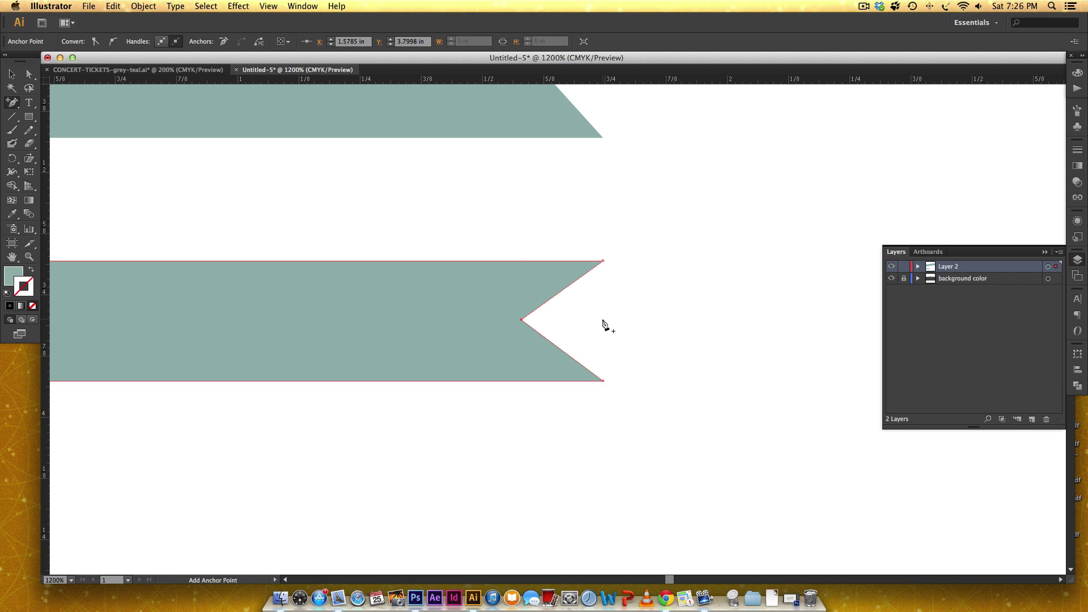
pyautogui.click(604, 321)
pyautogui.click(650, 322)
pyautogui.press('v')
pyautogui.click(664, 328)
pyautogui.hscroll(-5, 775, 267)
pyautogui.scroll(1, 775, 267)
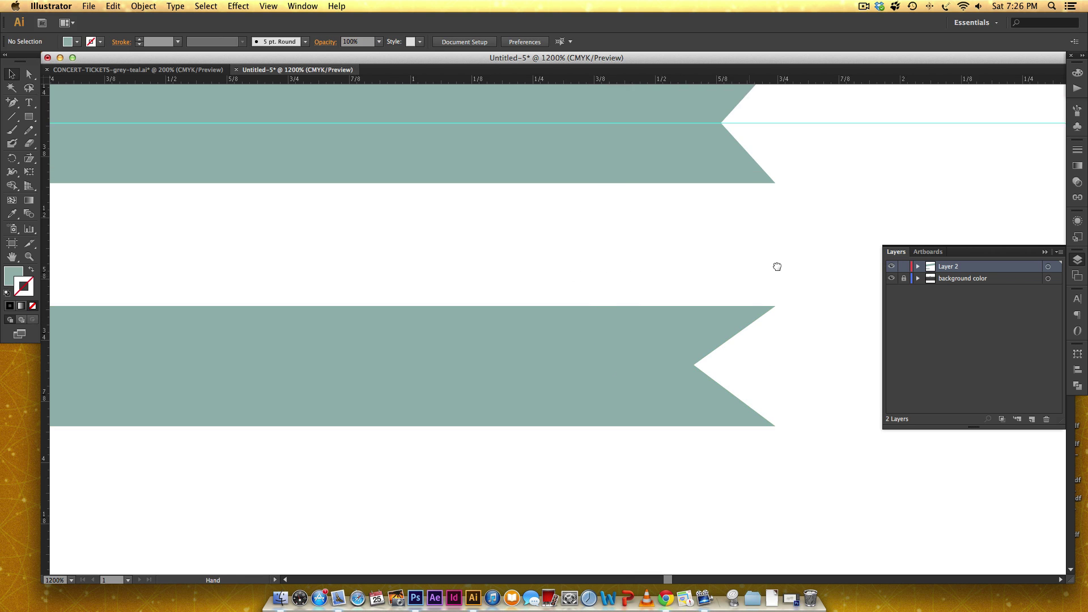
pyautogui.press('super+minus')
pyautogui.press('super+minus')
pyautogui.press('super+minus')
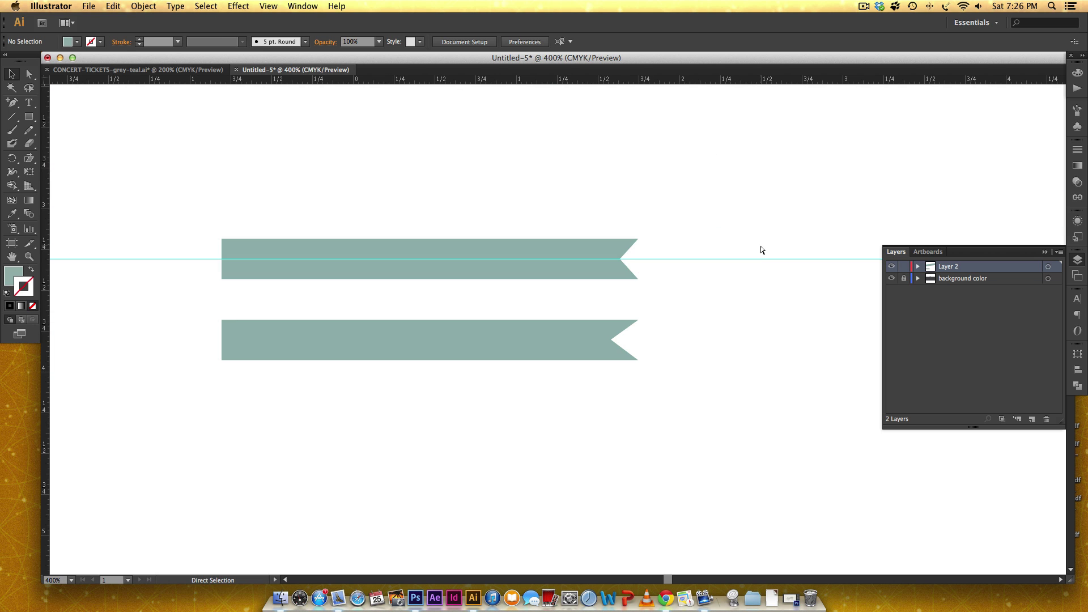
# Step: Nudge the lower ribbon's notch anchor point two increments outward to make the notch shallower, and deselect it
pyautogui.press('a')
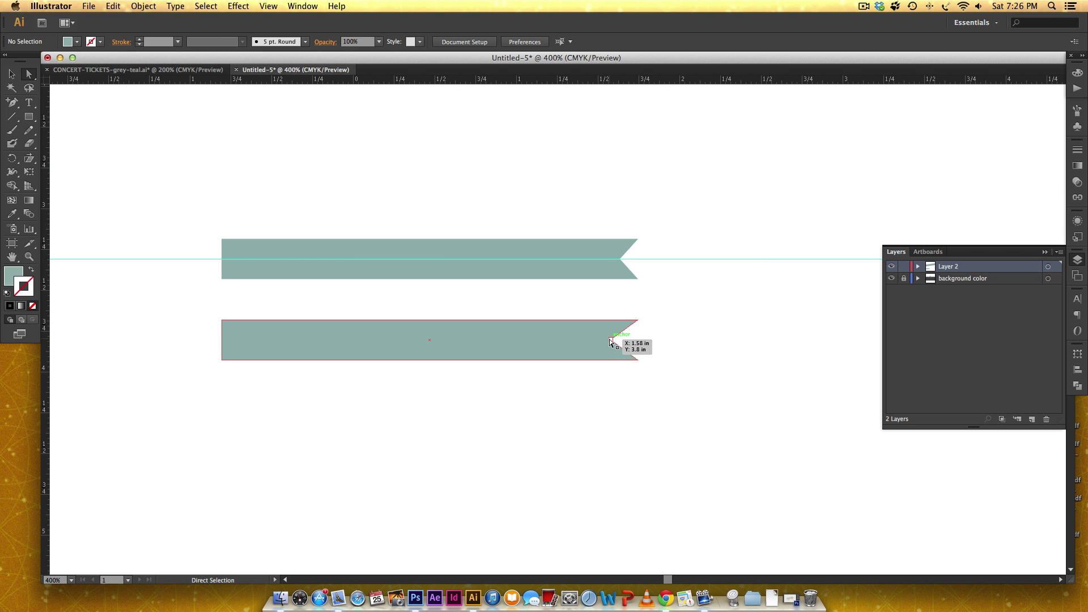
pyautogui.click(612, 340)
pyautogui.press('Right')
pyautogui.press('Right')
pyautogui.click(702, 366)
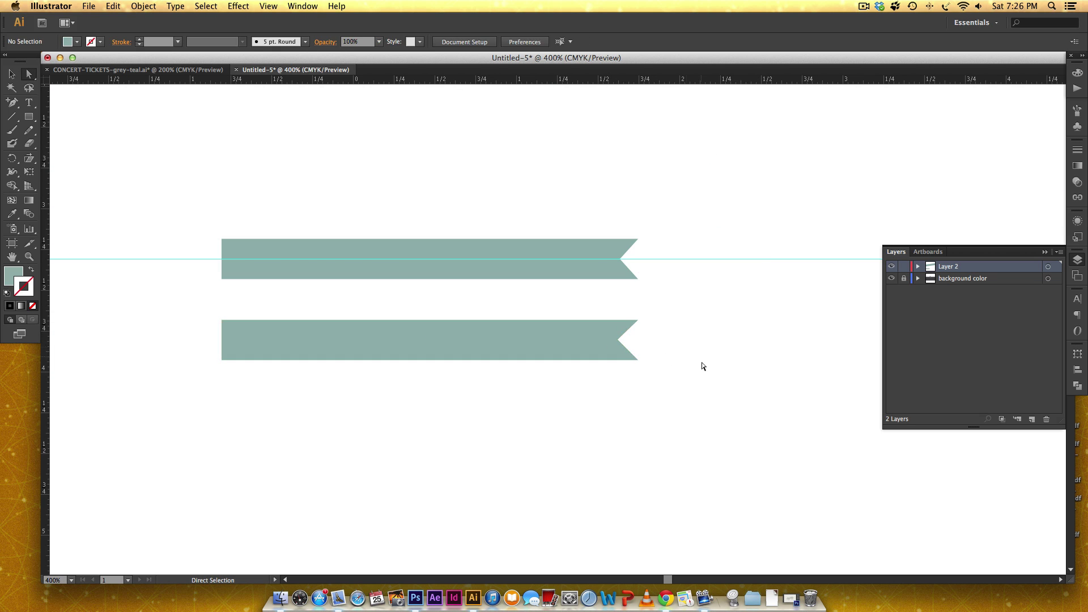
# Step: Delete the original notched ribbon and move the adjusted copy across the ticket's lower-left corner, below the slanted band
pyautogui.press('v')
pyautogui.moveTo(510, 340); pyautogui.dragTo(520, 179)
pyautogui.click(588, 272)
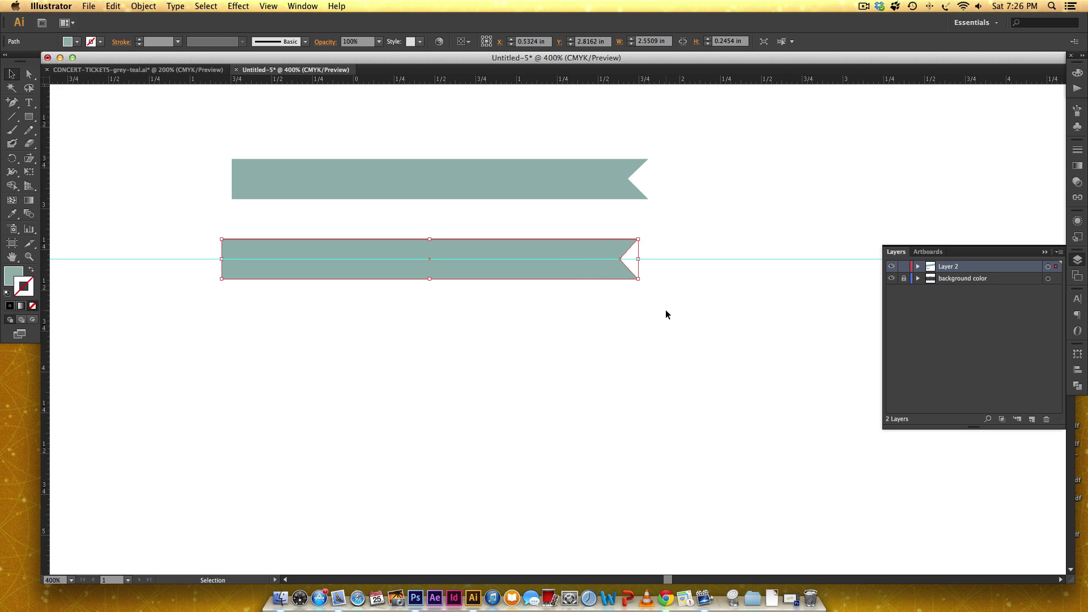
pyautogui.press('Delete')
pyautogui.moveTo(437, 193); pyautogui.dragTo(577, 273)
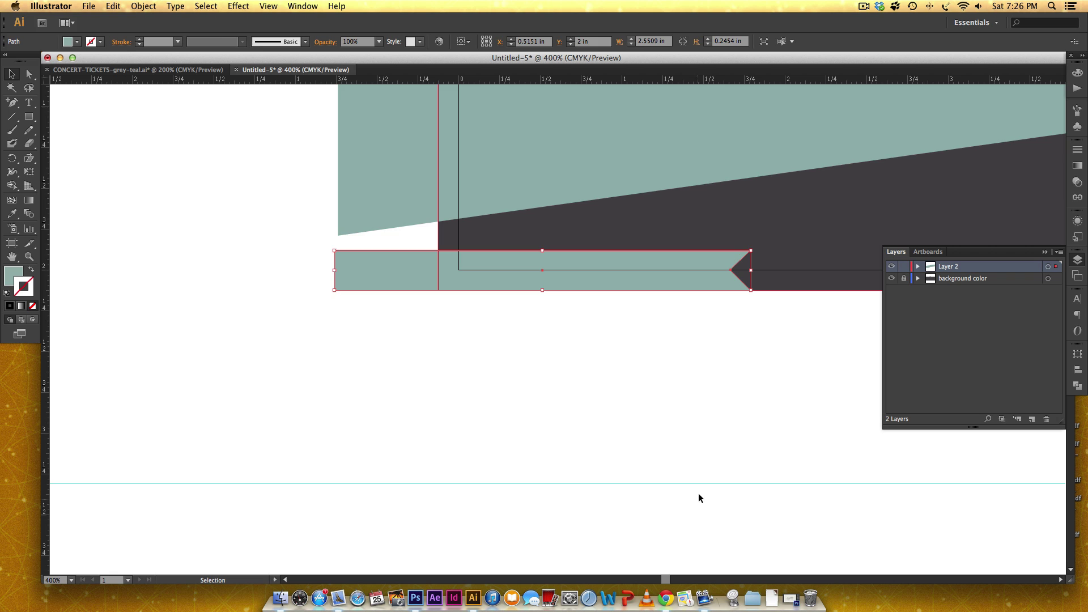
pyautogui.click(661, 369)
pyautogui.scroll(5, 663, 373)
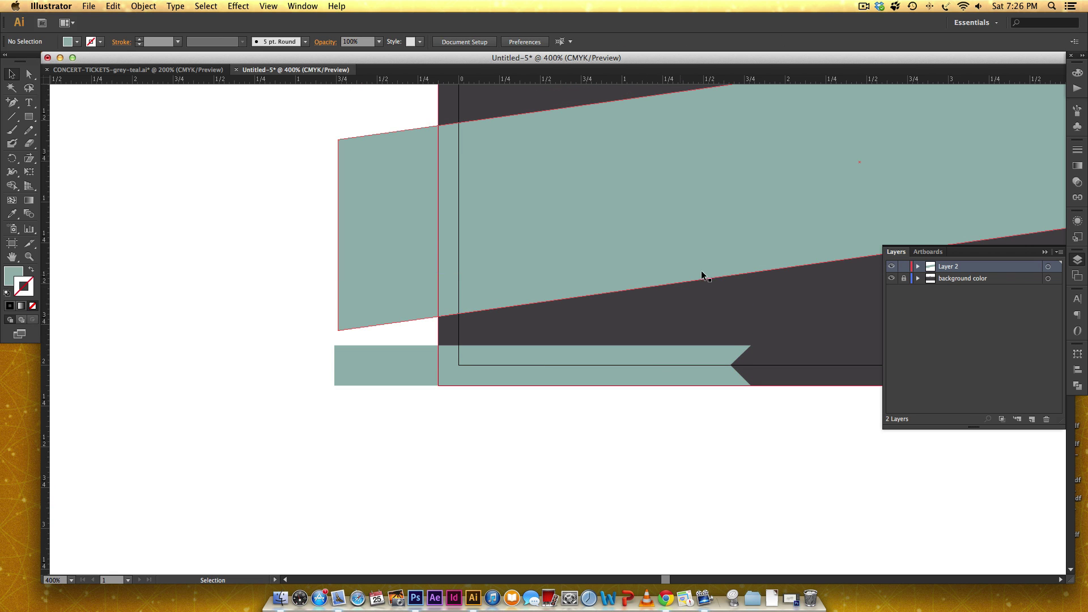
pyautogui.moveTo(29, 159); pyautogui.dragTo(45, 159)
pyautogui.keyDown('alt'); pyautogui.click(58, 164); pyautogui.keyUp('alt')
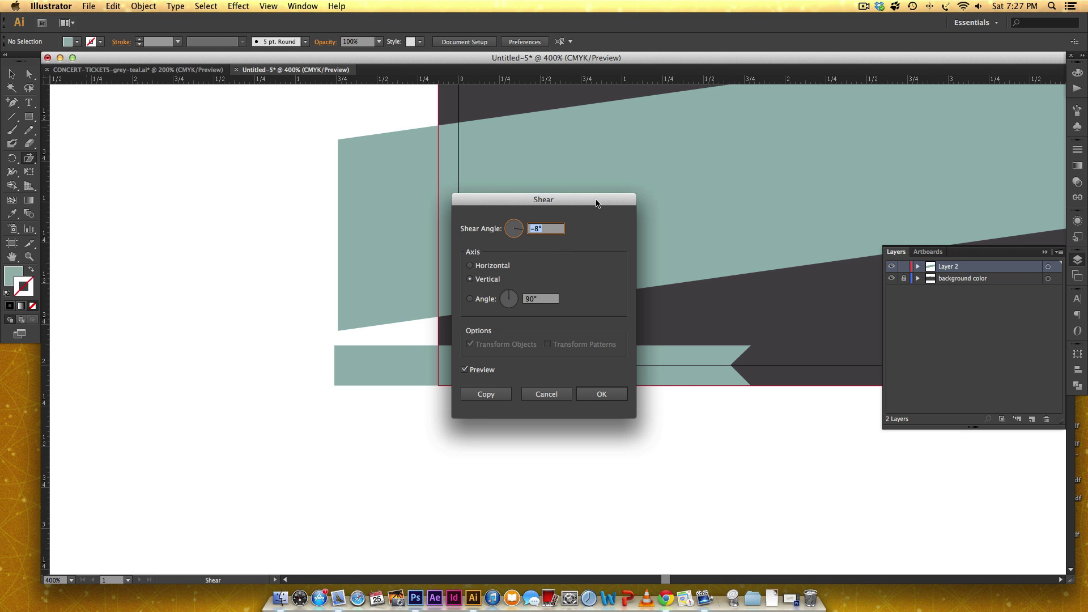
pyautogui.moveTo(596, 203); pyautogui.dragTo(684, 208)
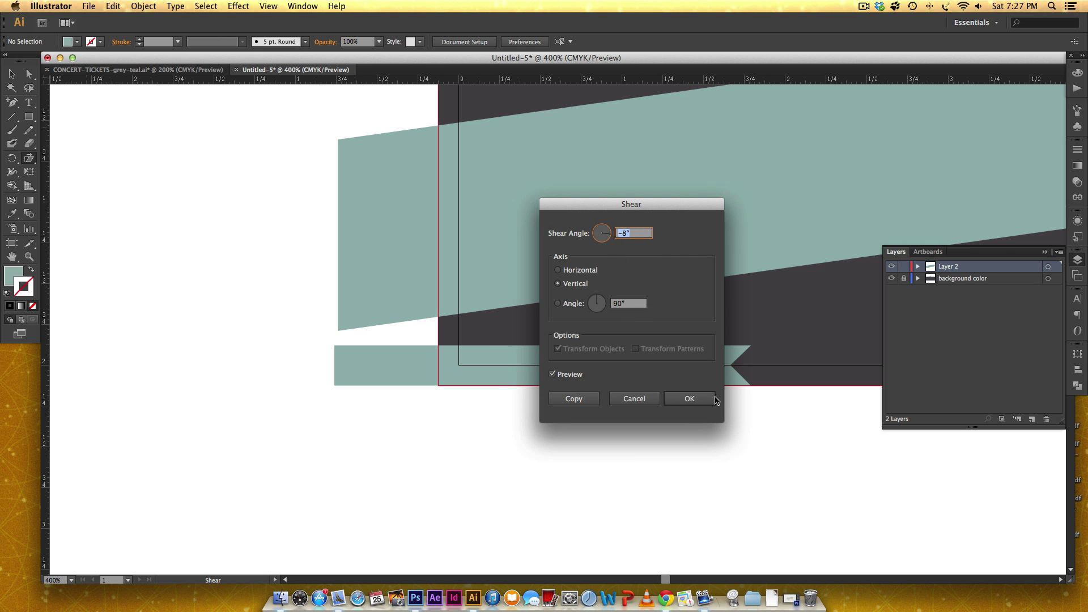
pyautogui.click(689, 399)
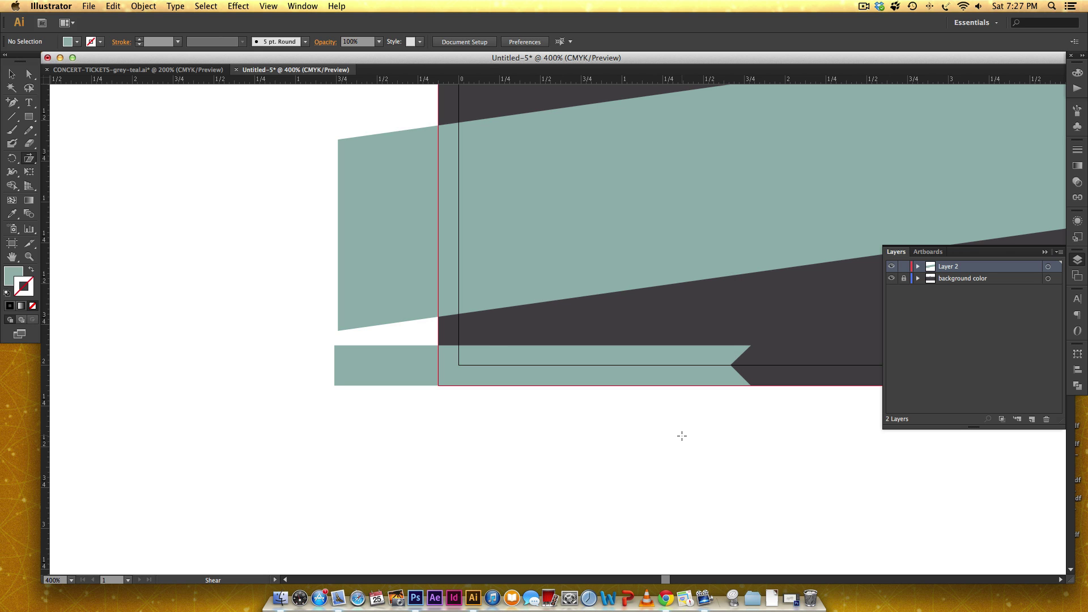
# Step: Shear the notched ribbon by -8° on the vertical axis and shift it slightly up and right, closer to the teal band
pyautogui.press('v')
pyautogui.click(683, 367)
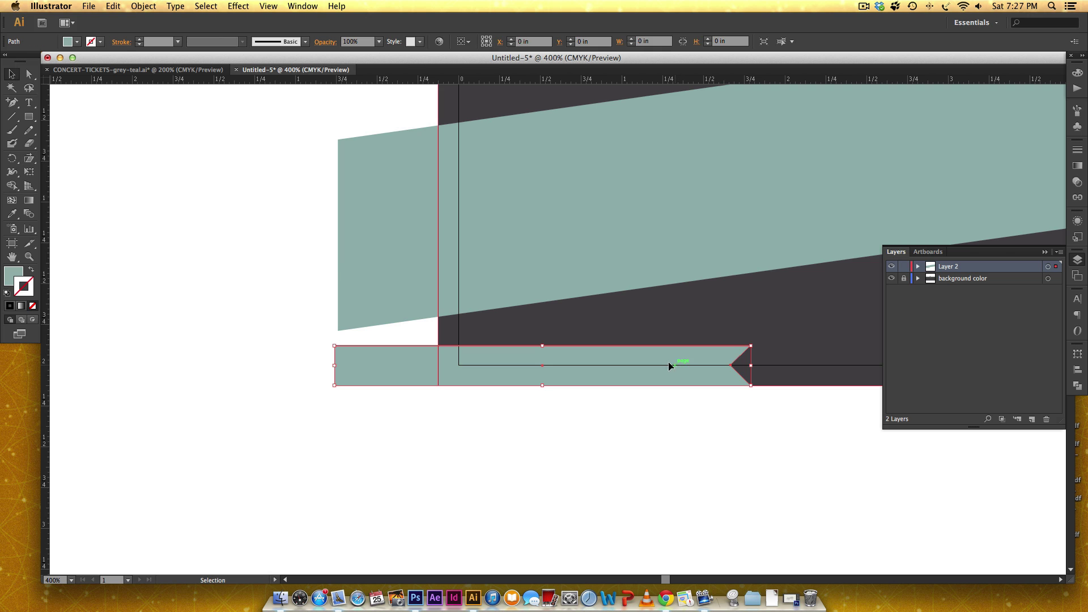
pyautogui.doubleClick(25, 164)
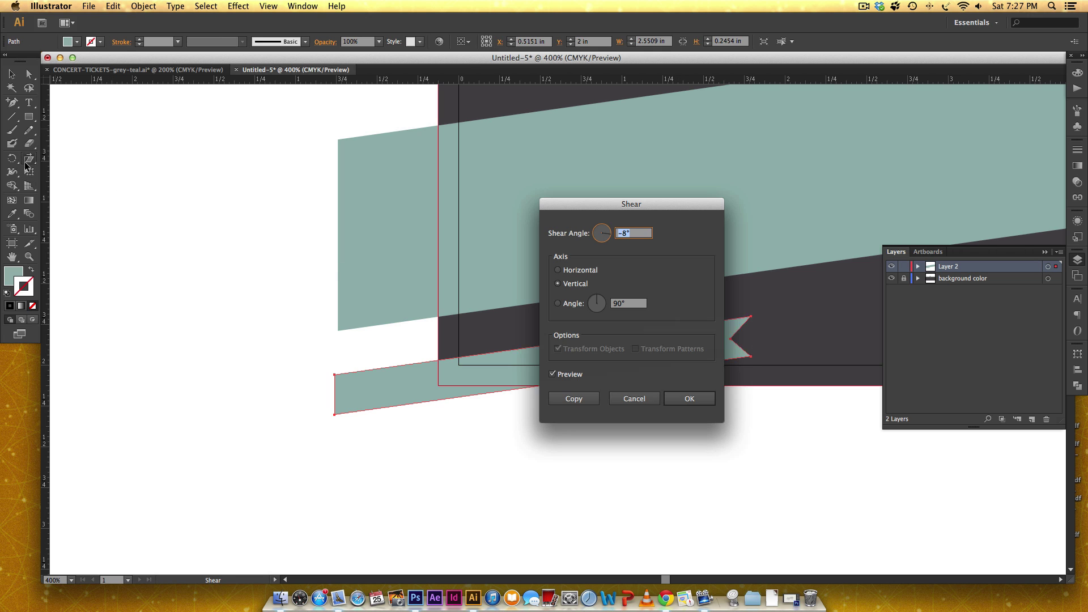
pyautogui.click(683, 399)
pyautogui.press('v')
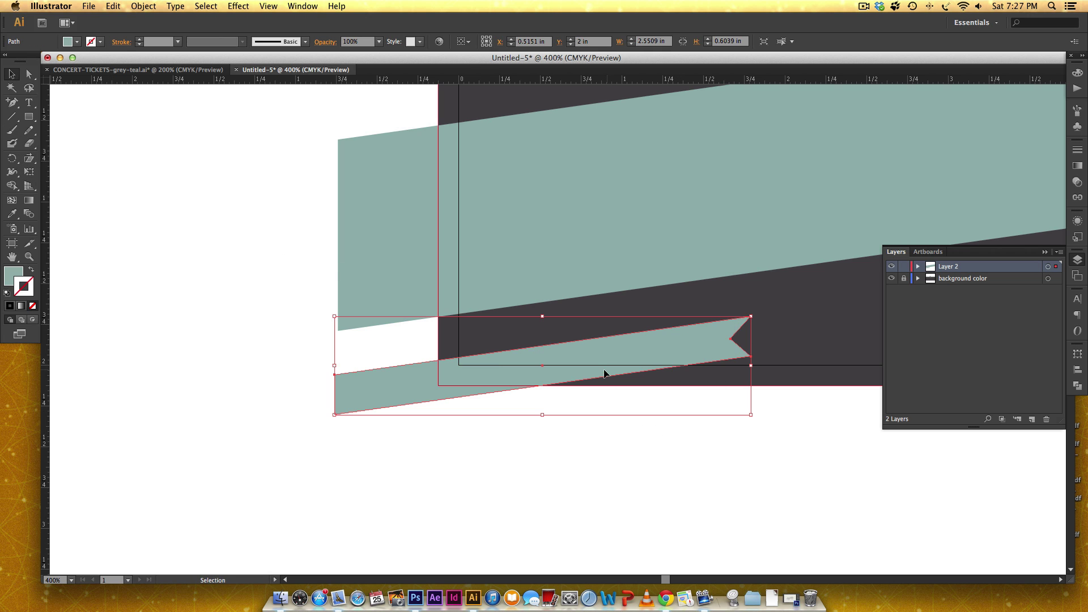
pyautogui.moveTo(604, 373)
pyautogui.mouseDown()
pyautogui.moveTo(634, 340)
pyautogui.moveTo(621, 364)
pyautogui.mouseUp()
pyautogui.click(699, 475)
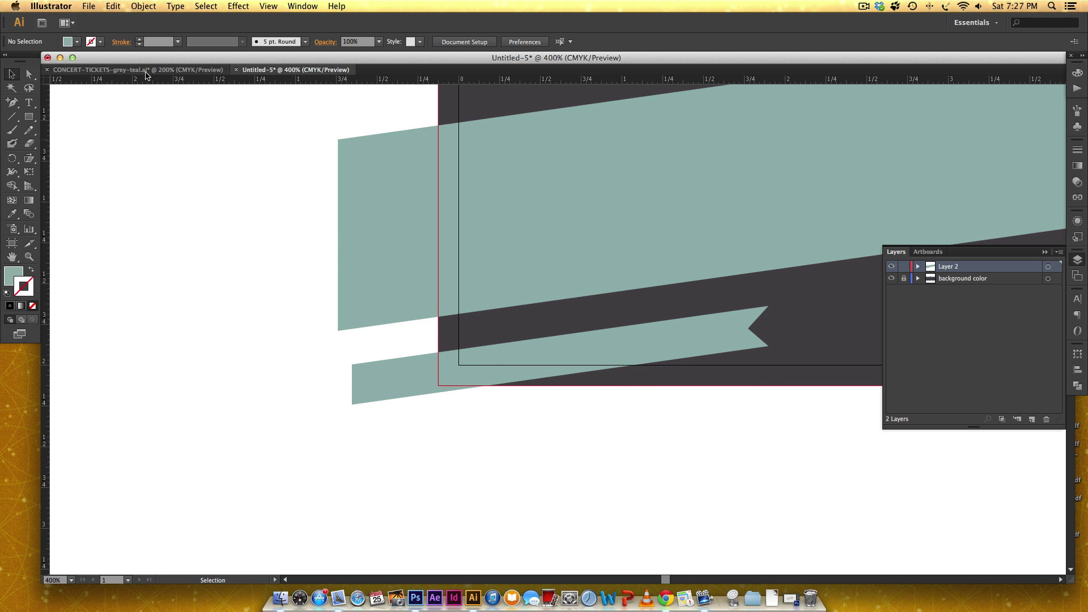
# Step: Lock the angled lines layer in the CONCERT-TICKETS-grey-teal reference document and return to the untitled ticket document
pyautogui.click(145, 70)
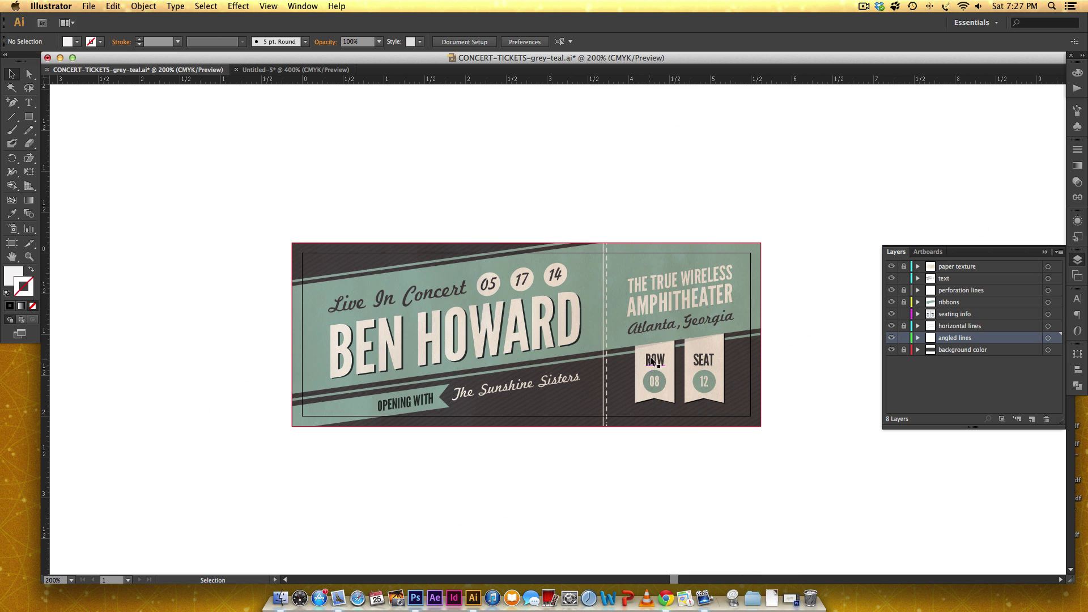
pyautogui.click(903, 338)
pyautogui.click(294, 69)
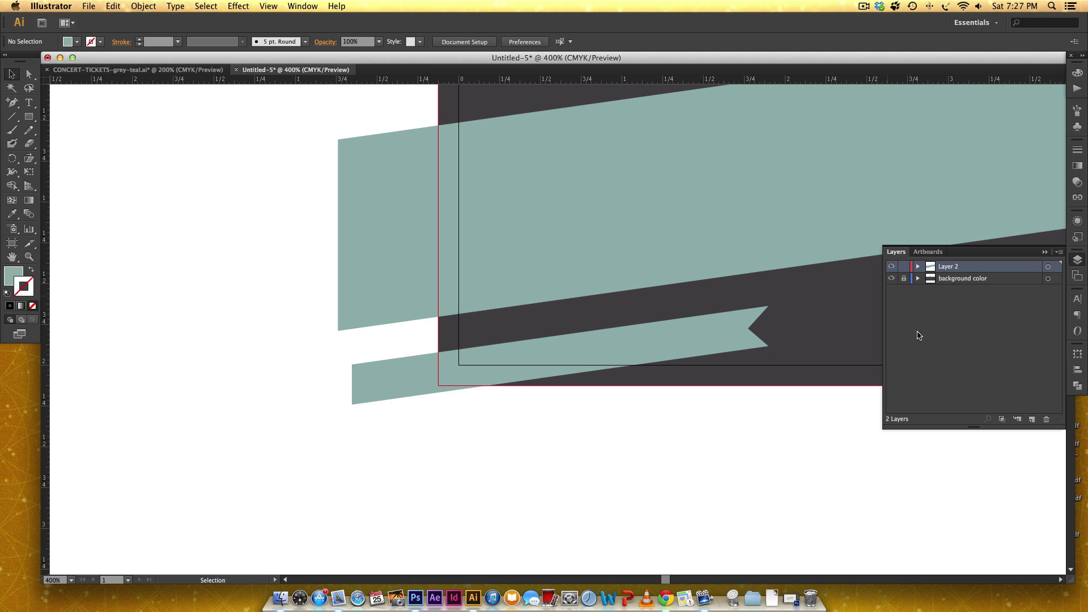
# Step: Rename Layer 2 as "ribbons" and lock it
pyautogui.doubleClick(953, 271)
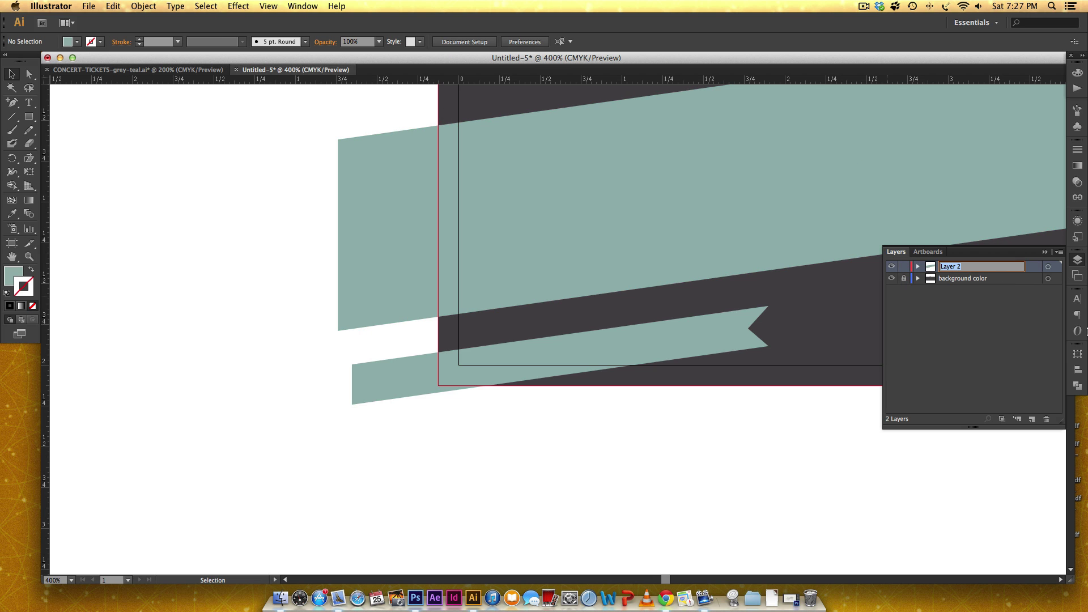
pyautogui.write('ribbons')
pyautogui.press('Return')
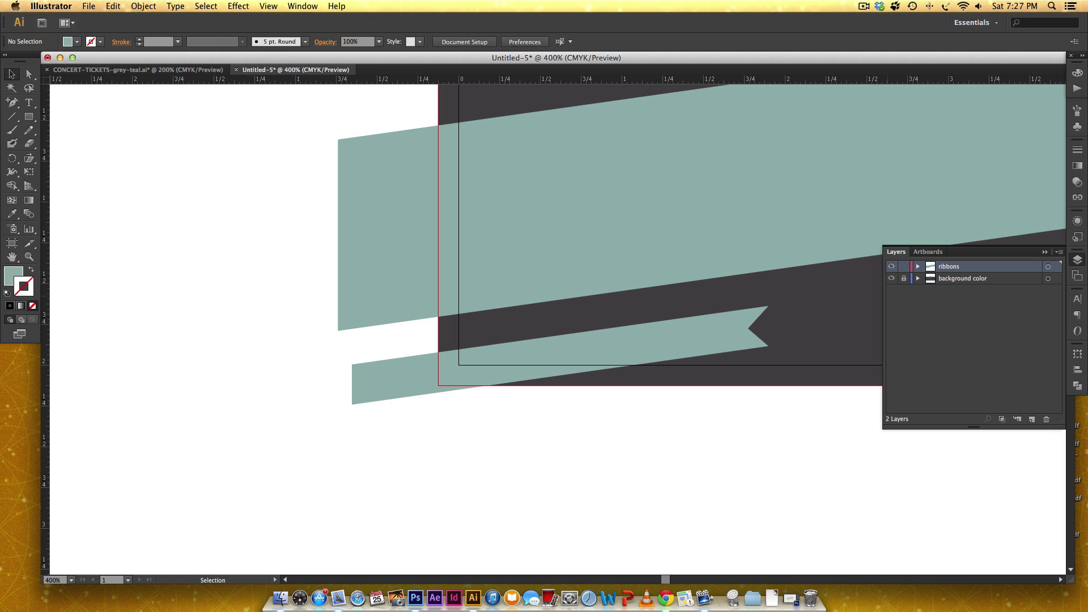
pyautogui.click(903, 268)
# Step: Create a new layer above the ribbons layer and name it "horizontal lines"
pyautogui.click(1032, 419)
pyautogui.doubleClick(950, 267)
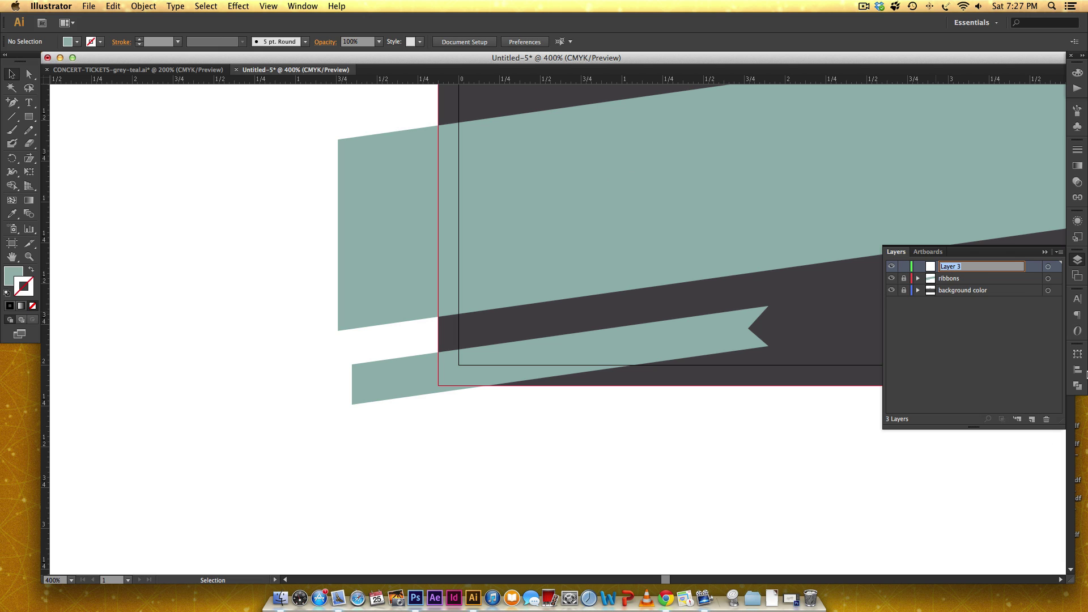
pyautogui.write('horizontal lines')
pyautogui.press('Return')
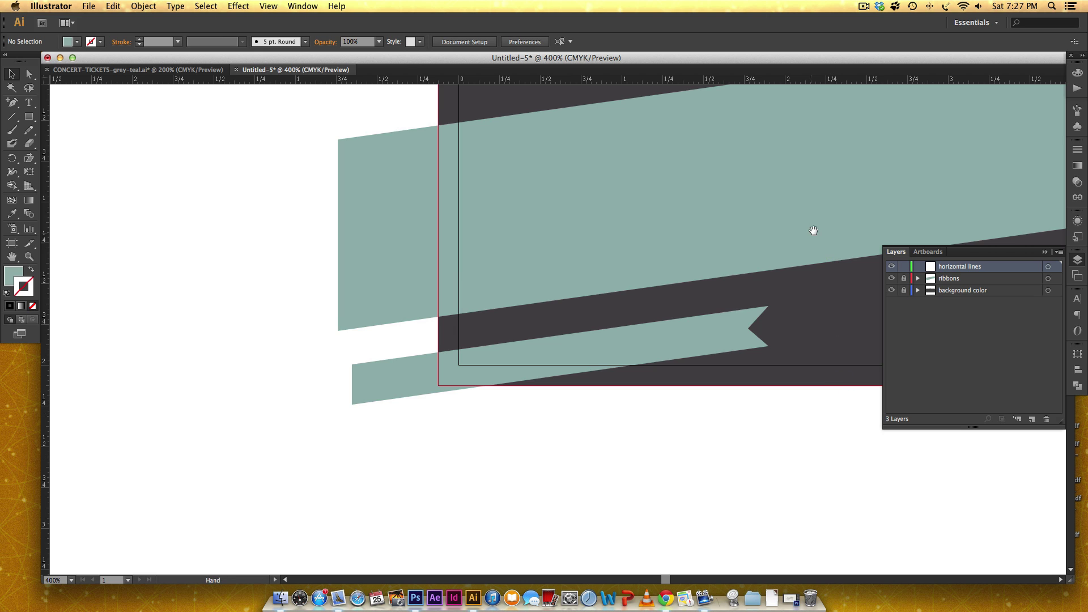
# Step: Draw a straight horizontal line about 6.39 in long above the ticket, spanning the full width of the teal band
pyautogui.moveTo(814, 230); pyautogui.dragTo(648, 206)
pyautogui.press('super+minus')
pyautogui.press('super+minus')
pyautogui.scroll(5, 730, 284)
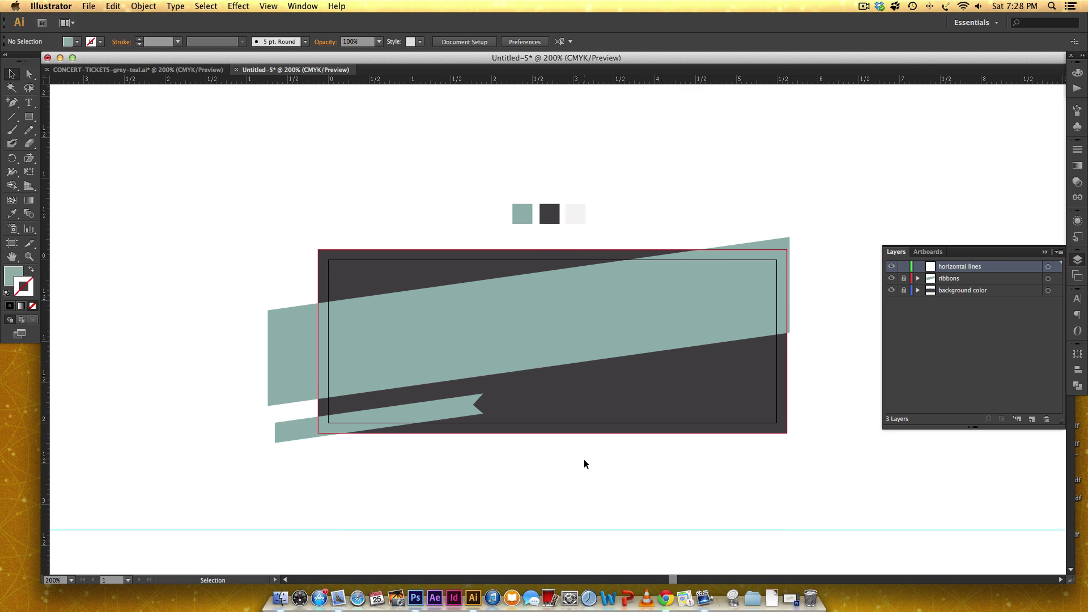
pyautogui.click(11, 117)
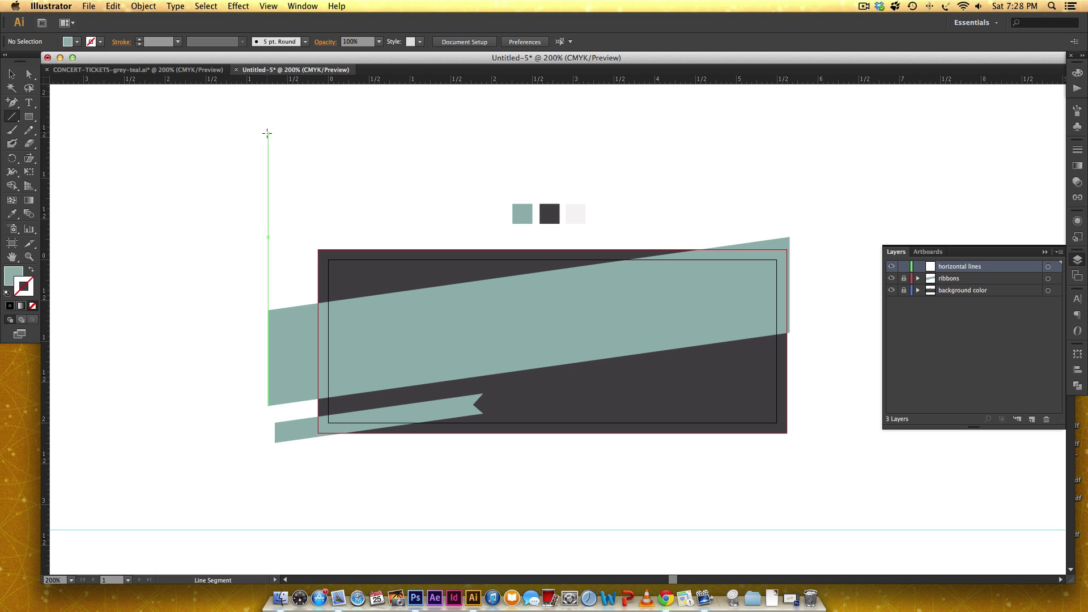
pyautogui.moveTo(267, 133); pyautogui.dragTo(790, 112)
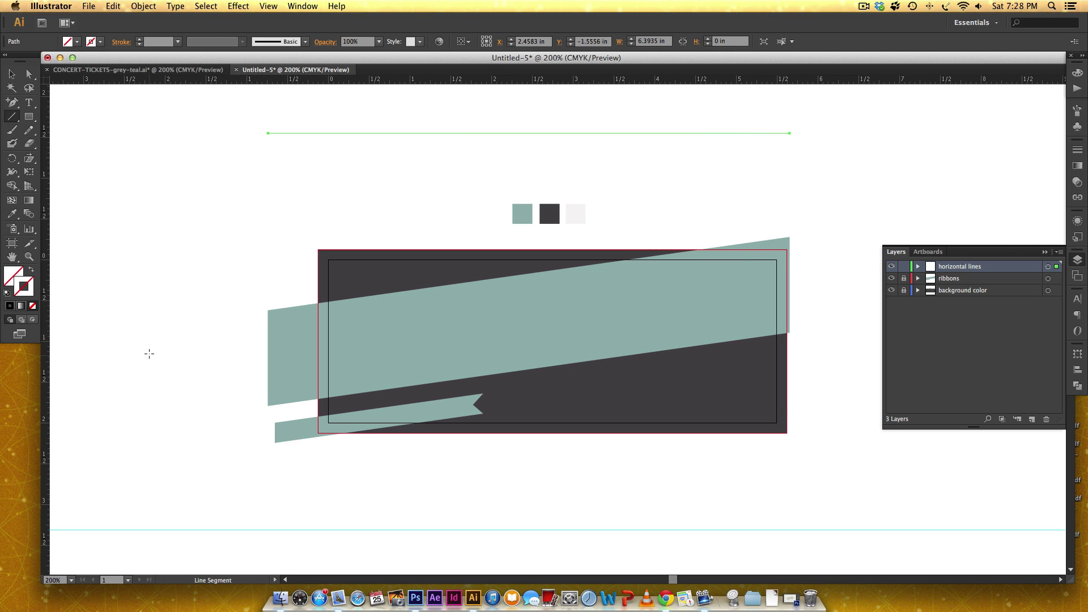
# Step: Give the new line a teal stroke sampled from the teal colour swatch, with no fill
pyautogui.click(15, 282)
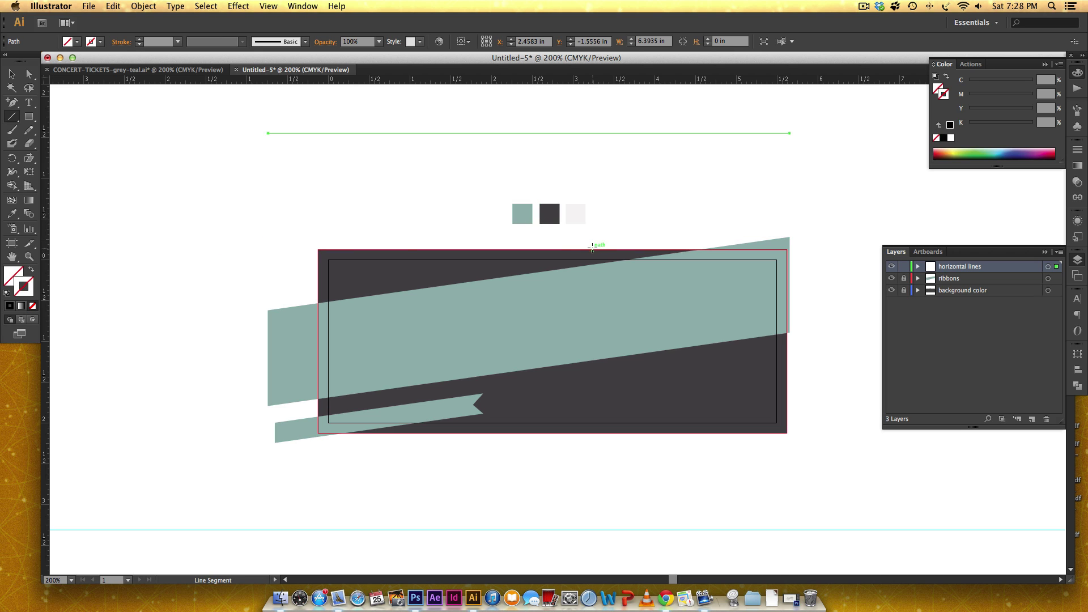
pyautogui.press('i')
pyautogui.click(523, 213)
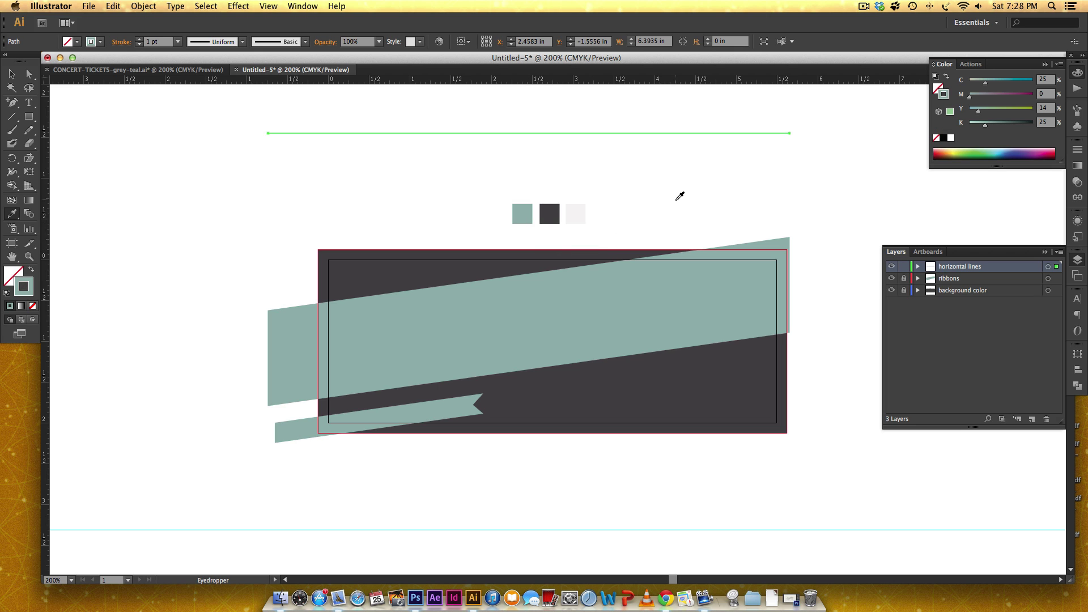
# Step: Set the line's stroke weight to 2 pt
pyautogui.press('v')
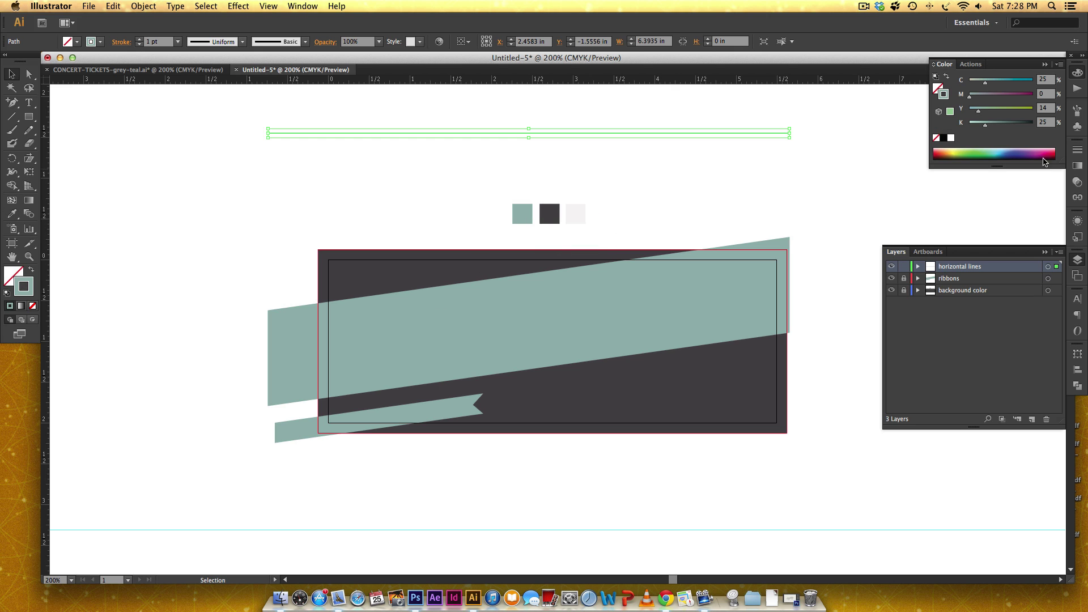
pyautogui.click(1077, 150)
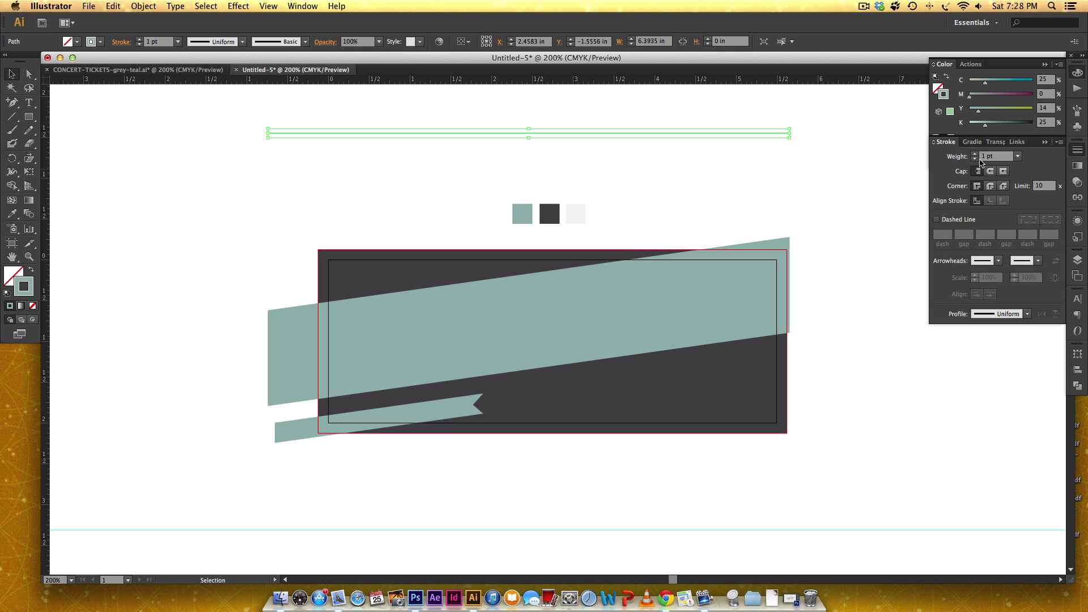
pyautogui.click(997, 157)
pyautogui.write('2')
pyautogui.press('Return')
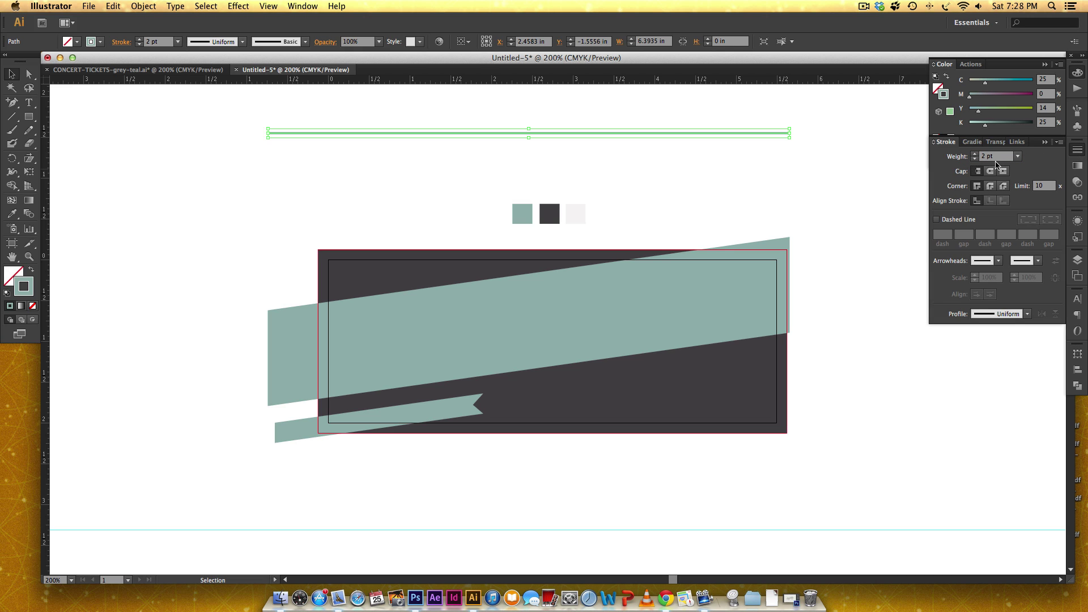
# Step: Duplicate the line about 0.58 in straight below itself and move both lines together onto the ticket over the teal band
pyautogui.scroll(3, 740, 172)
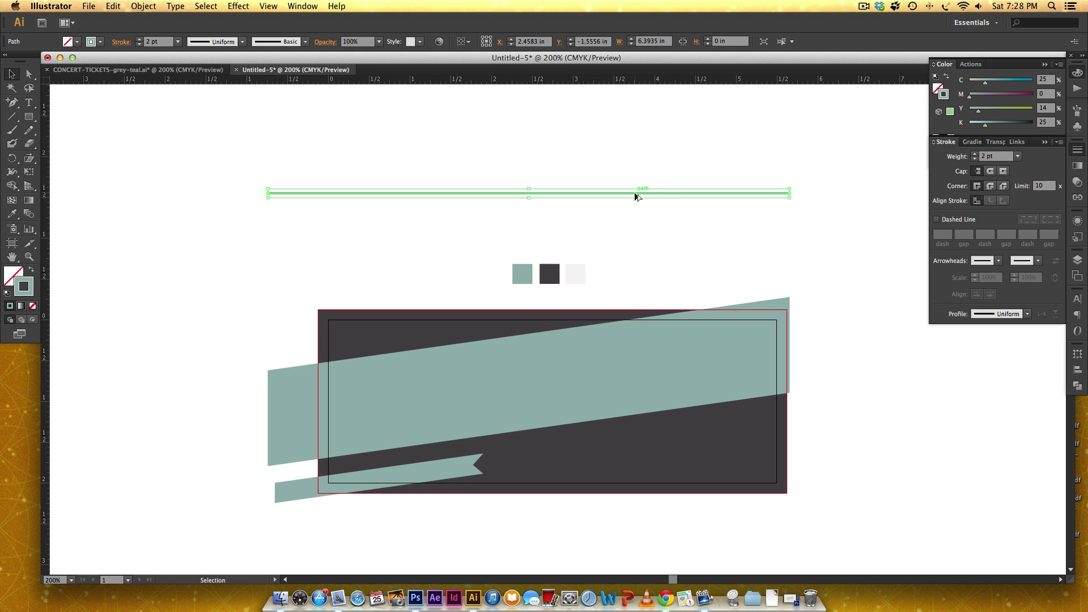
pyautogui.moveTo(634, 193); pyautogui.dragTo(631, 239)
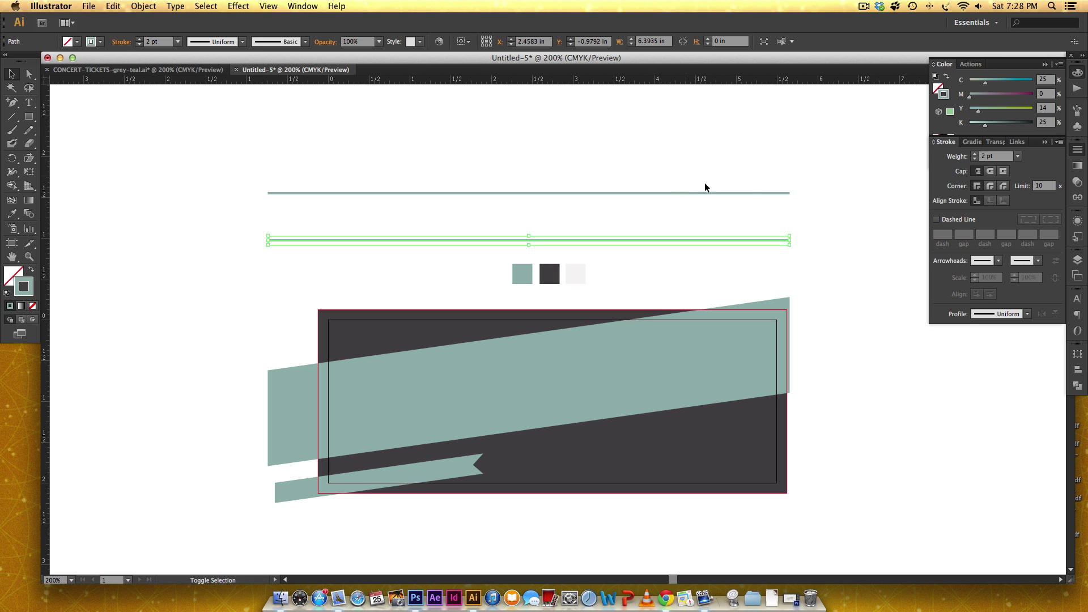
pyautogui.moveTo(814, 164); pyautogui.dragTo(736, 267)
pyautogui.moveTo(701, 198); pyautogui.dragTo(704, 365)
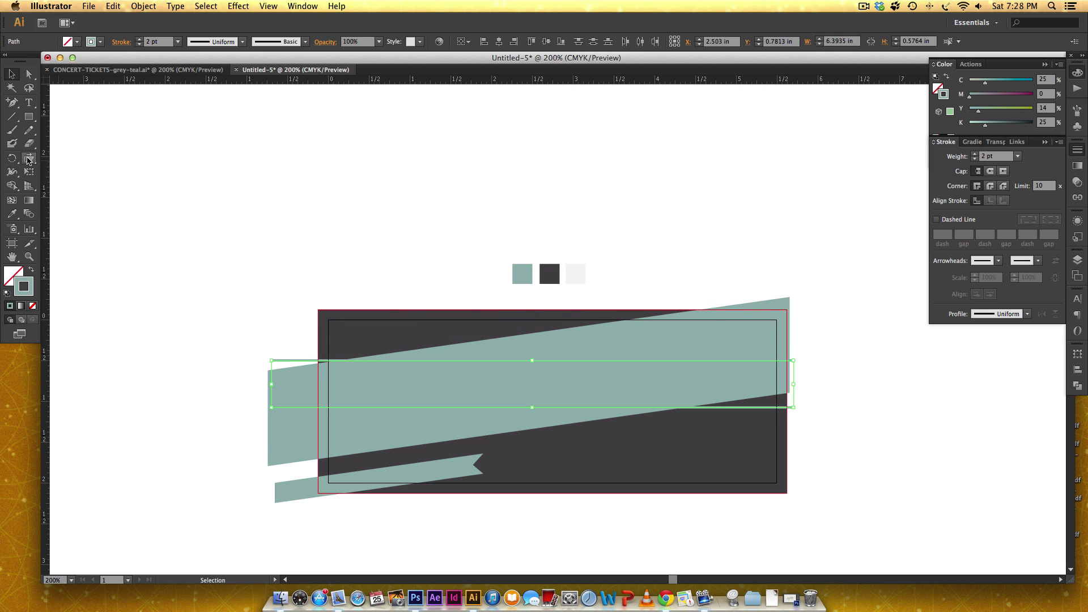
# Step: Shear both lines by -8° on the vertical axis and move them so the upper one runs just above the teal band
pyautogui.doubleClick(29, 158)
pyautogui.click(696, 400)
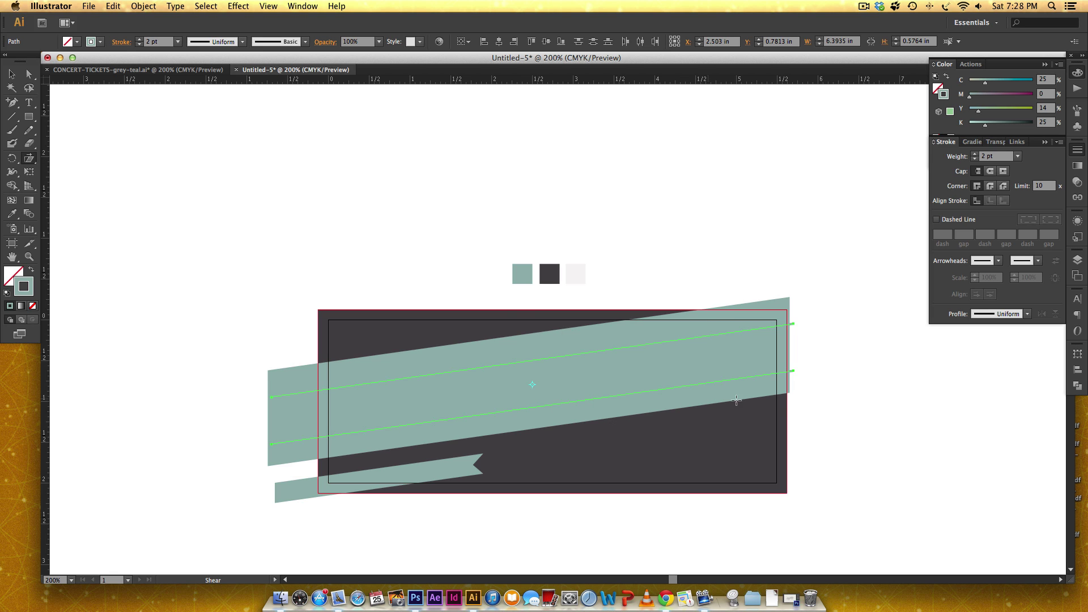
pyautogui.press('v')
pyautogui.moveTo(674, 343); pyautogui.dragTo(677, 309)
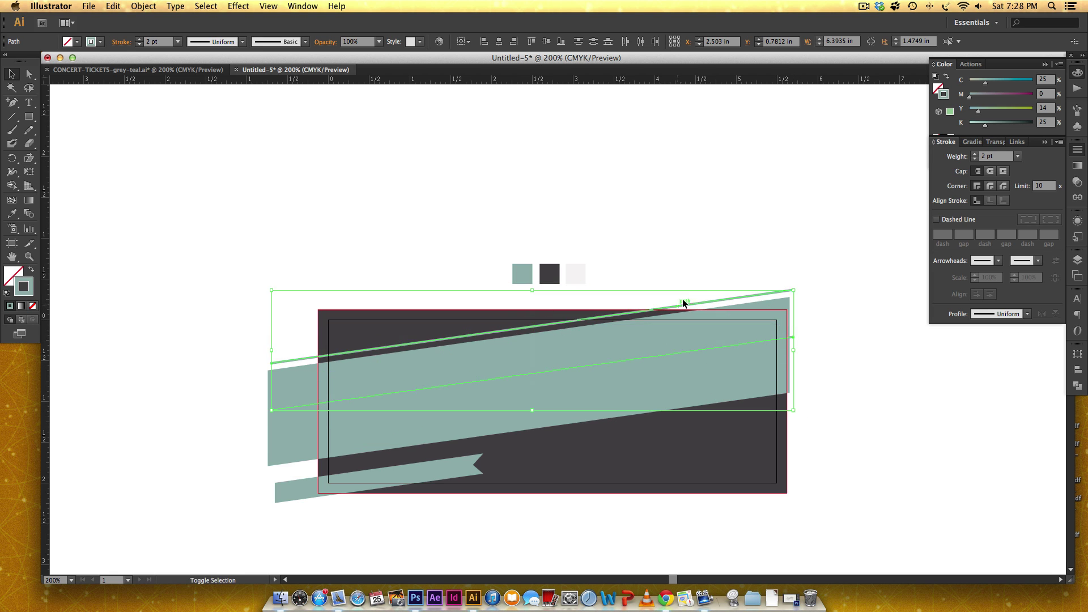
pyautogui.click(742, 258)
# Step: Move the lower slanted line to just below the teal band and nudge it up to even out its gap
pyautogui.moveTo(550, 374); pyautogui.dragTo(545, 437)
pyautogui.click(826, 432)
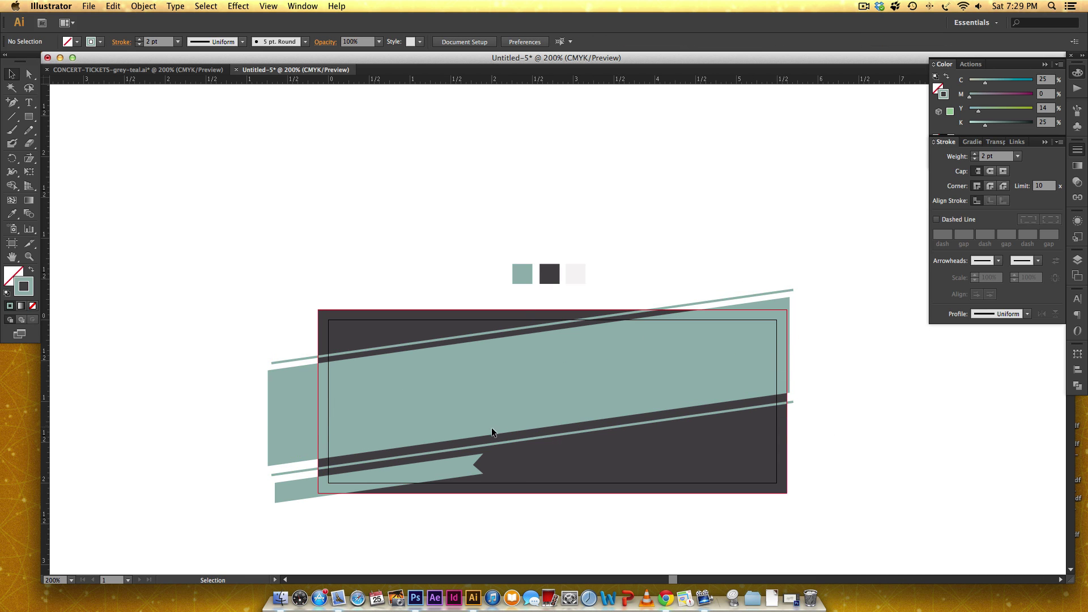
pyautogui.click(498, 444)
pyautogui.press('Up')
pyautogui.press('Up')
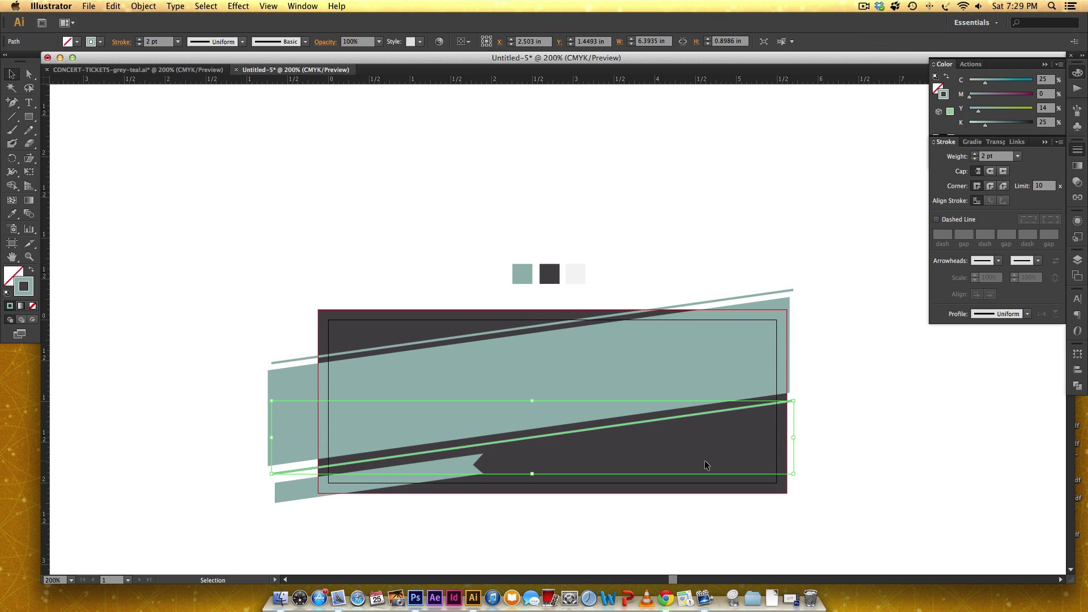
pyautogui.click(707, 355)
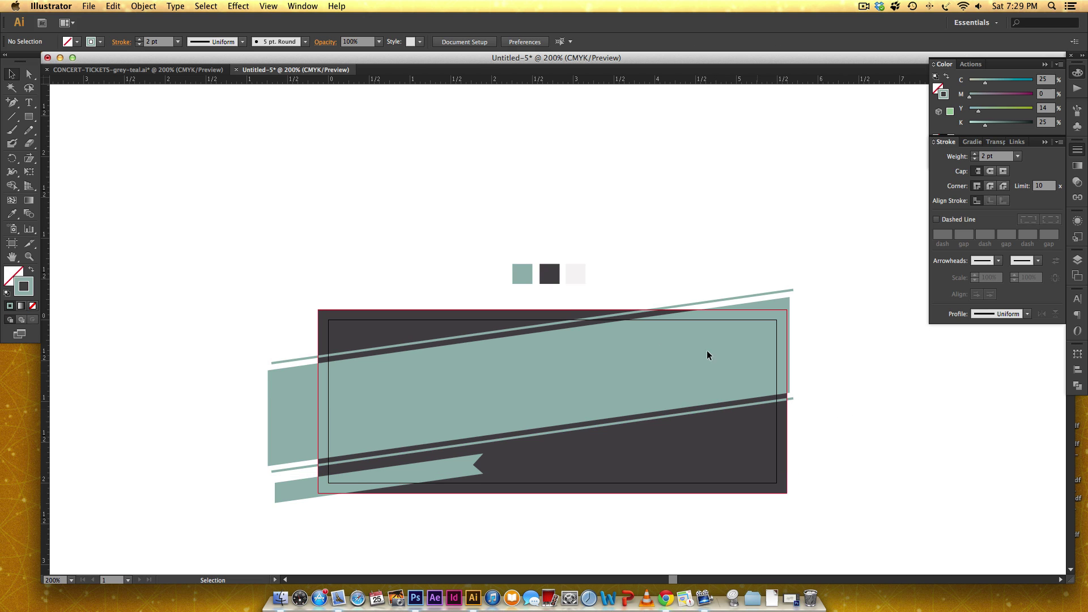
pyautogui.click(566, 321)
pyautogui.click(687, 269)
pyautogui.press('super+equal')
pyautogui.moveTo(652, 429); pyautogui.dragTo(657, 327)
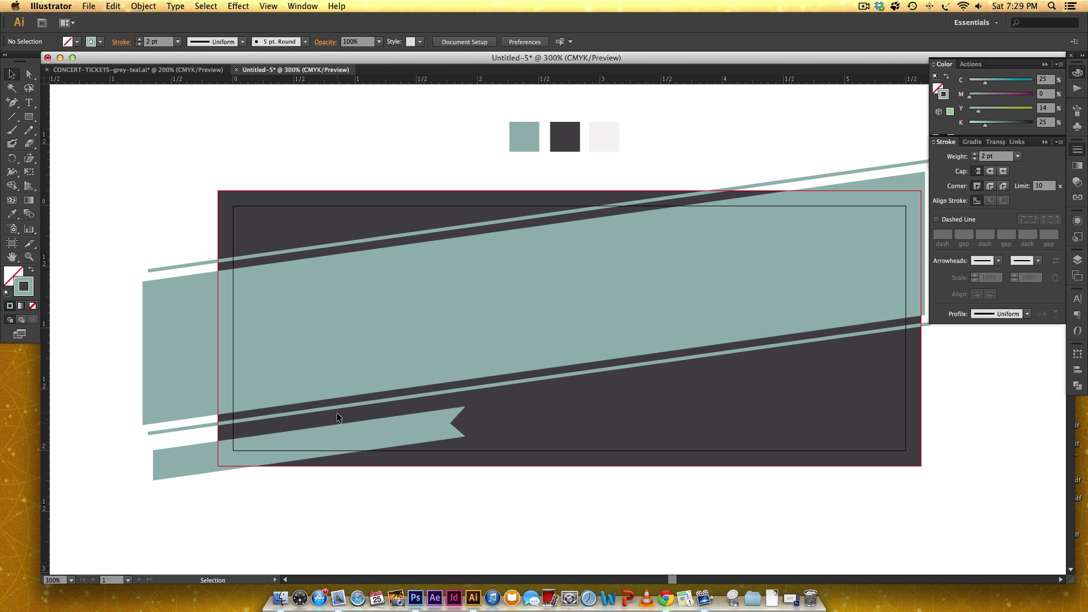
# Step: Unlock the ribbons layer and nudge the notched ribbon up slightly toward the lower slanted line
pyautogui.click(1077, 260)
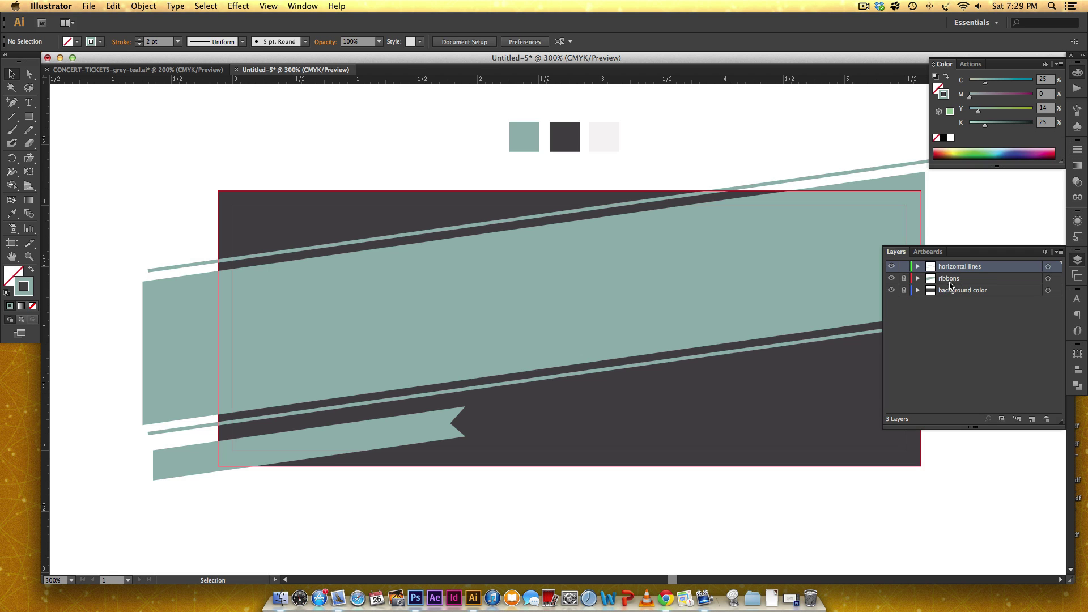
pyautogui.click(378, 416)
pyautogui.press('Up')
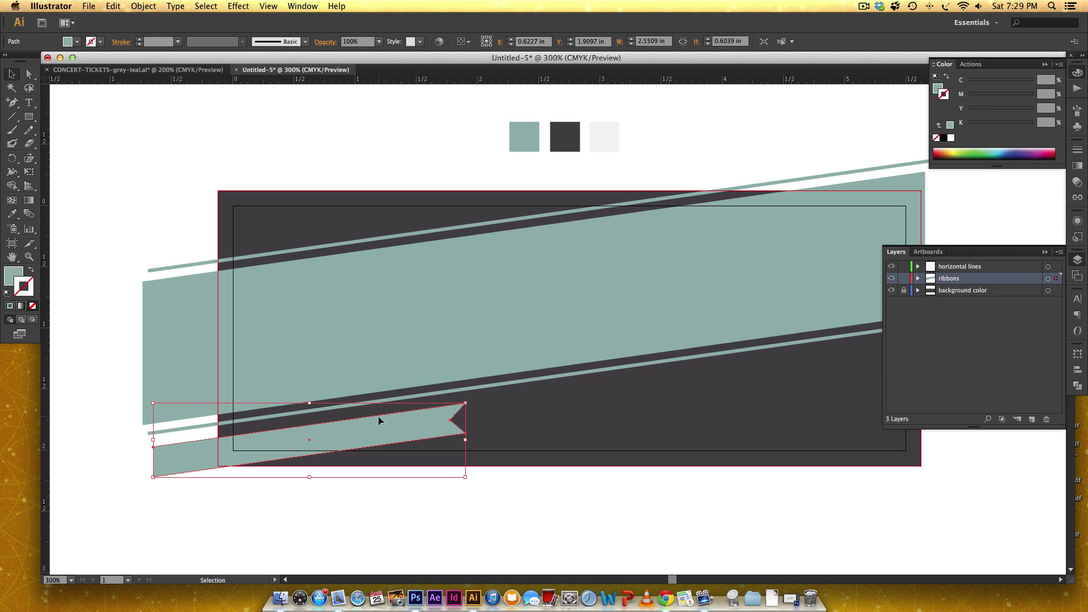
pyautogui.press('Up')
pyautogui.press('Down')
pyautogui.press('Up')
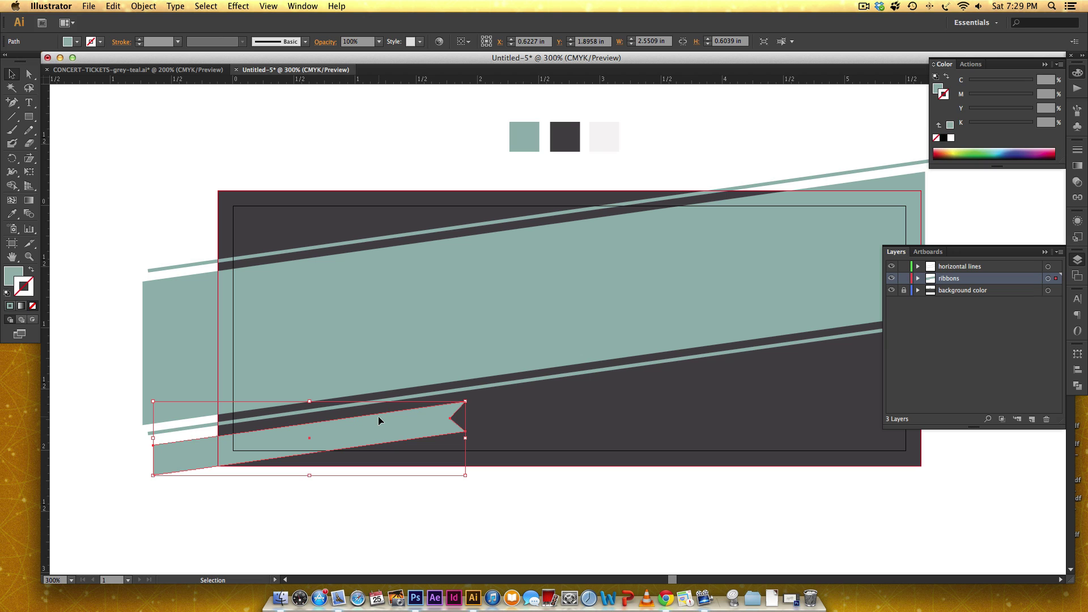
pyautogui.click(661, 488)
# Step: Lock the ribbons and horizontal lines layers and move the horizontal lines layer directly below ribbons
pyautogui.click(903, 278)
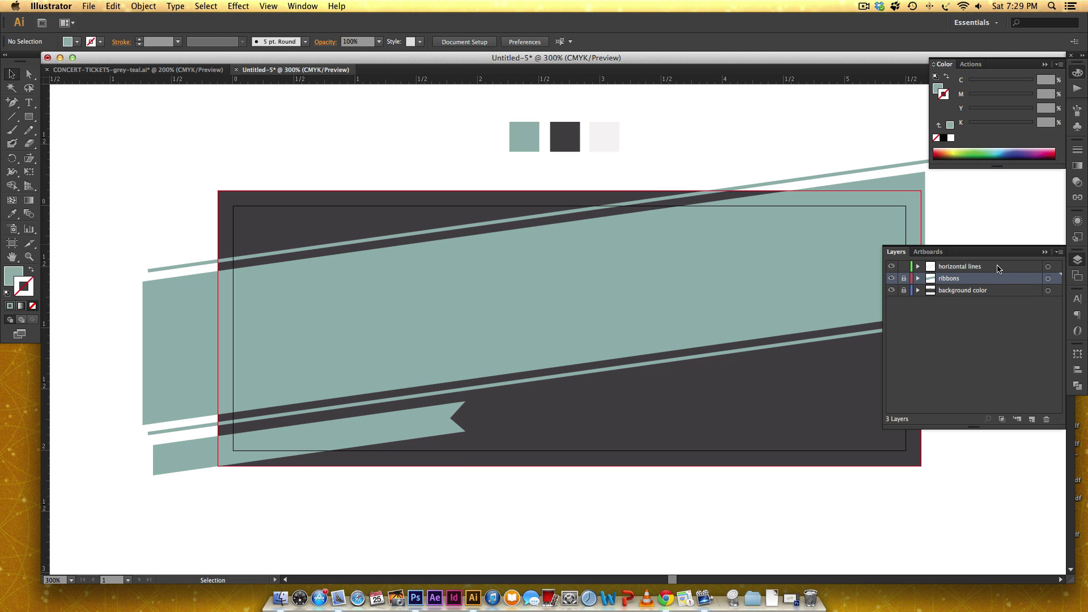
pyautogui.moveTo(998, 270); pyautogui.dragTo(991, 286)
pyautogui.click(975, 267)
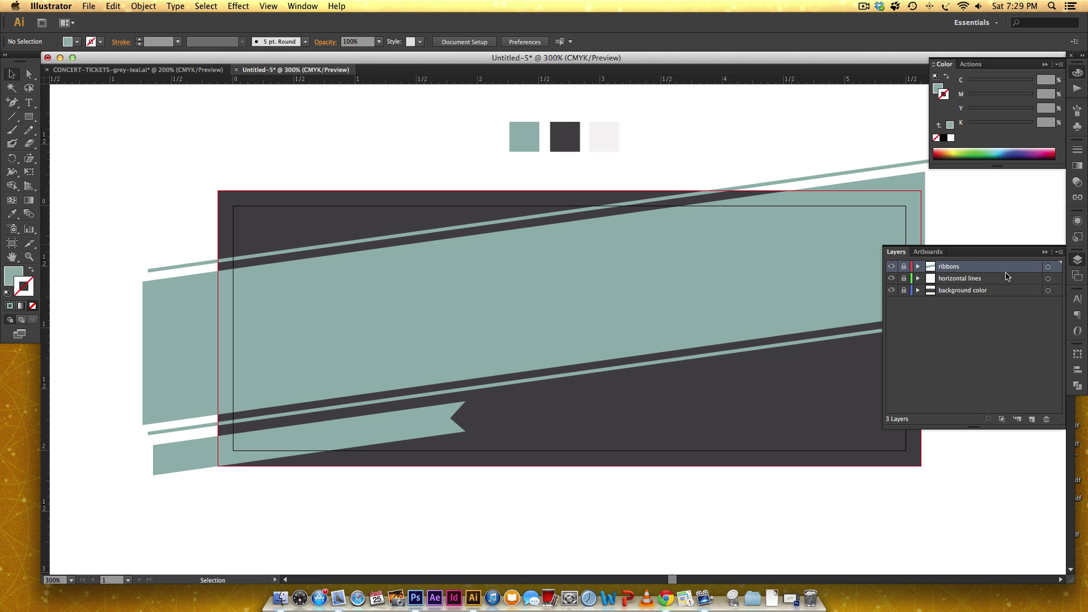
# Step: Add a new top layer, check the diagonal stripes in the finished CONCERT-TICKETS-grey-teal.ai ticket, and name the layer "angled lines"
pyautogui.click(1032, 419)
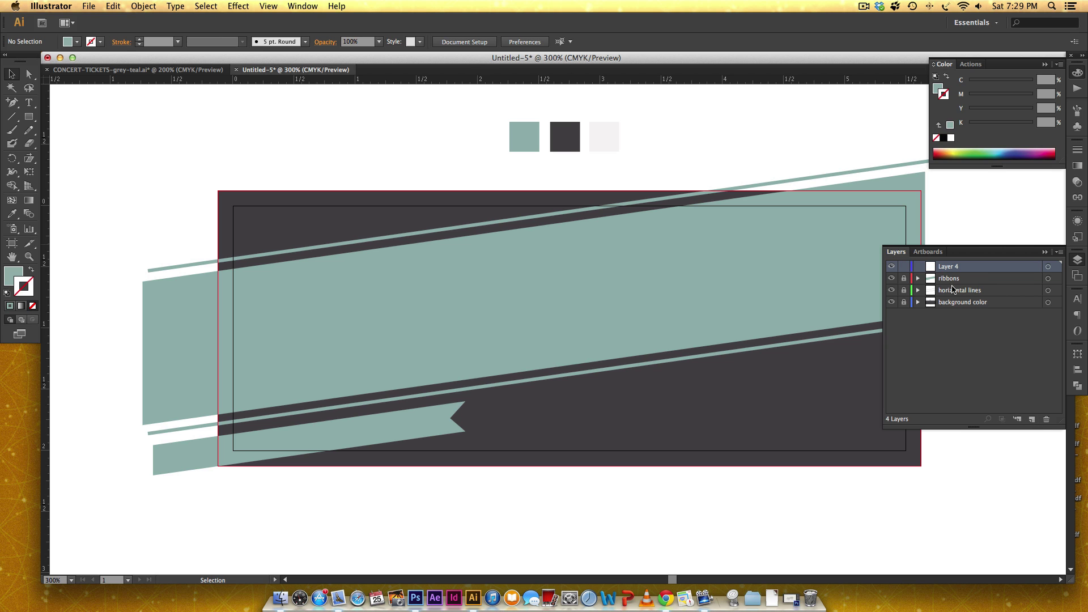
pyautogui.click(119, 69)
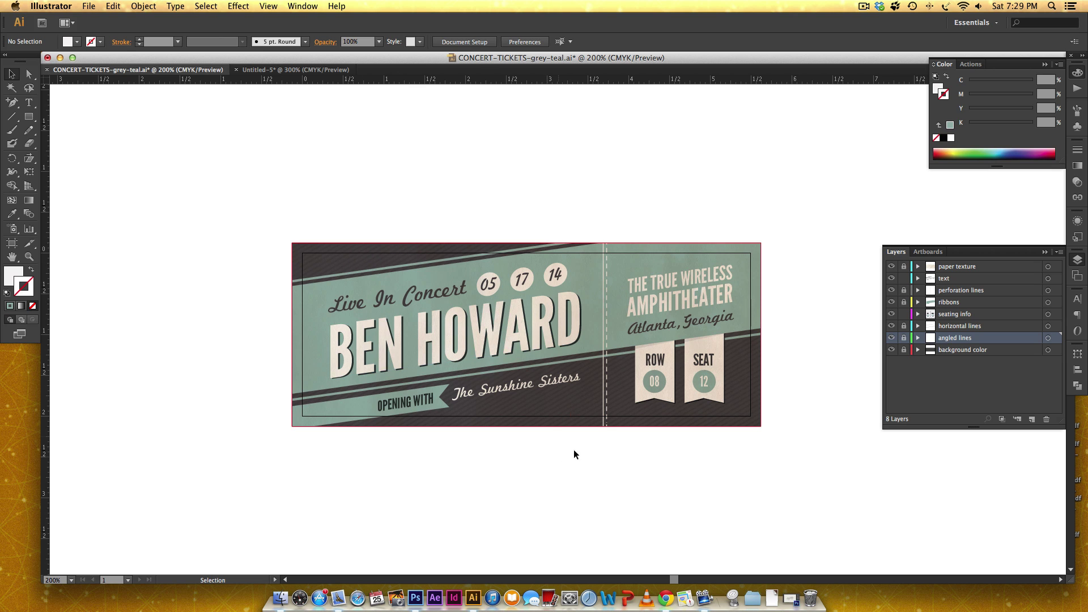
pyautogui.scroll(1, 760, 417)
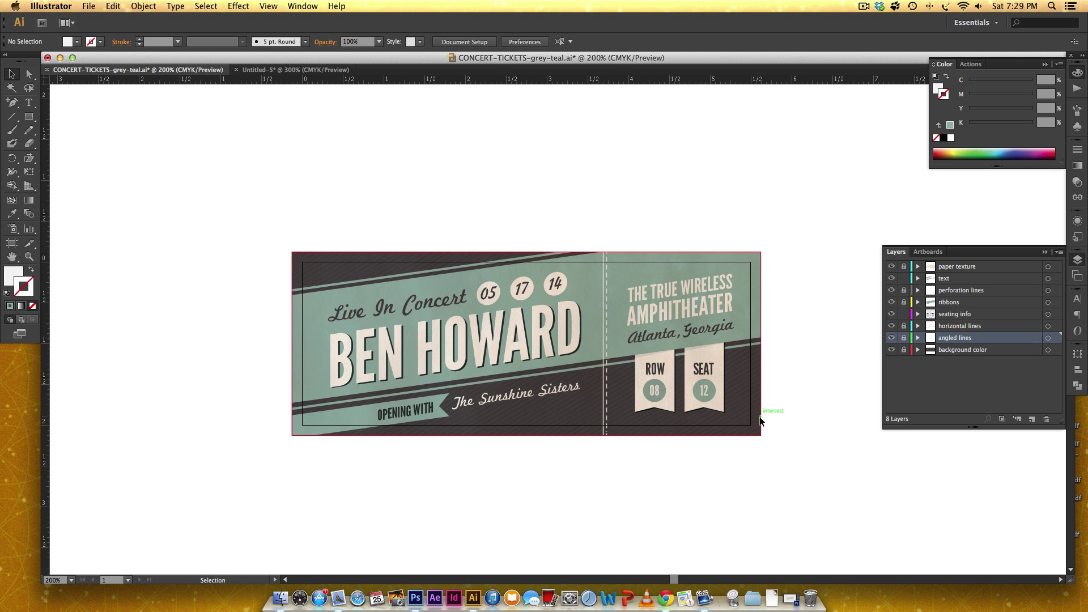
pyautogui.press('z')
pyautogui.moveTo(683, 351); pyautogui.dragTo(803, 456)
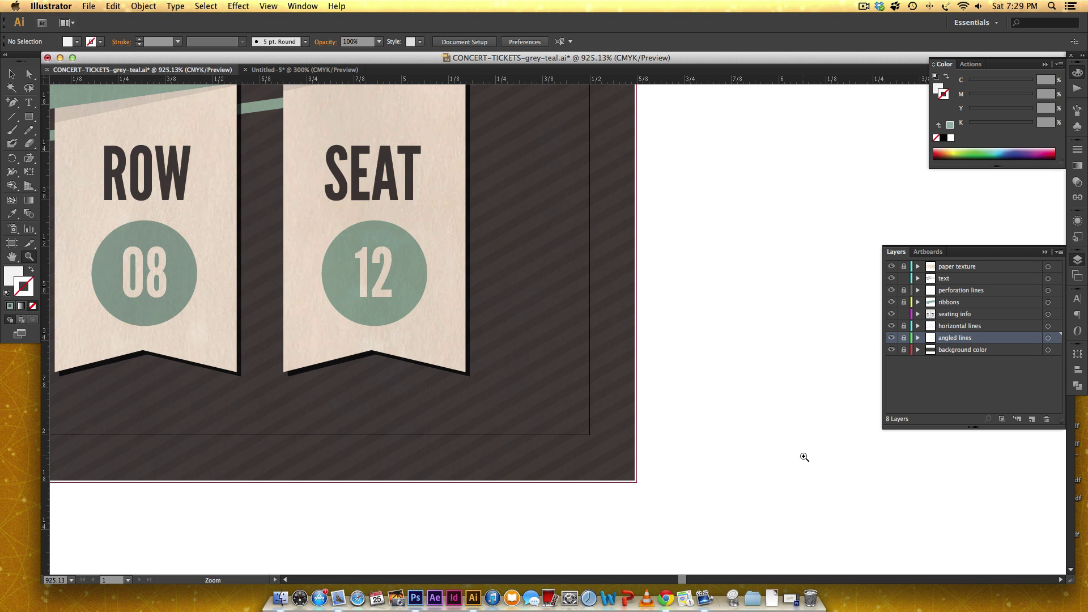
pyautogui.press('v')
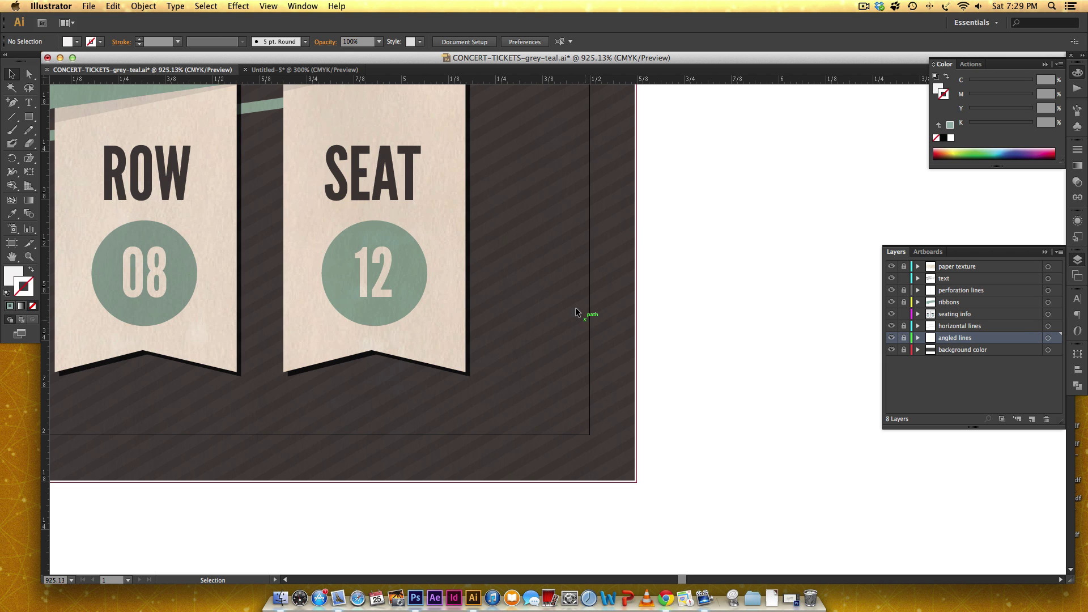
pyautogui.click(288, 70)
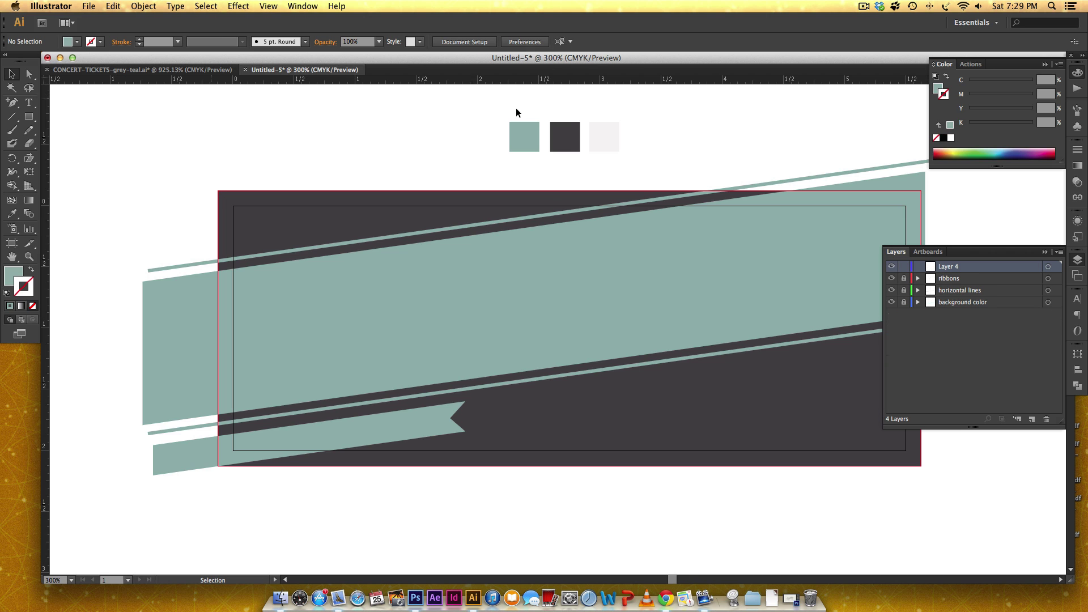
pyautogui.doubleClick(954, 267)
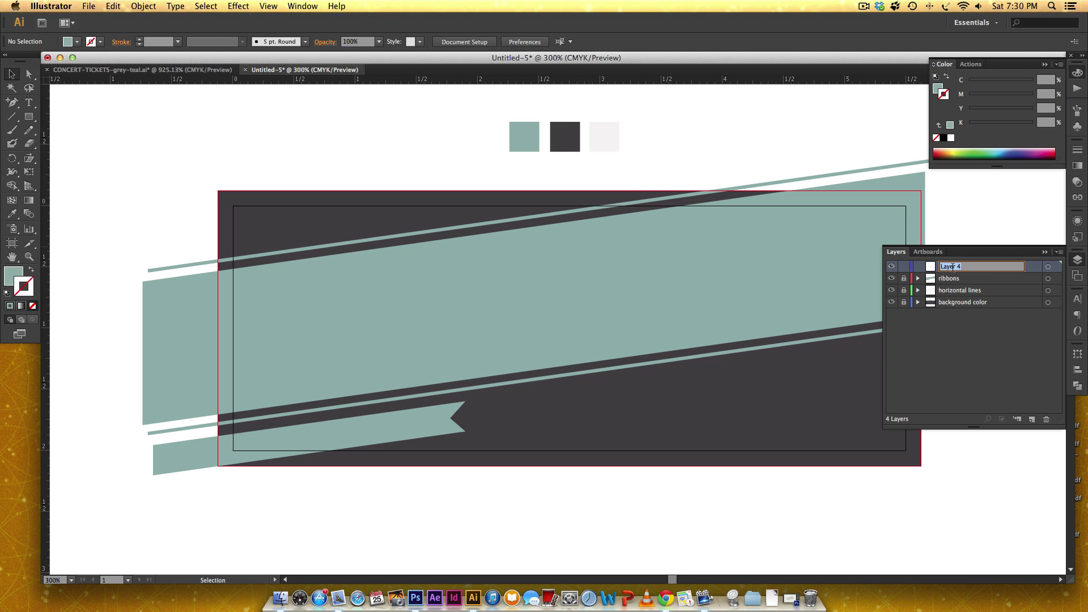
pyautogui.write('angled lines')
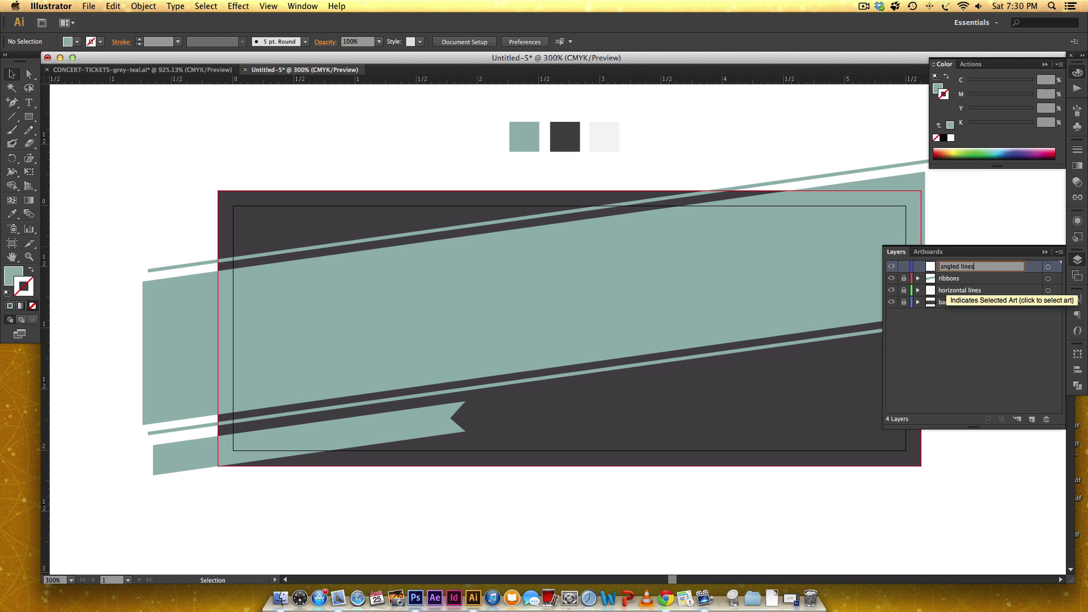
pyautogui.press('Return')
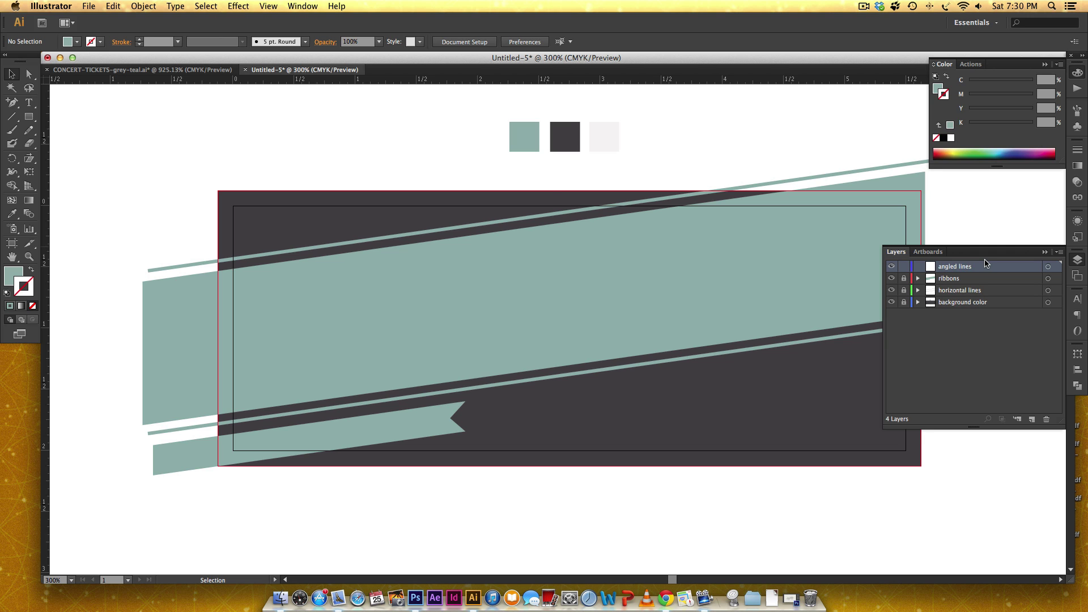
# Step: Draw a 45° diagonal line about 4.68 in wide and high and place it at the ticket's left side, clear of the artwork
pyautogui.press('super+minus')
pyautogui.press('super+minus')
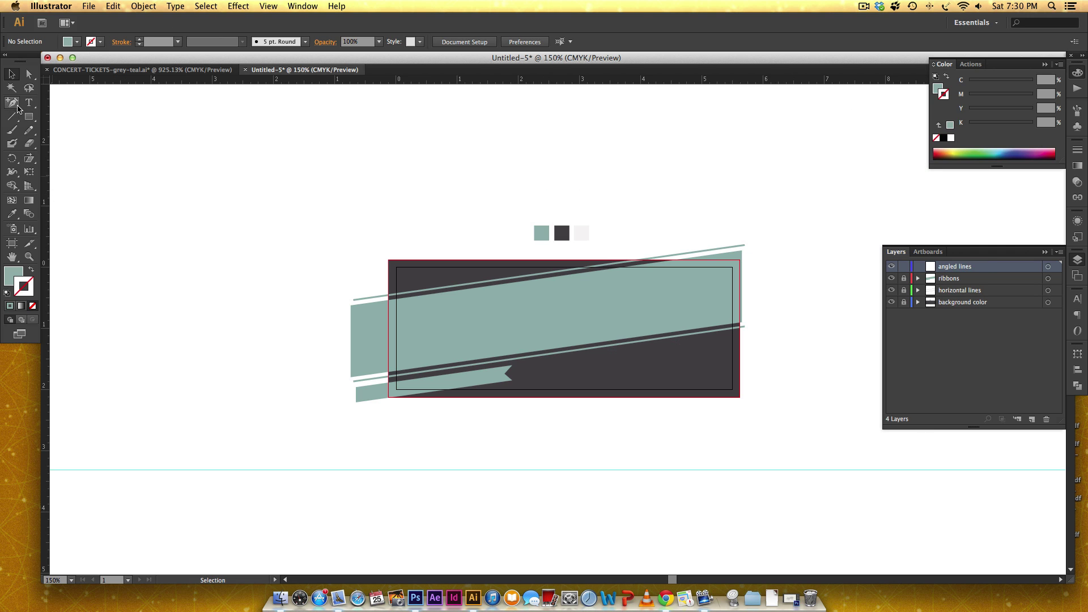
pyautogui.press('\\')
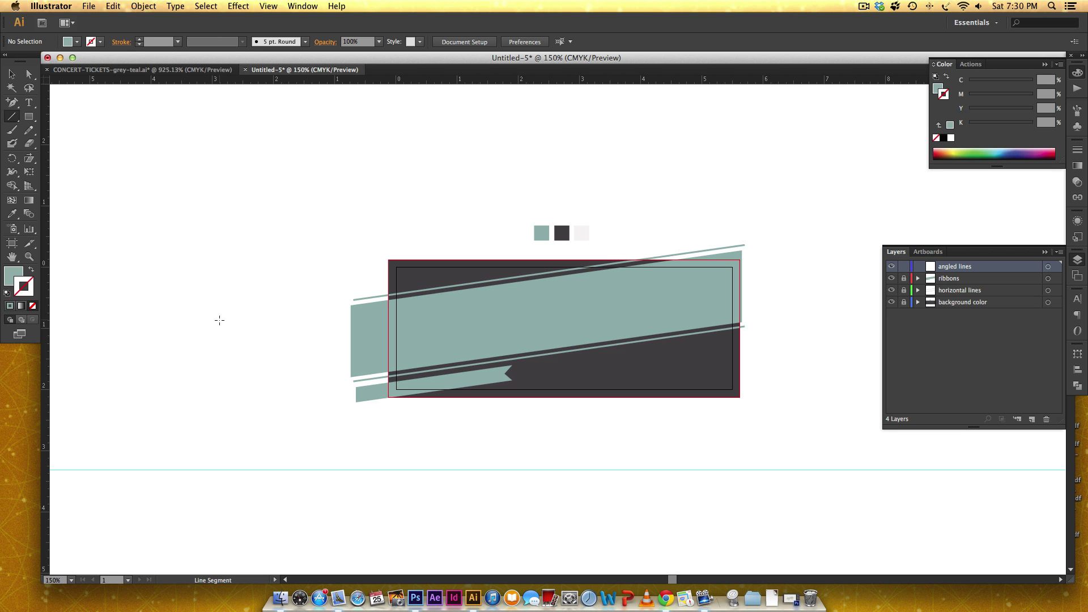
pyautogui.moveTo(184, 354); pyautogui.dragTo(549, 145)
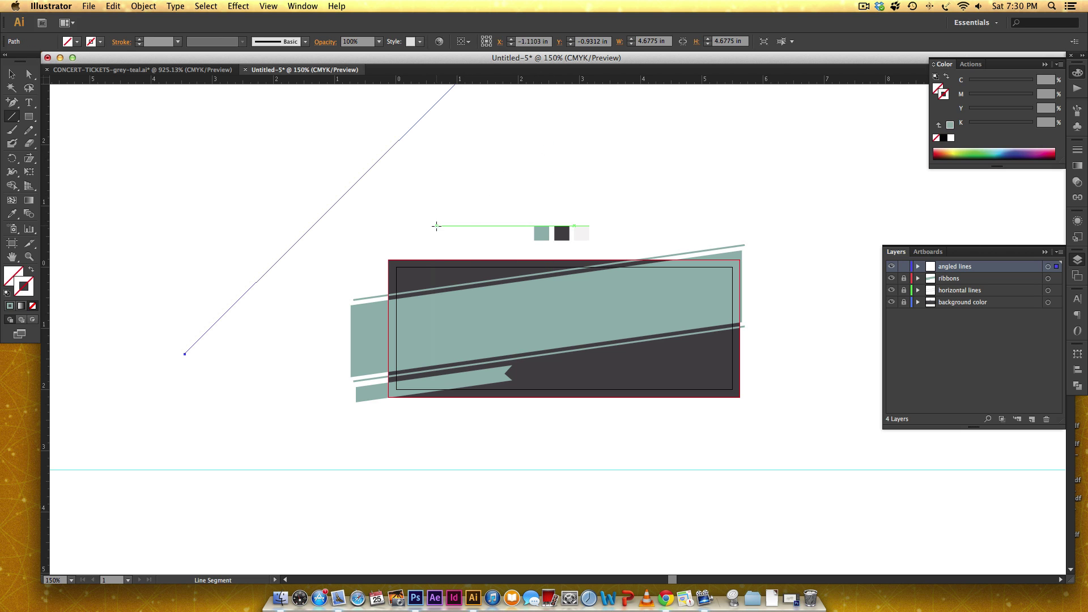
pyautogui.press('v')
pyautogui.moveTo(352, 188); pyautogui.dragTo(313, 260)
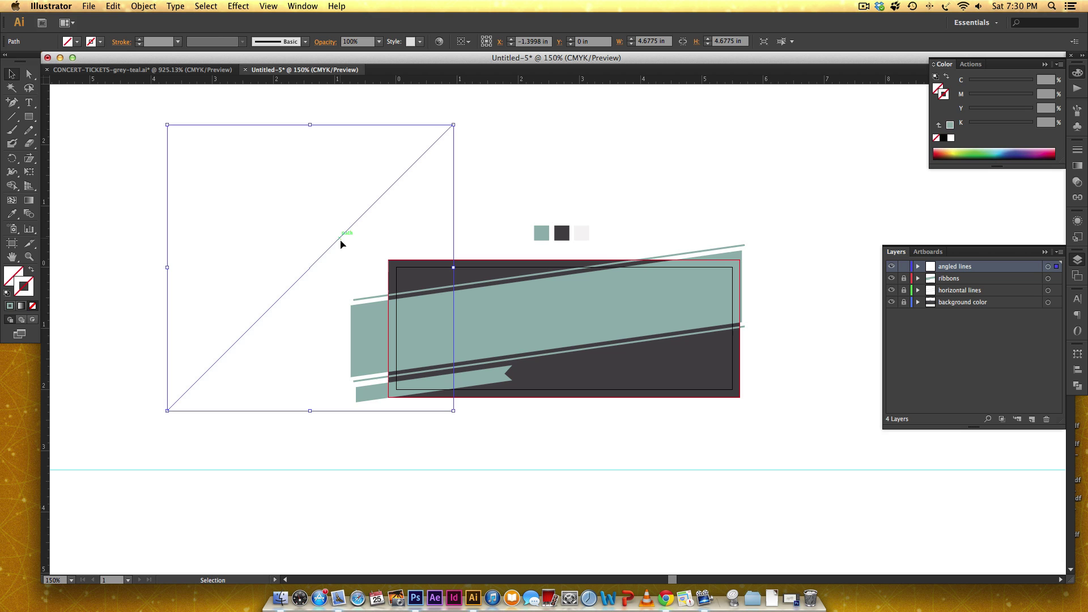
pyautogui.moveTo(343, 235); pyautogui.dragTo(737, 217)
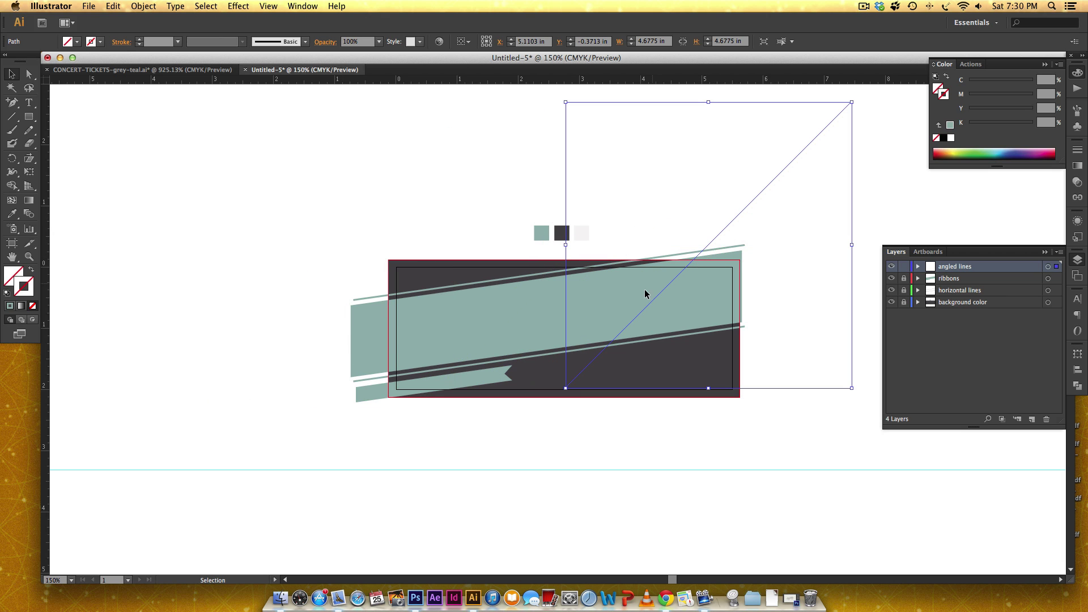
pyautogui.moveTo(611, 343); pyautogui.dragTo(619, 338)
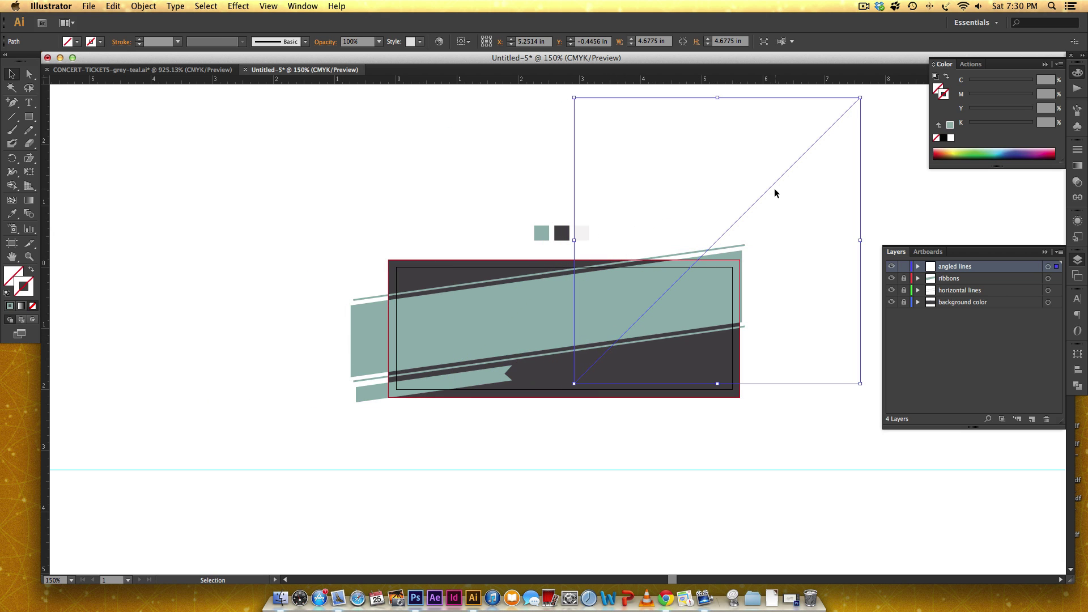
pyautogui.moveTo(774, 188); pyautogui.dragTo(373, 242)
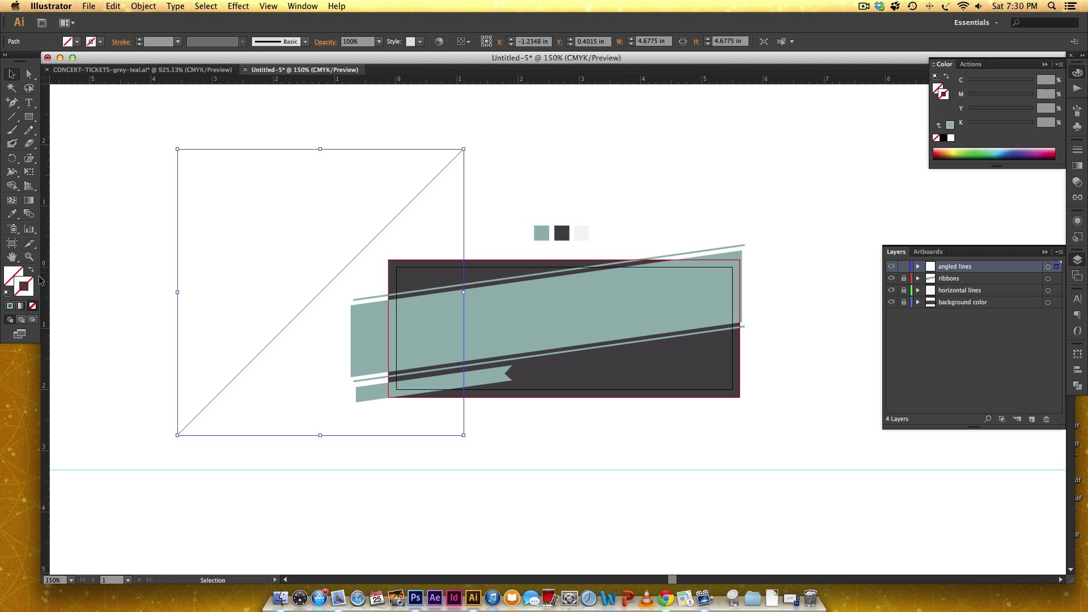
# Step: Apply the light grey swatch's colour to the diagonal line's stroke, leaving the fill empty
pyautogui.press('i')
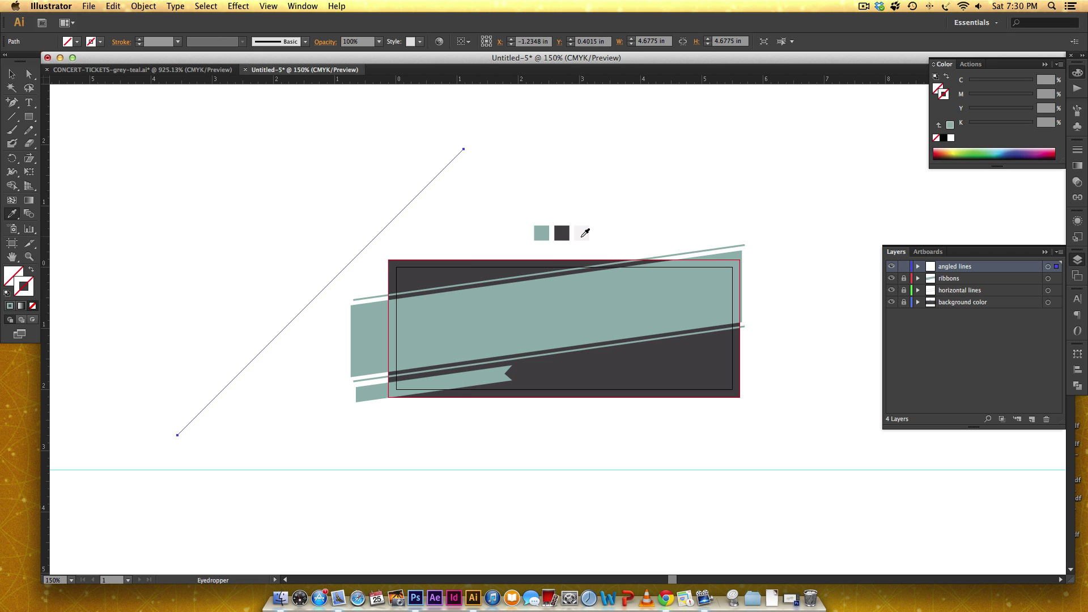
pyautogui.click(583, 236)
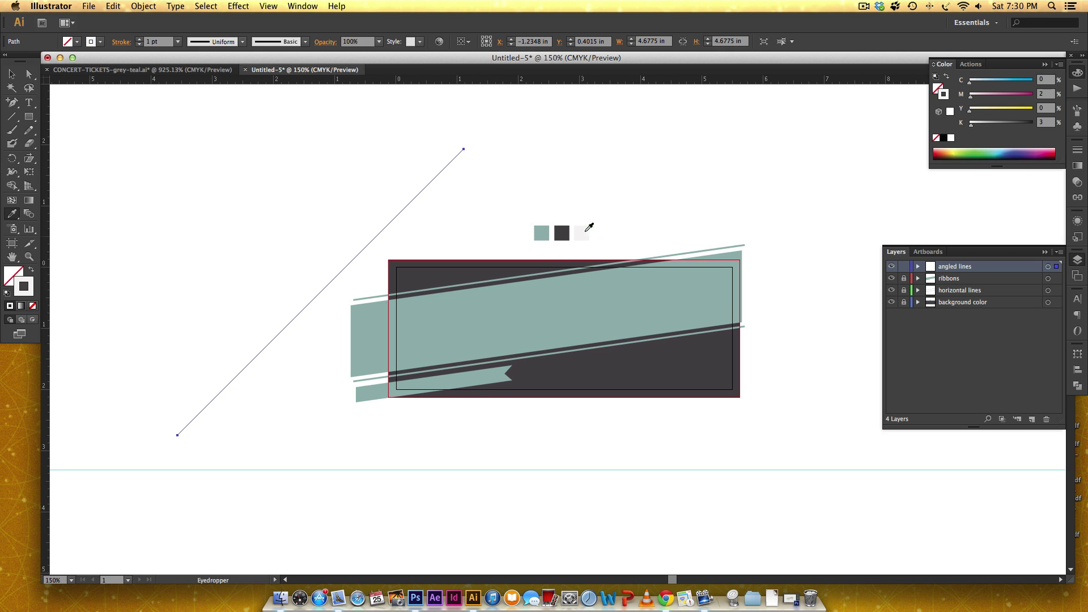
pyautogui.press('v')
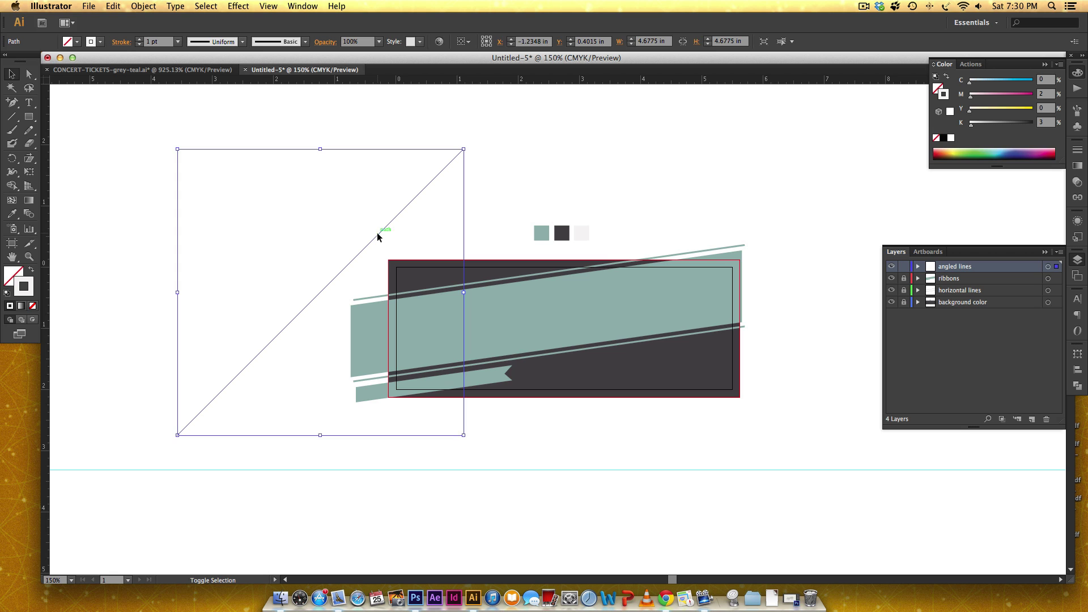
pyautogui.click(422, 239)
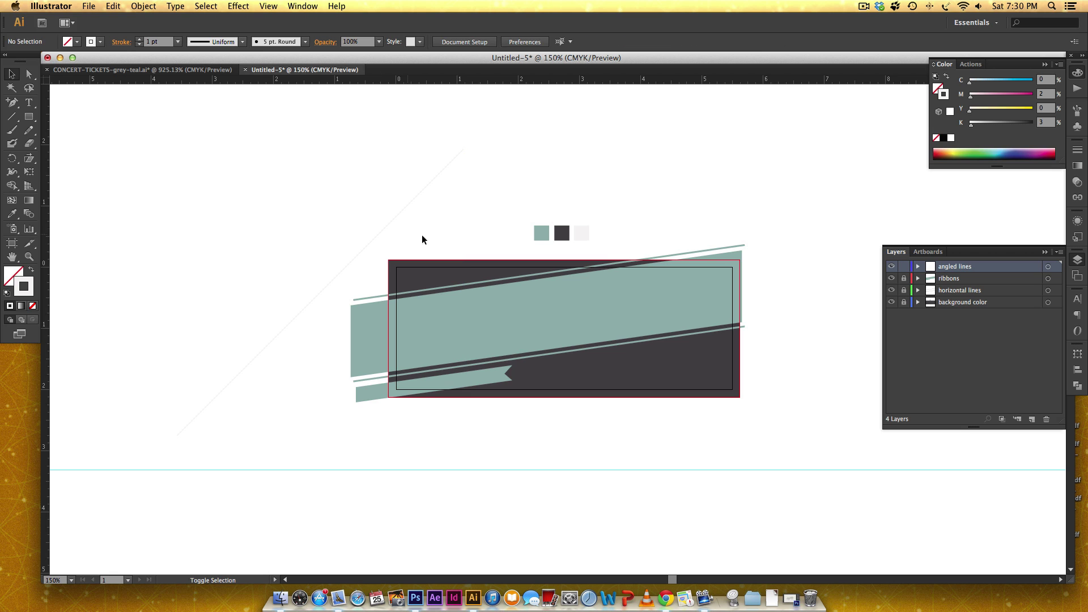
# Step: Duplicate the diagonal line straight across to the ticket's right side, at about 7.61 in on the X axis
pyautogui.click(390, 223)
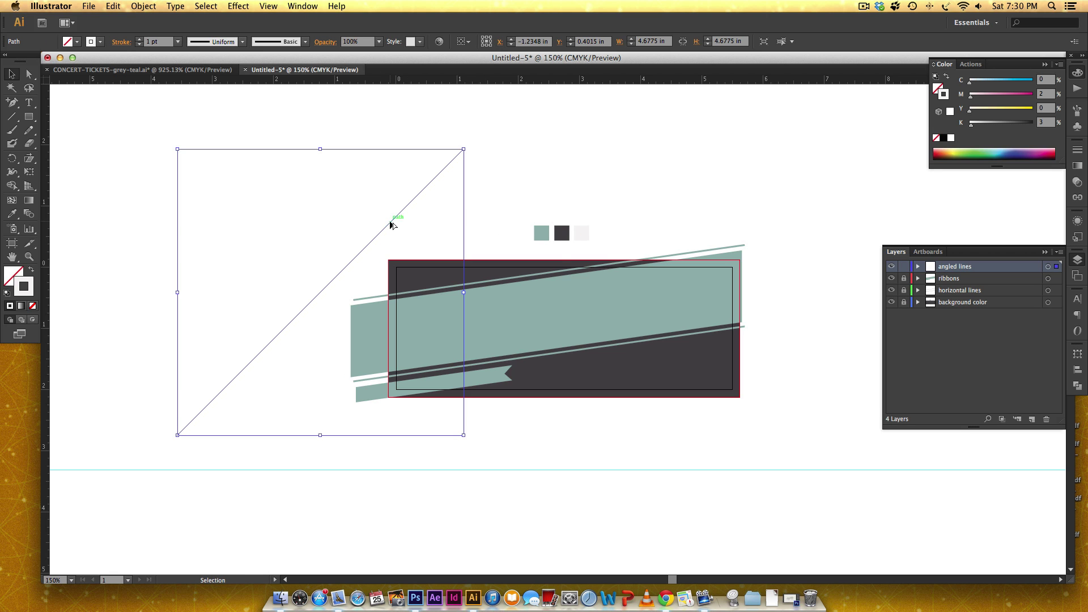
pyautogui.moveTo(391, 226); pyautogui.dragTo(951, 211)
pyautogui.hscroll(5, 787, 188)
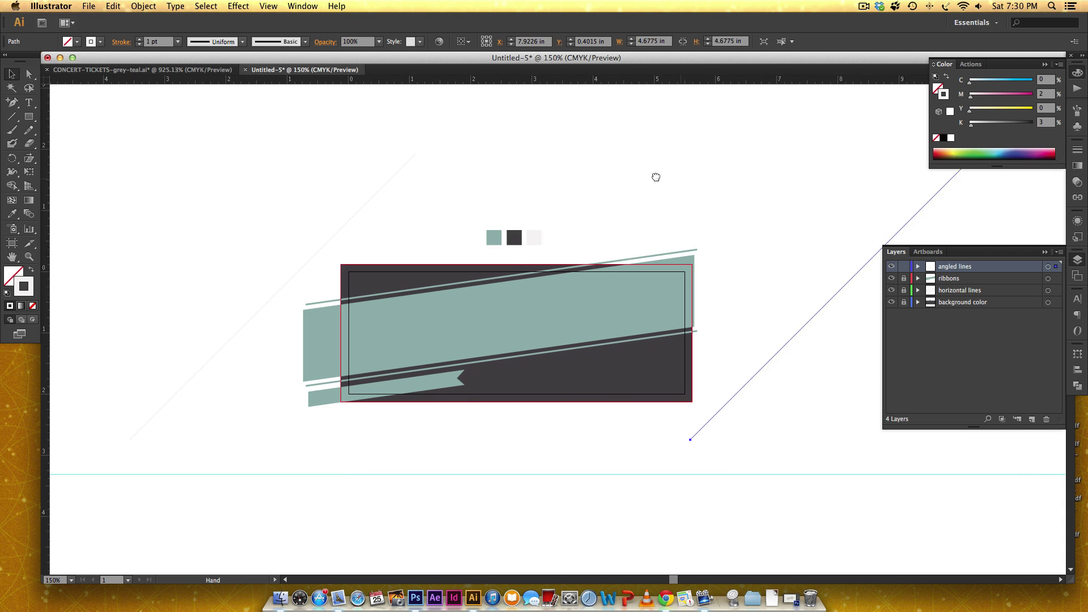
pyautogui.click(914, 190)
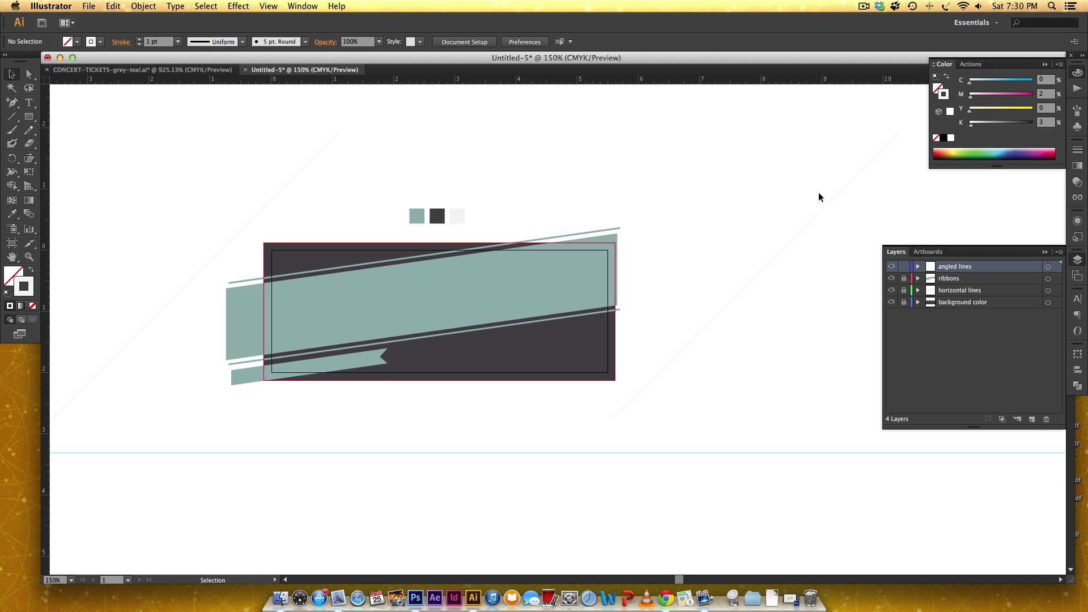
pyautogui.moveTo(838, 193); pyautogui.dragTo(818, 197)
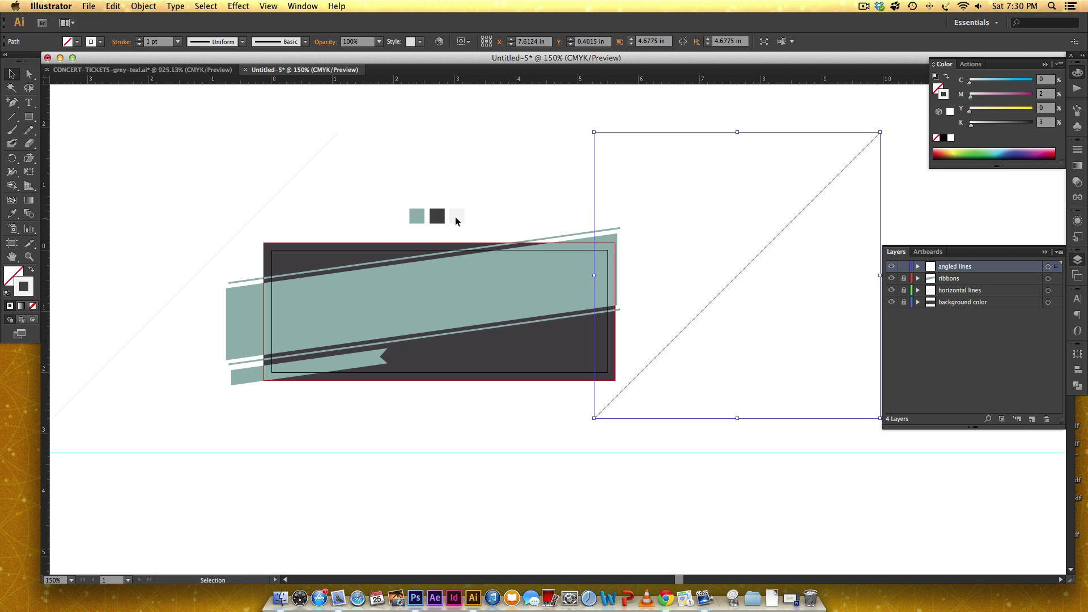
pyautogui.click(466, 154)
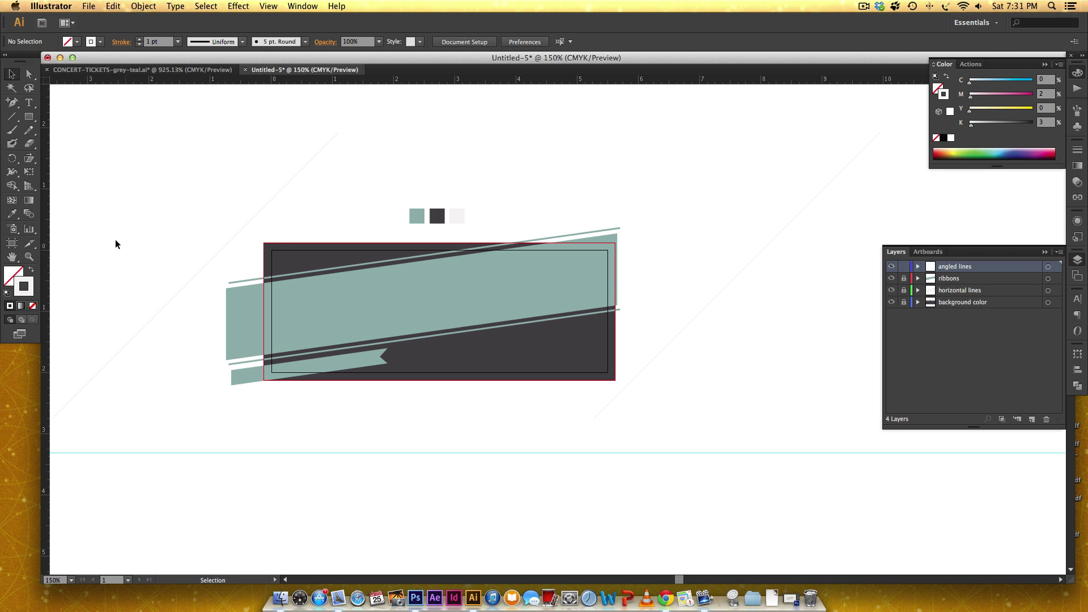
# Step: Blend the two diagonal lines across the ticket using Specified Steps spacing of 100
pyautogui.doubleClick(27, 215)
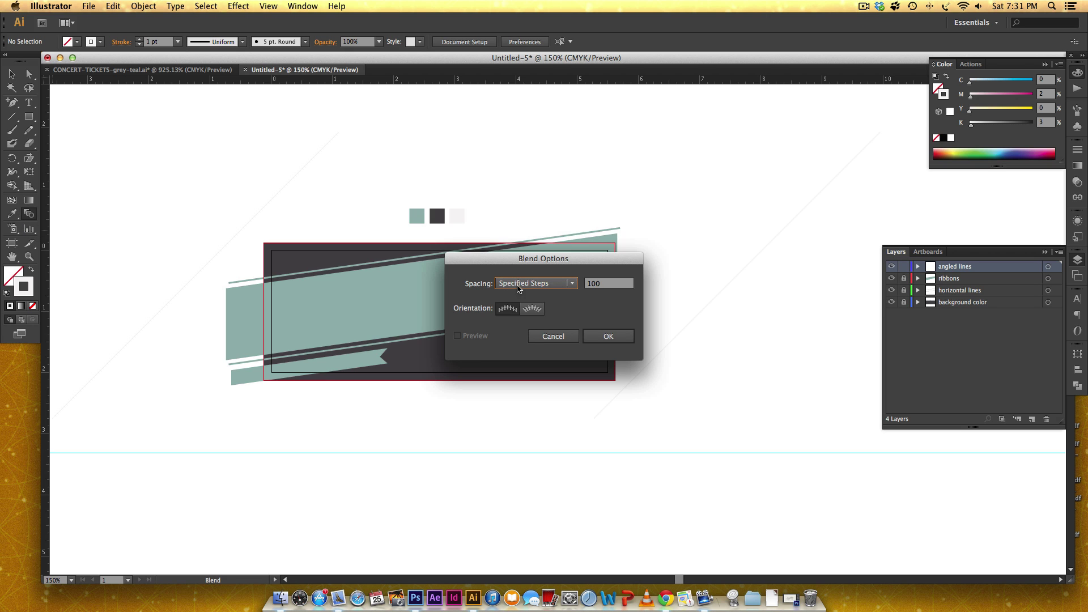
pyautogui.click(518, 284)
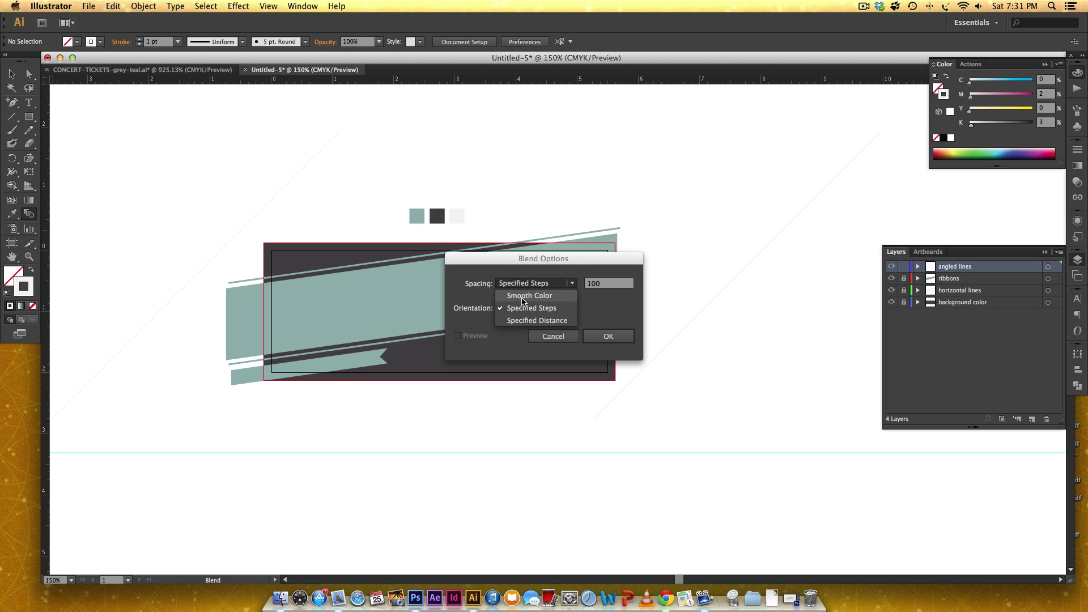
pyautogui.click(548, 311)
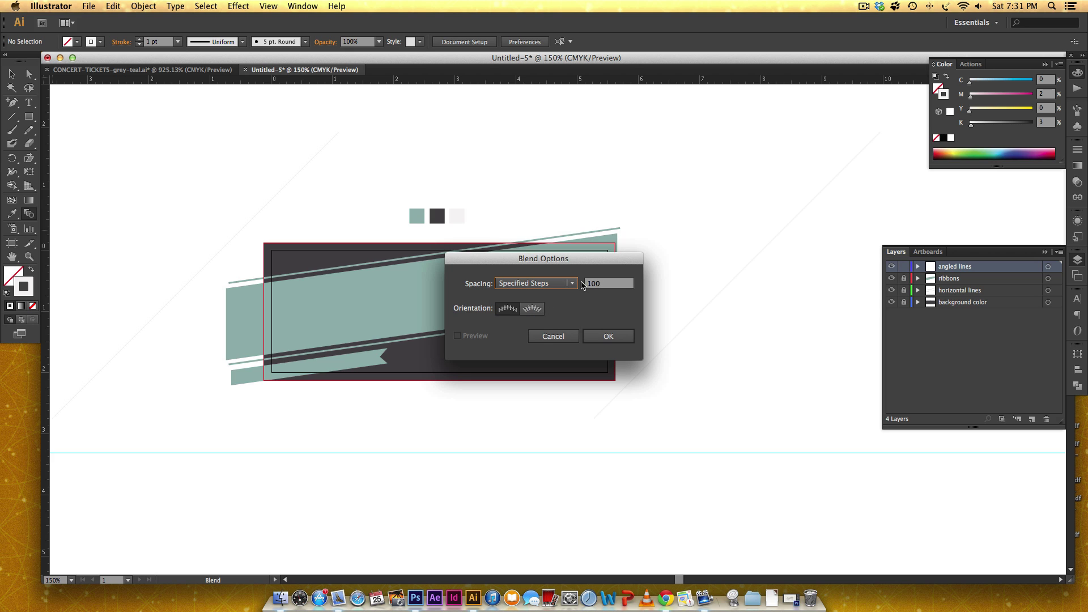
pyautogui.click(612, 338)
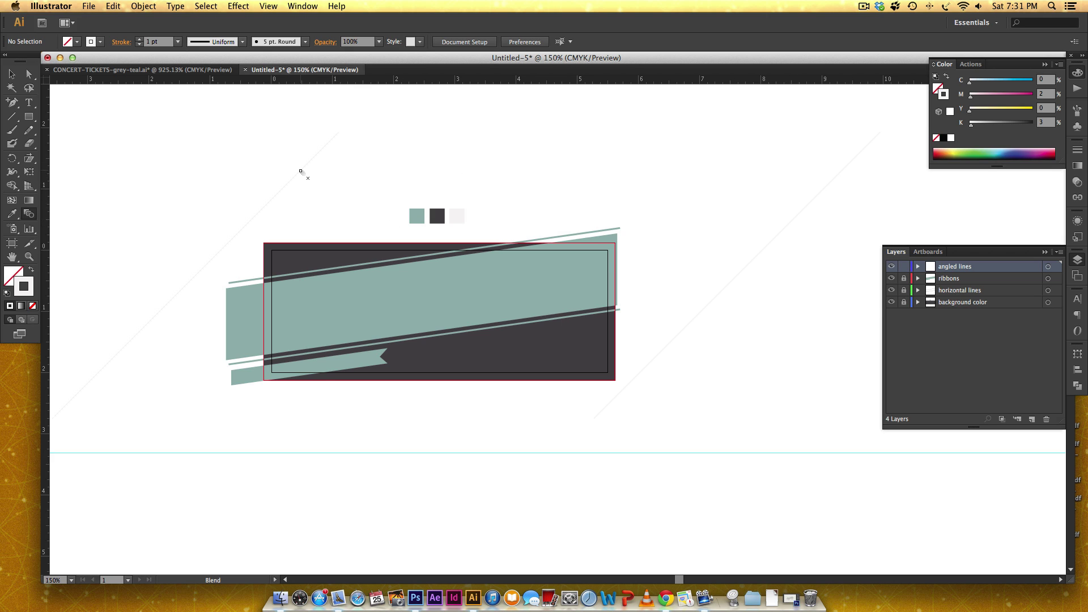
pyautogui.click(814, 199)
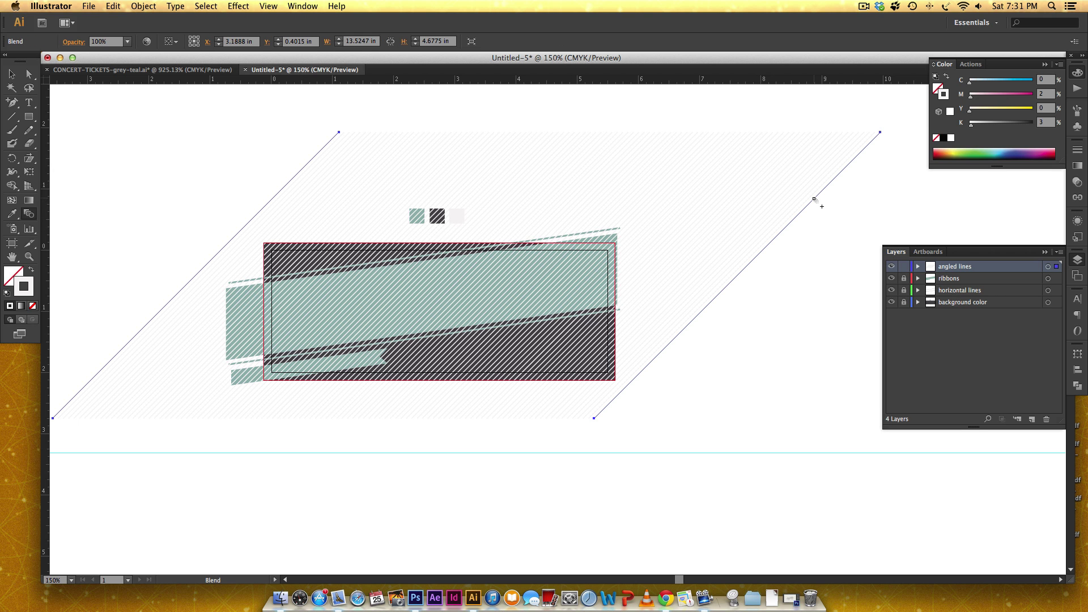
# Step: Move the blended diagonal lines down and left to about X 2.84 in, Y 0.75 in, and set their stroke weight to 1.5 pt
pyautogui.click(12, 73)
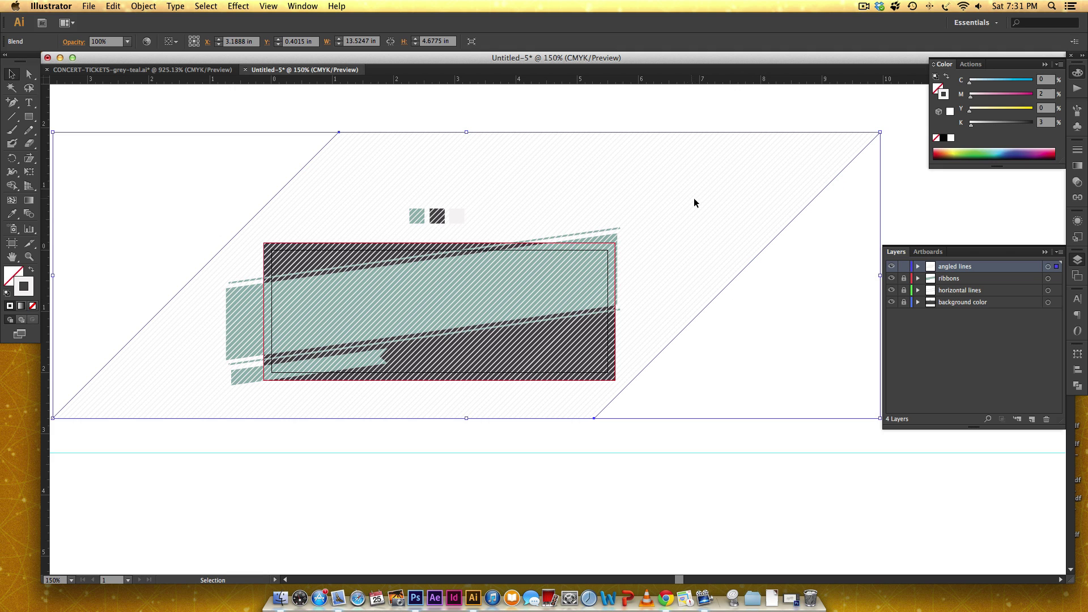
pyautogui.moveTo(755, 259); pyautogui.dragTo(733, 281)
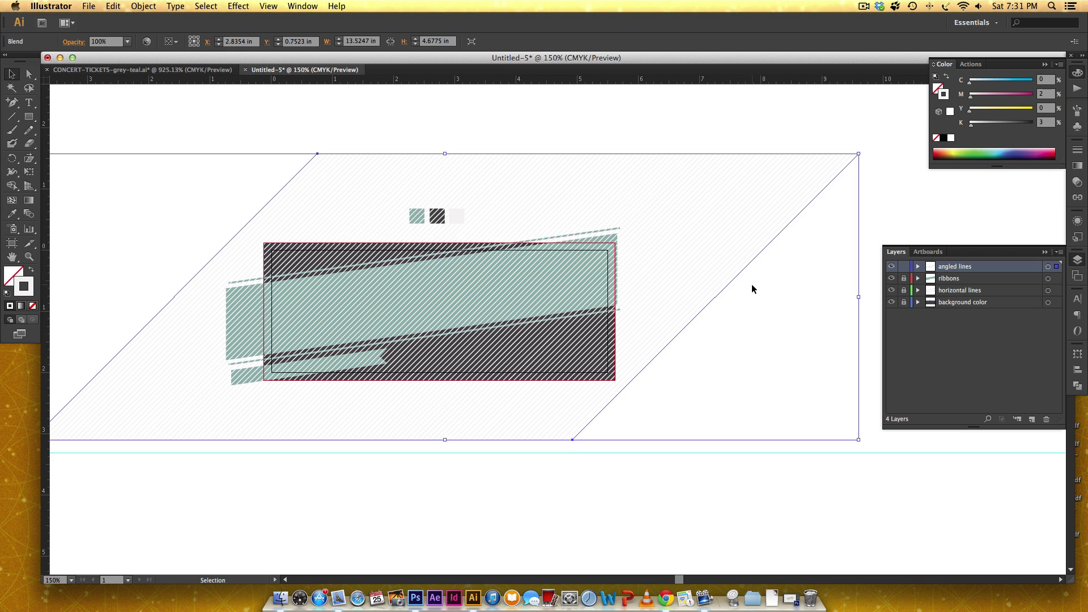
pyautogui.click(1075, 150)
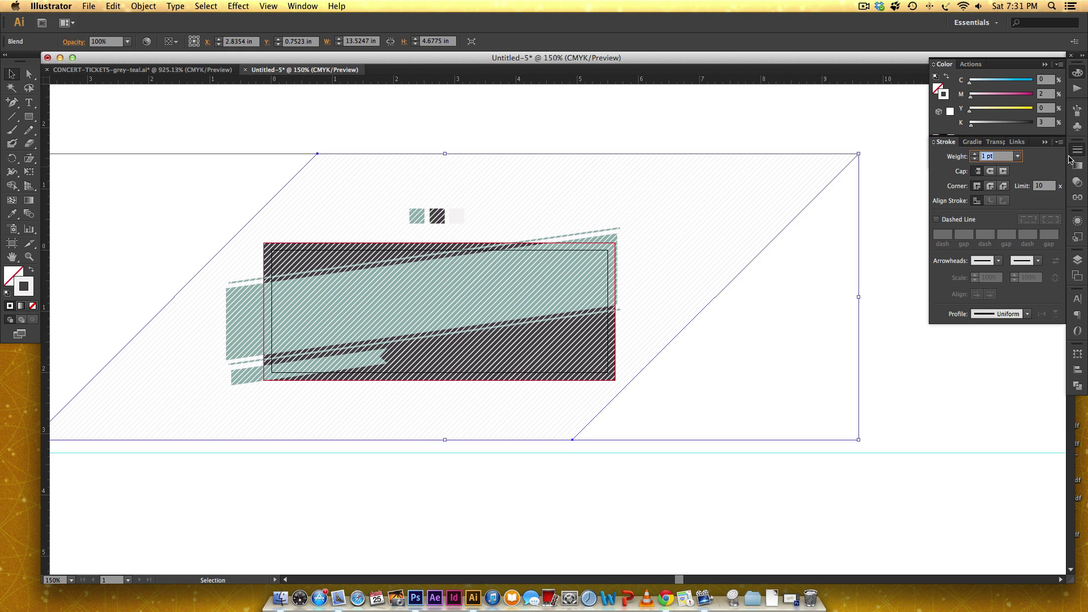
pyautogui.write('1.5')
pyautogui.press('Return')
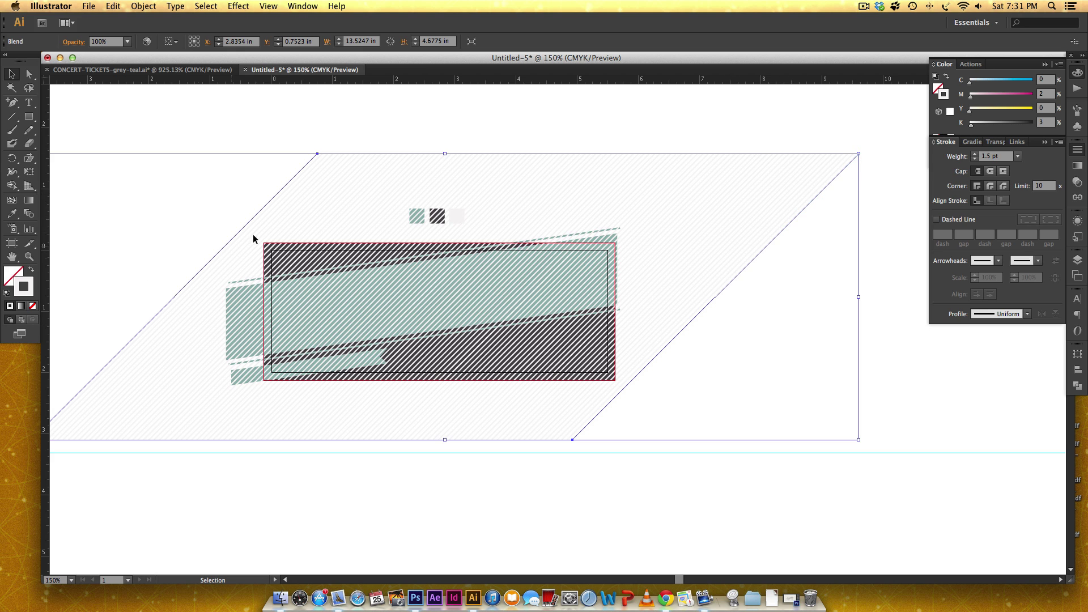
# Step: Expand the blend into individual lines, and expand the lines' strokes into filled shapes
pyautogui.click(146, 6)
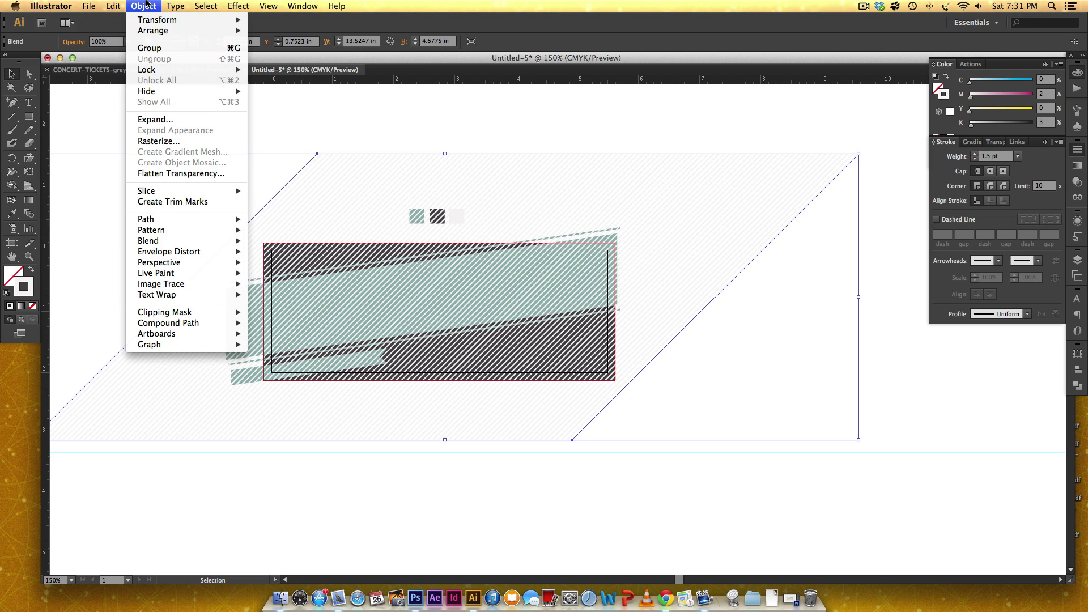
pyautogui.click(154, 120)
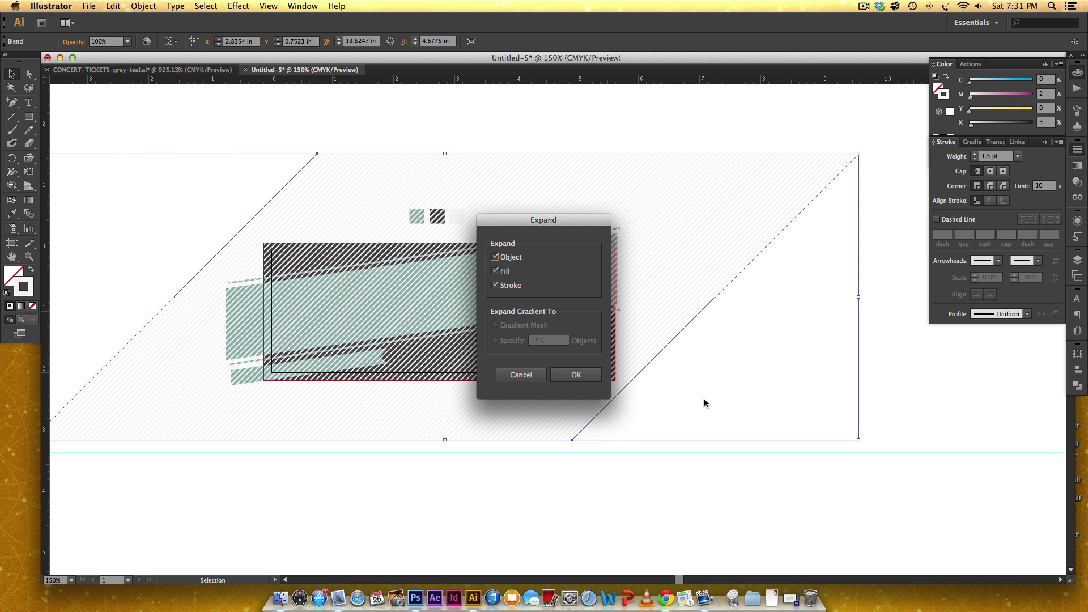
pyautogui.click(564, 375)
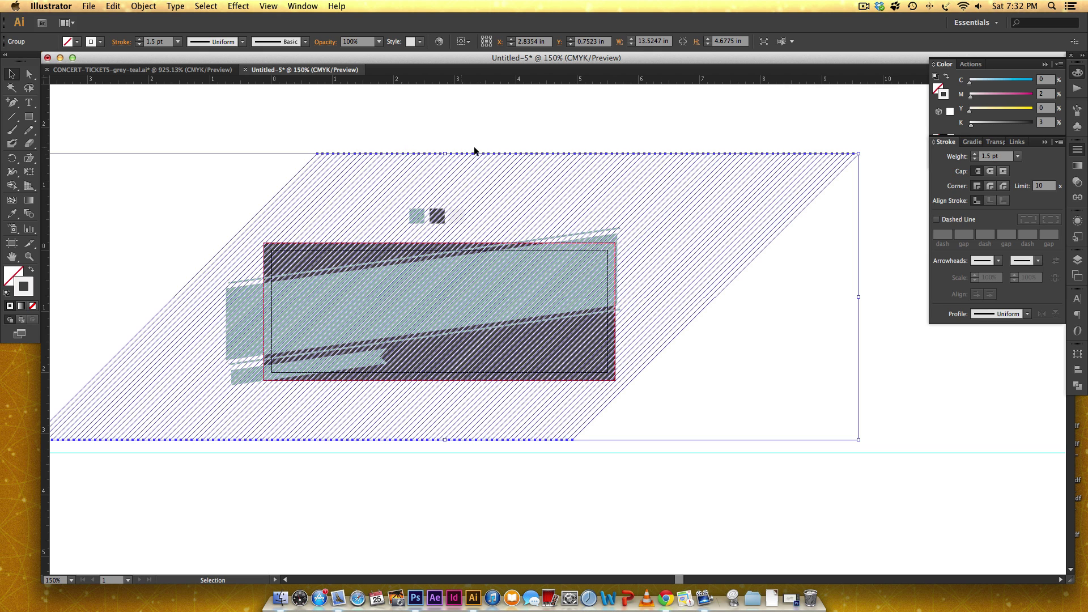
pyautogui.click(143, 5)
pyautogui.click(178, 122)
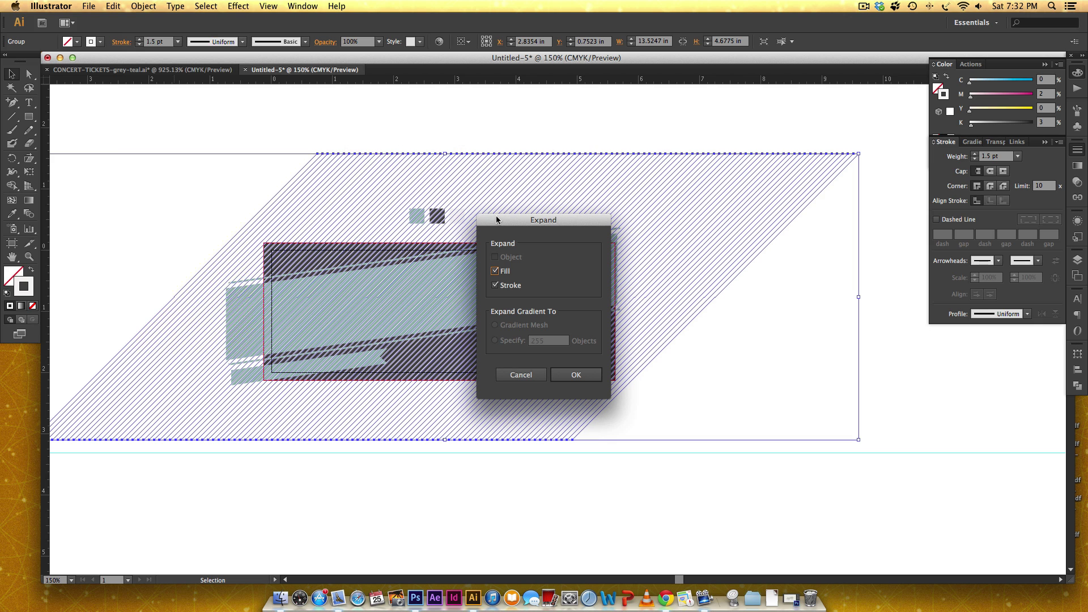
pyautogui.click(576, 375)
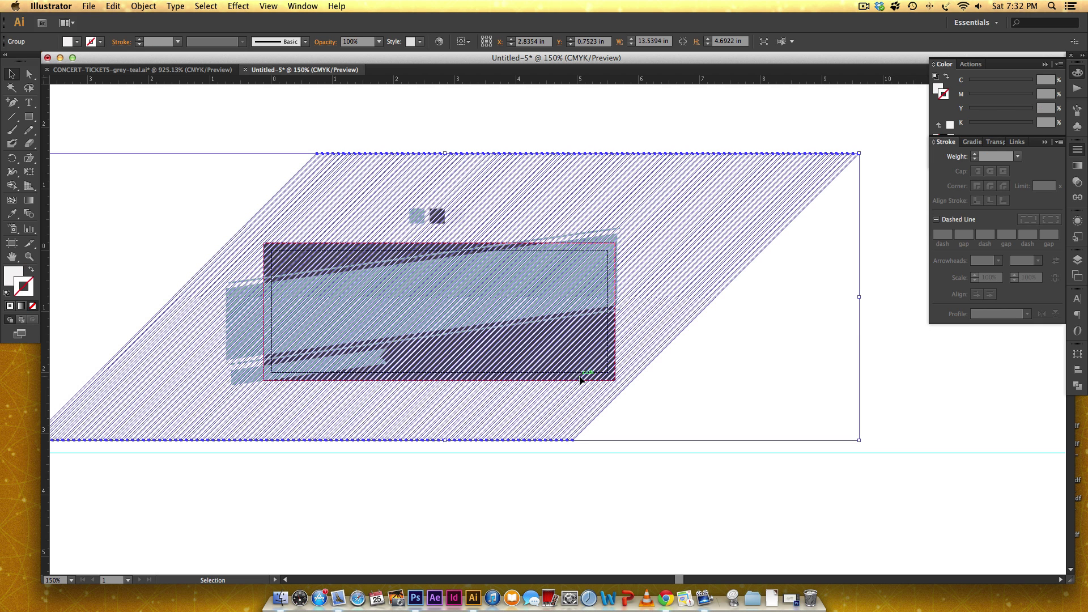
pyautogui.click(881, 255)
pyautogui.click(429, 164)
pyautogui.click(813, 530)
# Step: Shift the expanded diagonal stripes about 0.15 in down and 0.06 in left over the ticket
pyautogui.press('super+equal')
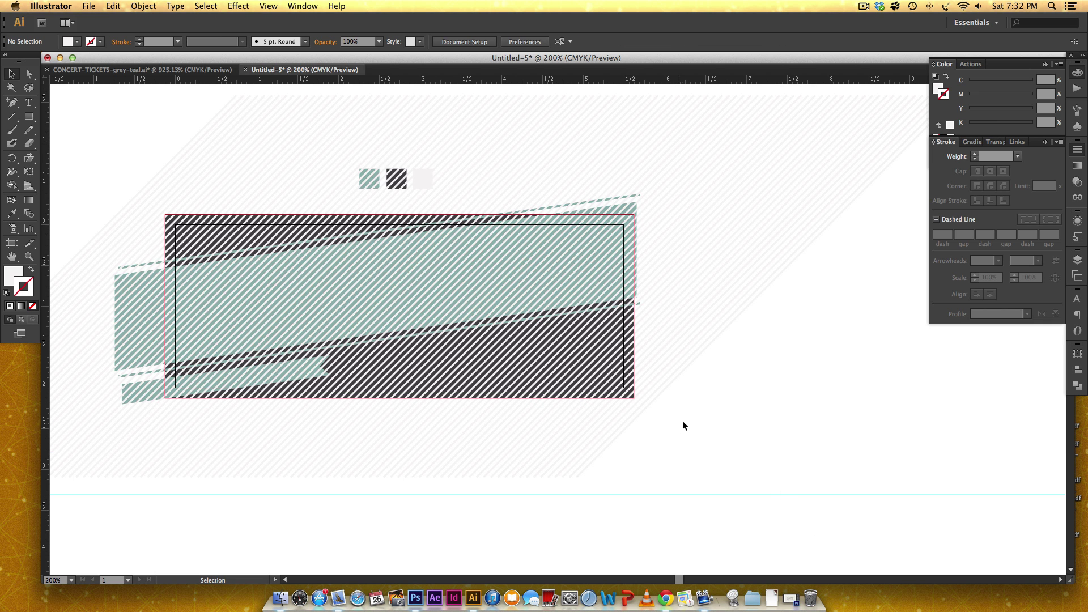
pyautogui.hscroll(-3, 496, 140)
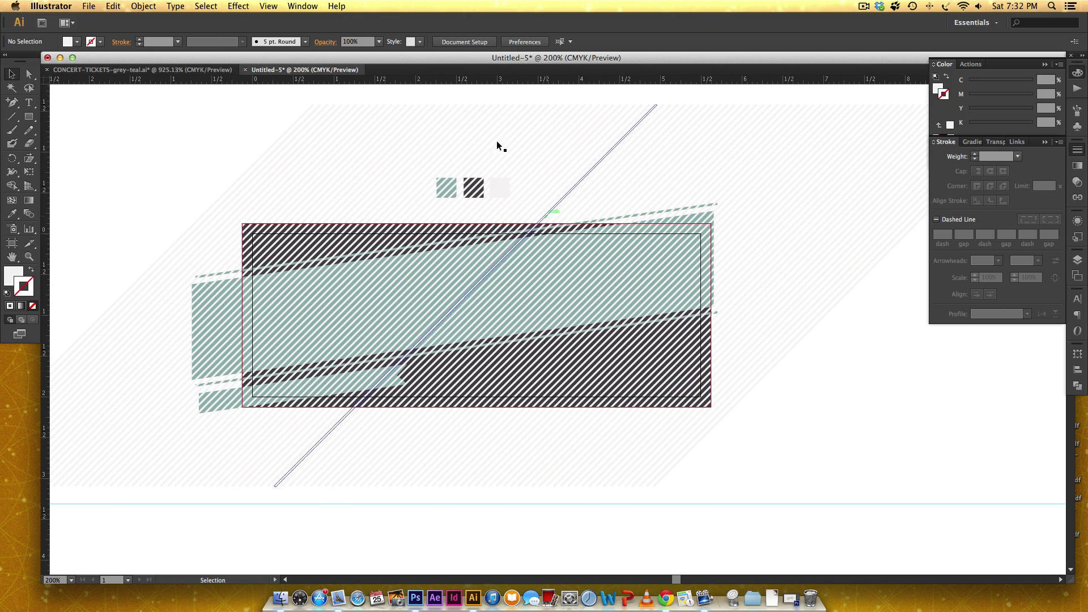
pyautogui.click(521, 139)
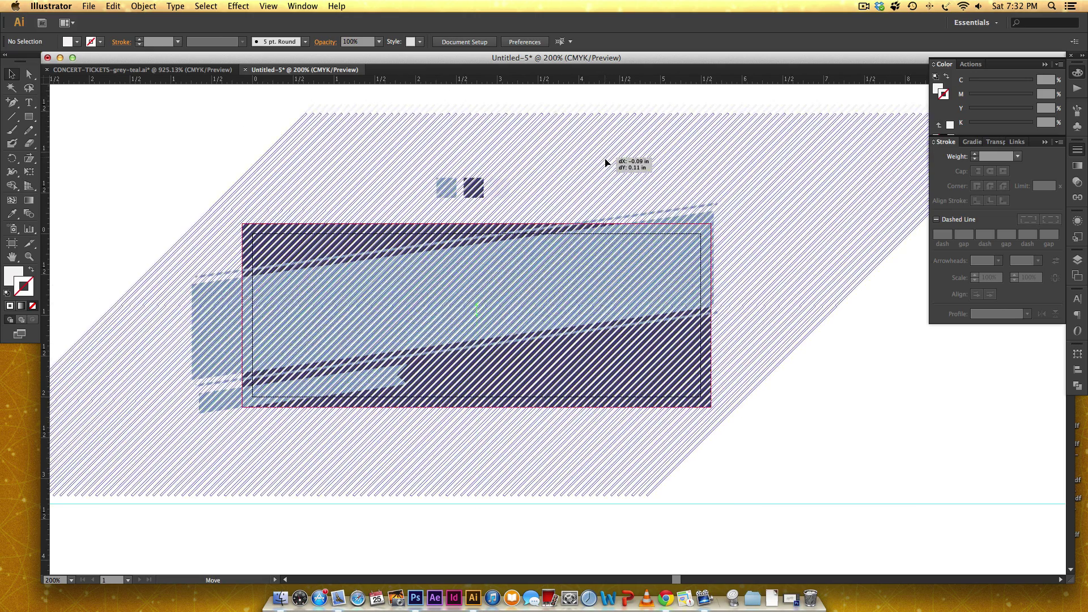
pyautogui.hotkey('shift', 'Down')
pyautogui.click(993, 511)
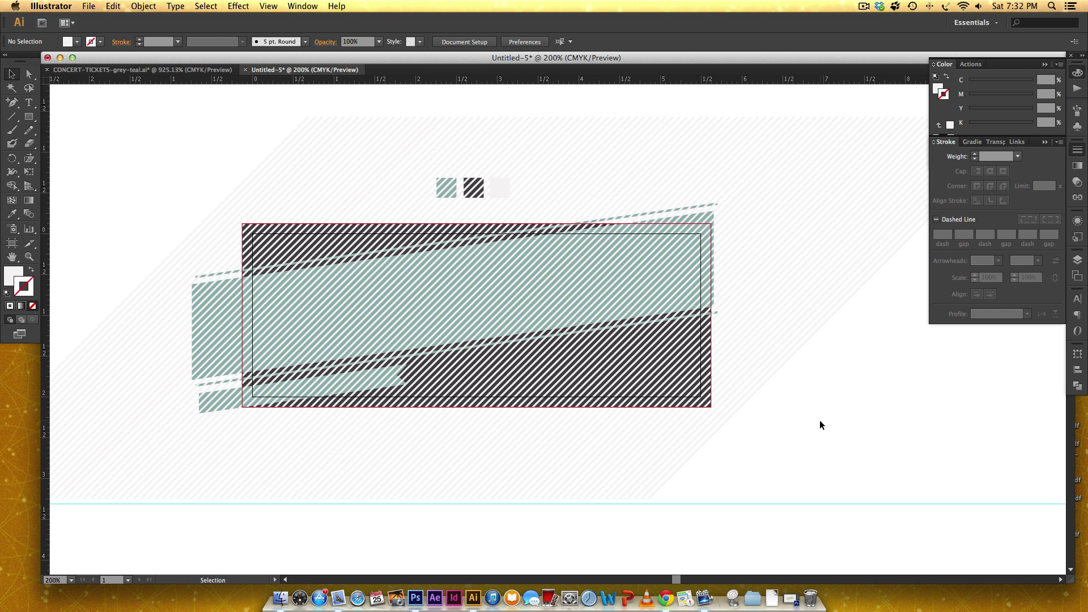
# Step: Draw a rectangle about 5.74 by 2.25 in over the ticket's bleed area and use it as a clipping mask for the diagonal stripes
pyautogui.press('m')
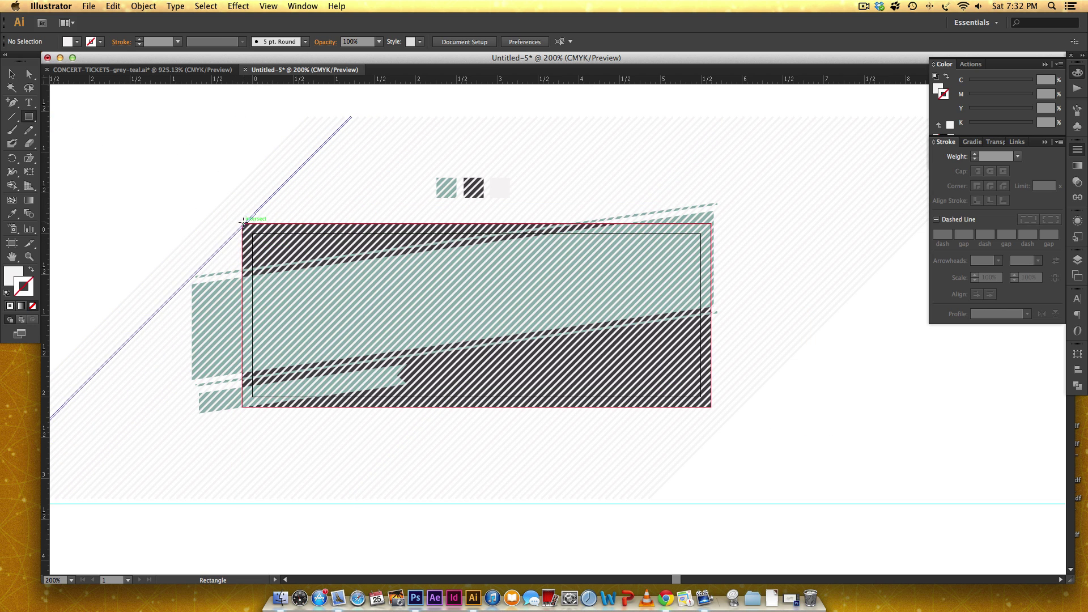
pyautogui.moveTo(243, 224); pyautogui.dragTo(711, 407)
pyautogui.press('v')
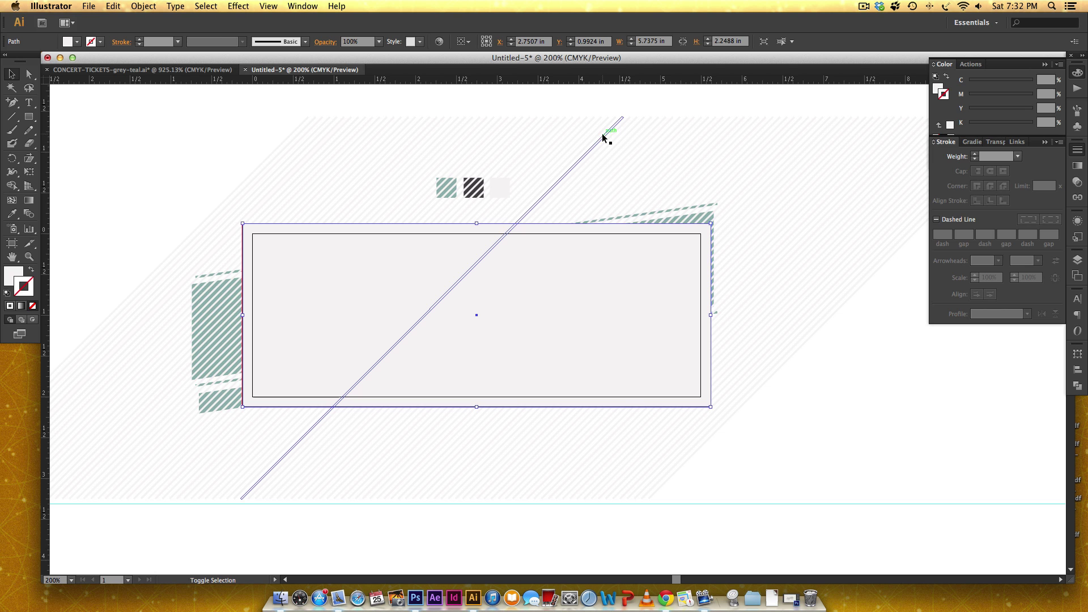
pyautogui.keyDown('shift'); pyautogui.click(602, 133); pyautogui.keyUp('shift')
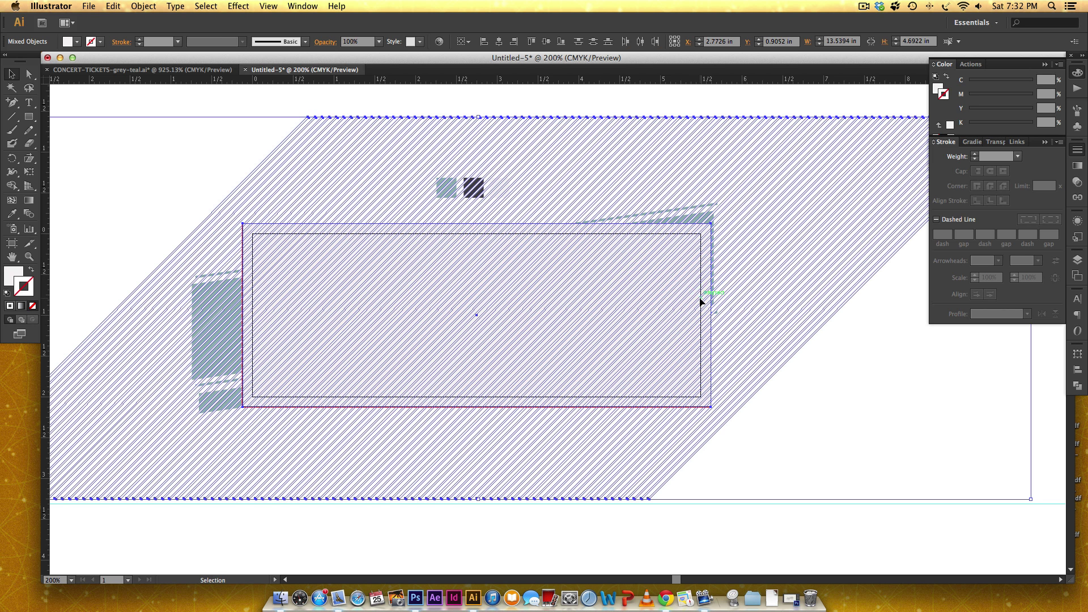
pyautogui.rightClick(725, 210)
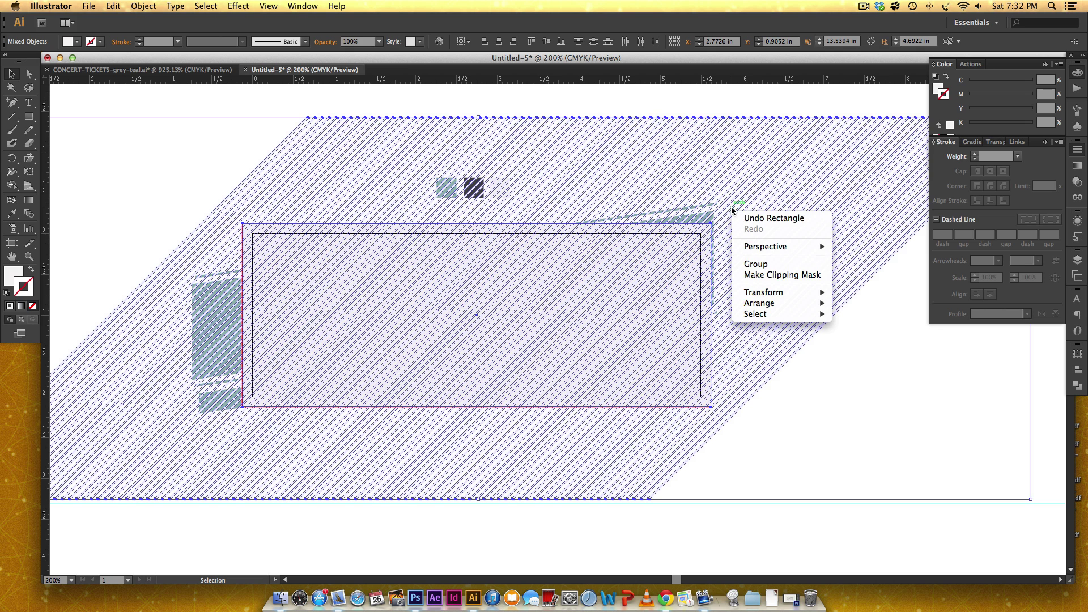
pyautogui.click(767, 276)
pyautogui.click(778, 317)
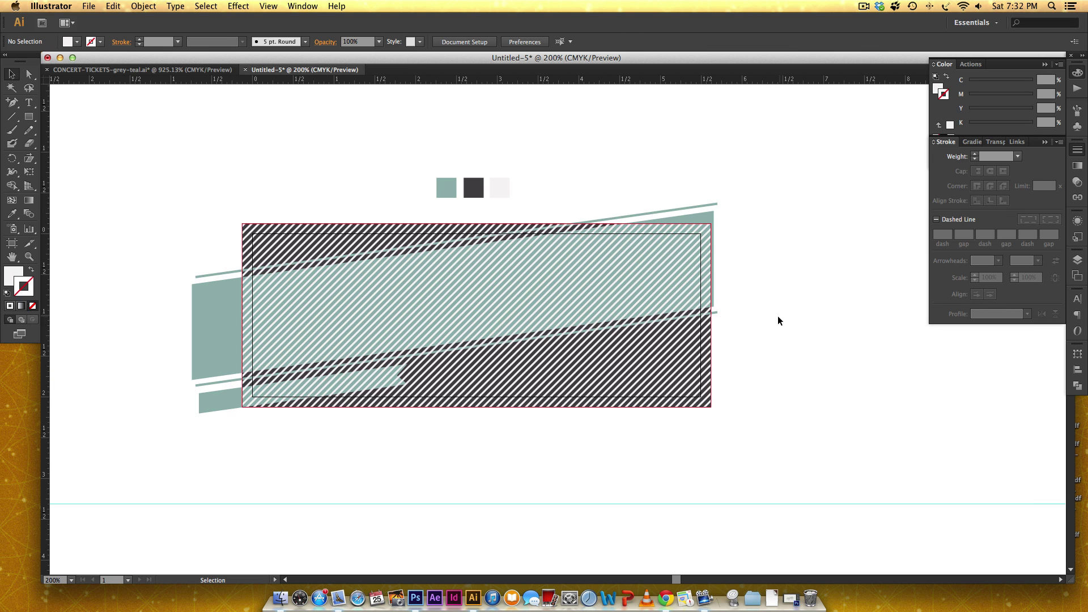
# Step: Try releasing the diagonal stripes' clipping mask, and undo the release
pyautogui.press('super+v')
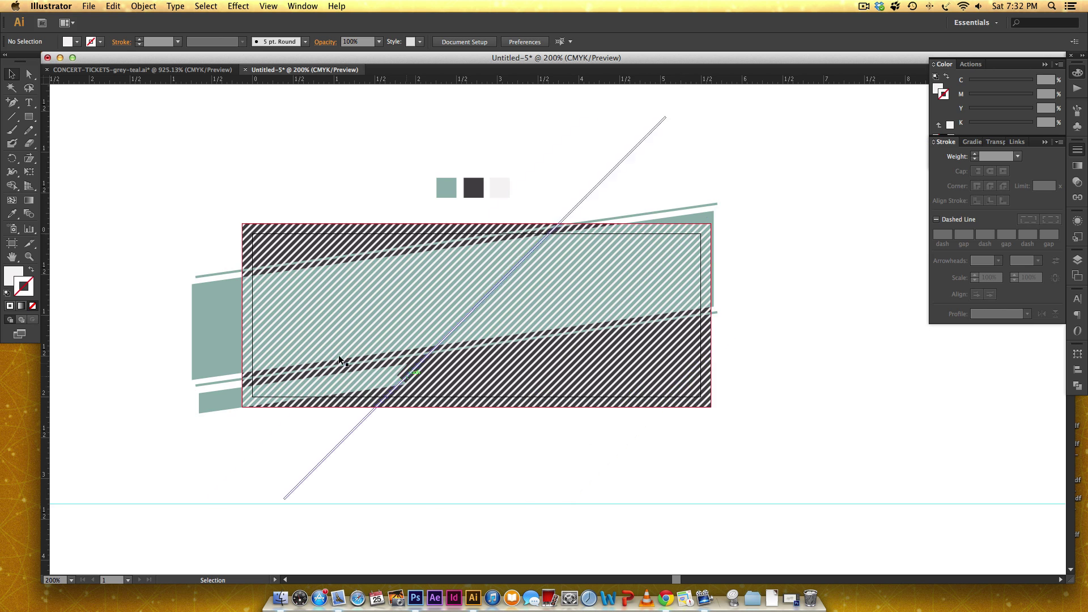
pyautogui.moveTo(508, 273); pyautogui.dragTo(671, 367)
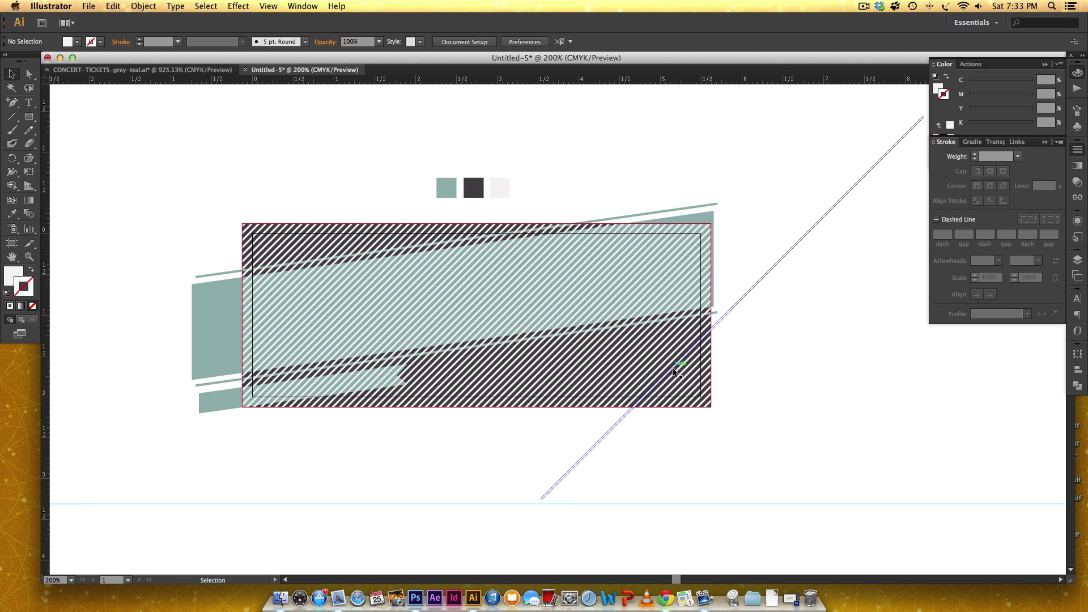
pyautogui.rightClick(672, 367)
pyautogui.click(642, 356)
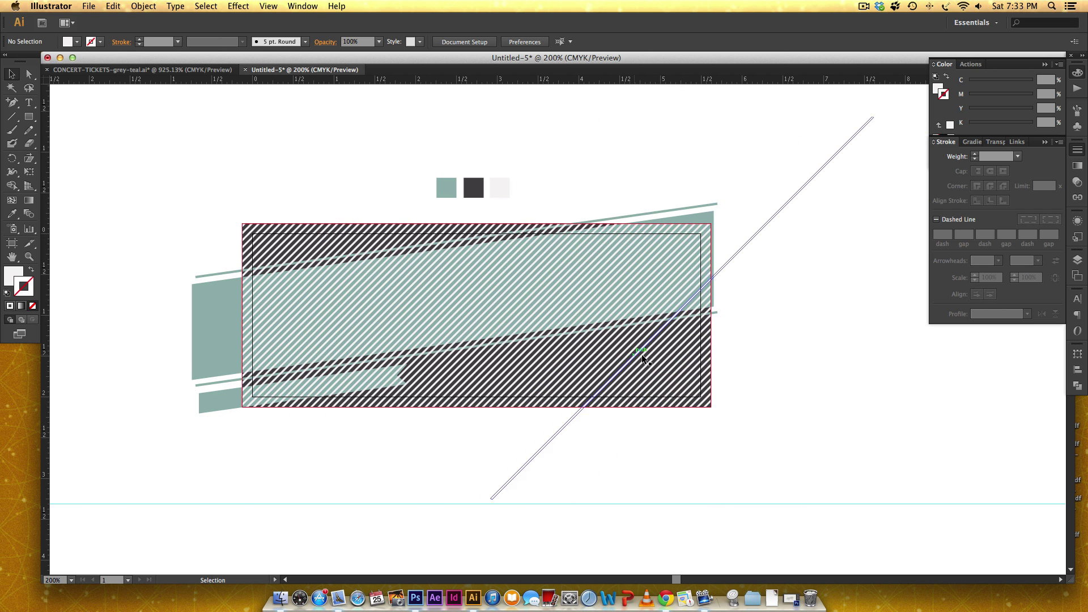
pyautogui.click(656, 356)
pyautogui.rightClick(682, 365)
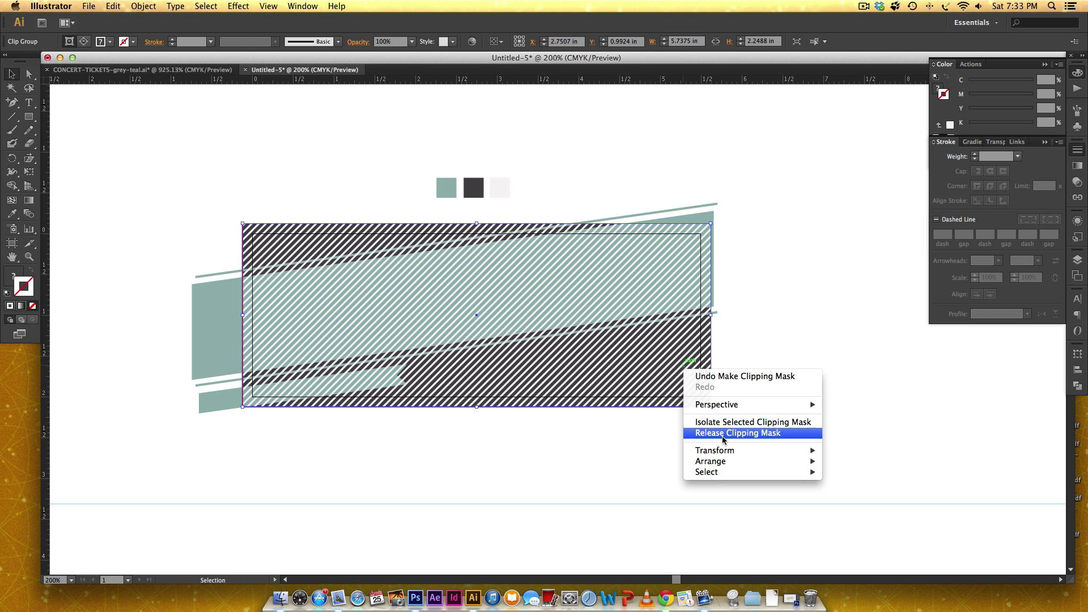
pyautogui.click(723, 434)
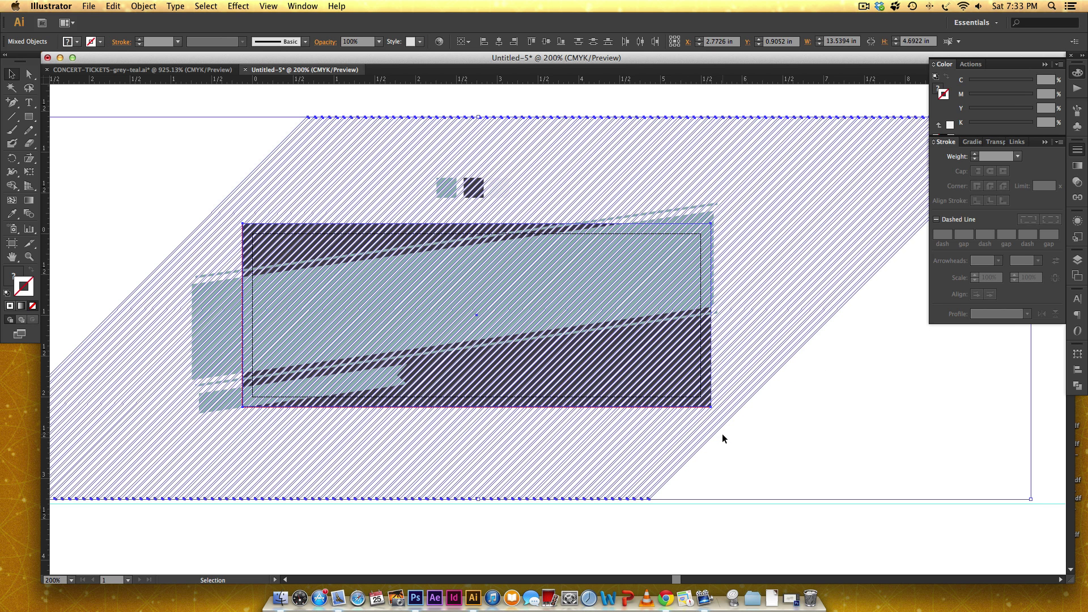
pyautogui.press('super+z')
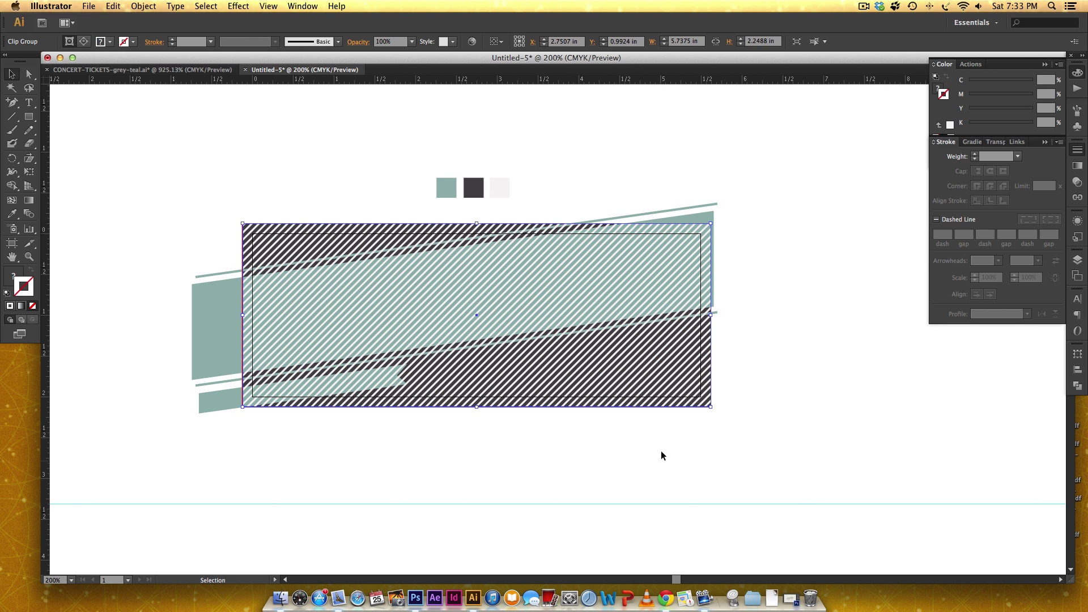
# Step: Move the angled lines layer directly above the background color layer and set the stripes to Soft Light at 10% opacity
pyautogui.click(1077, 259)
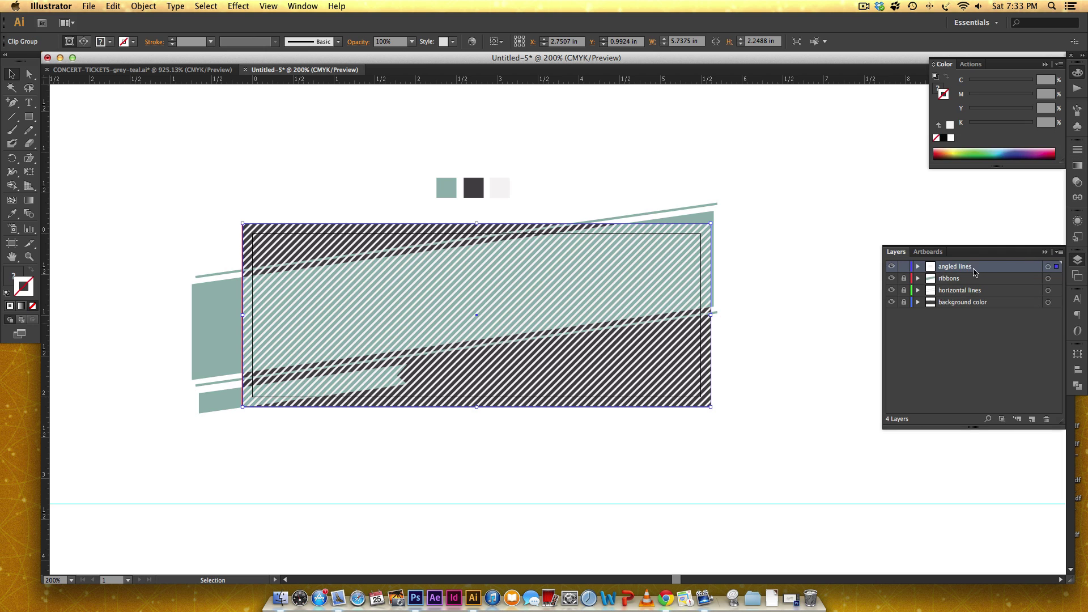
pyautogui.moveTo(976, 269); pyautogui.dragTo(970, 299)
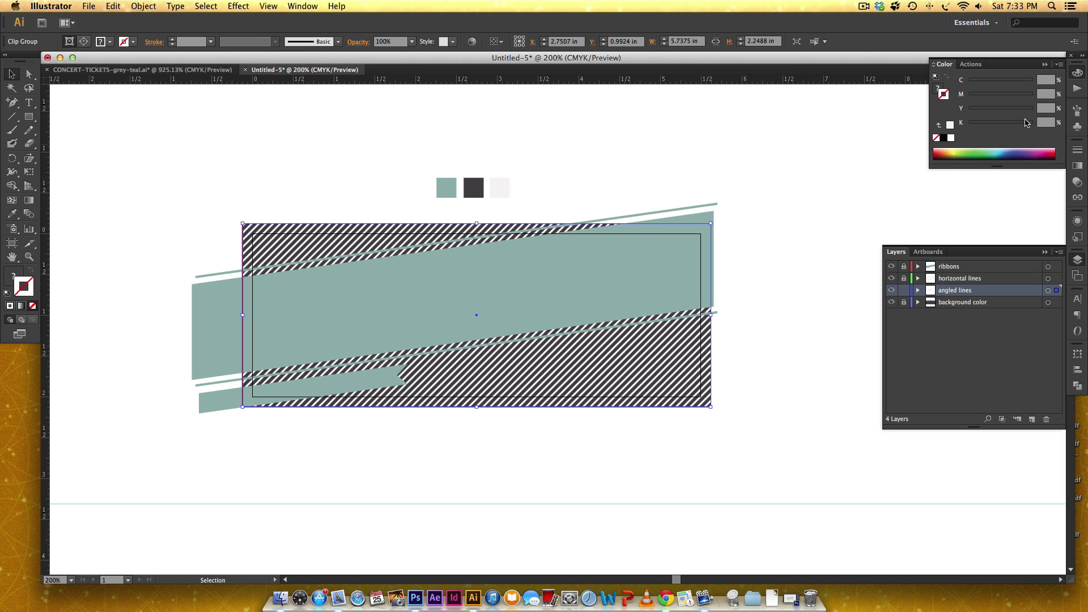
pyautogui.click(1077, 181)
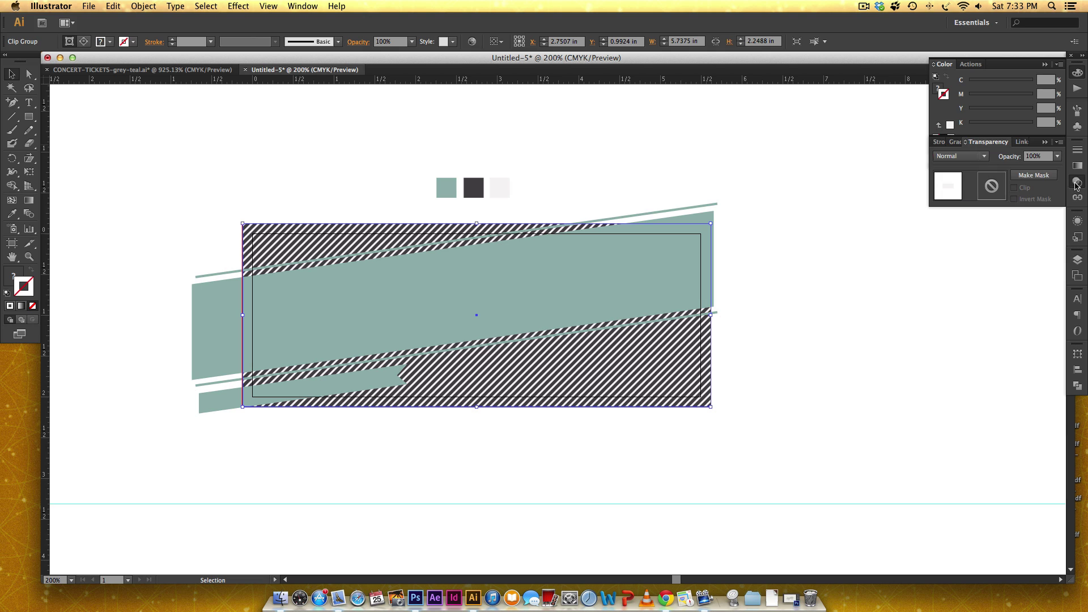
pyautogui.click(968, 157)
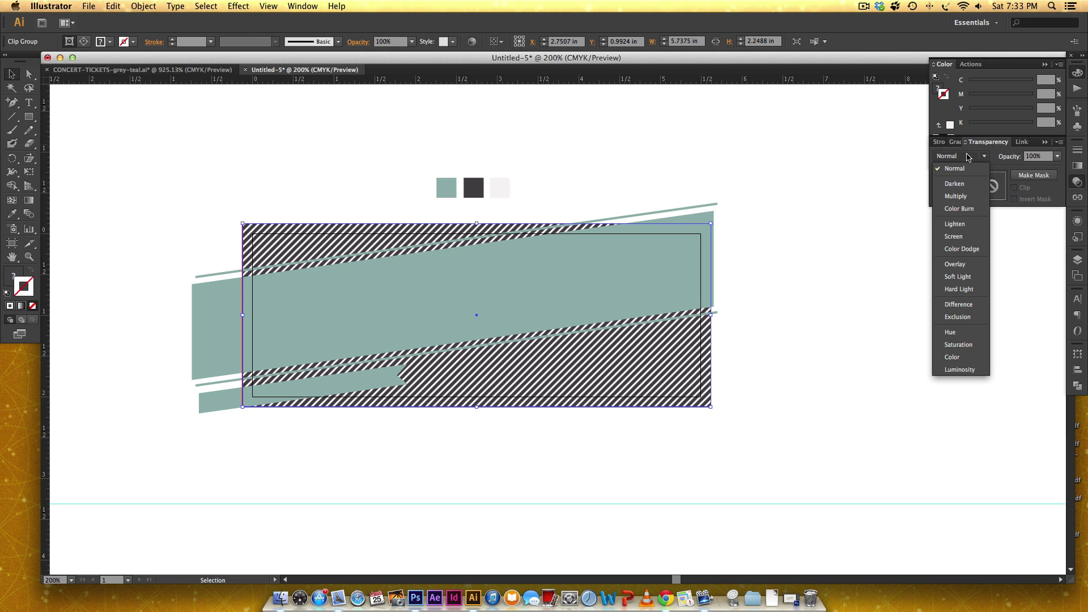
pyautogui.click(957, 276)
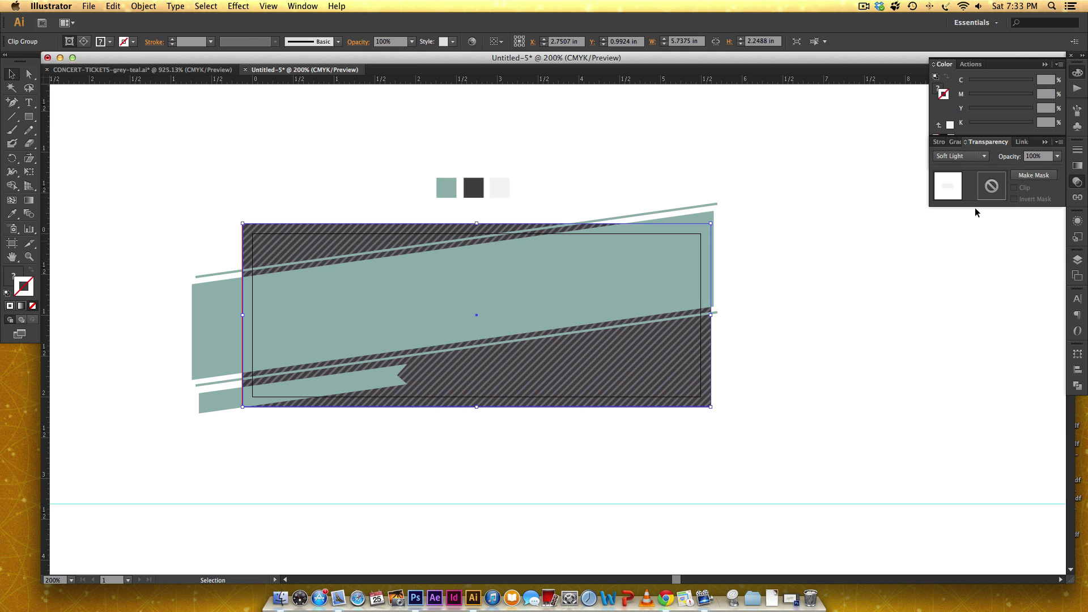
pyautogui.click(1033, 158)
pyautogui.write('10')
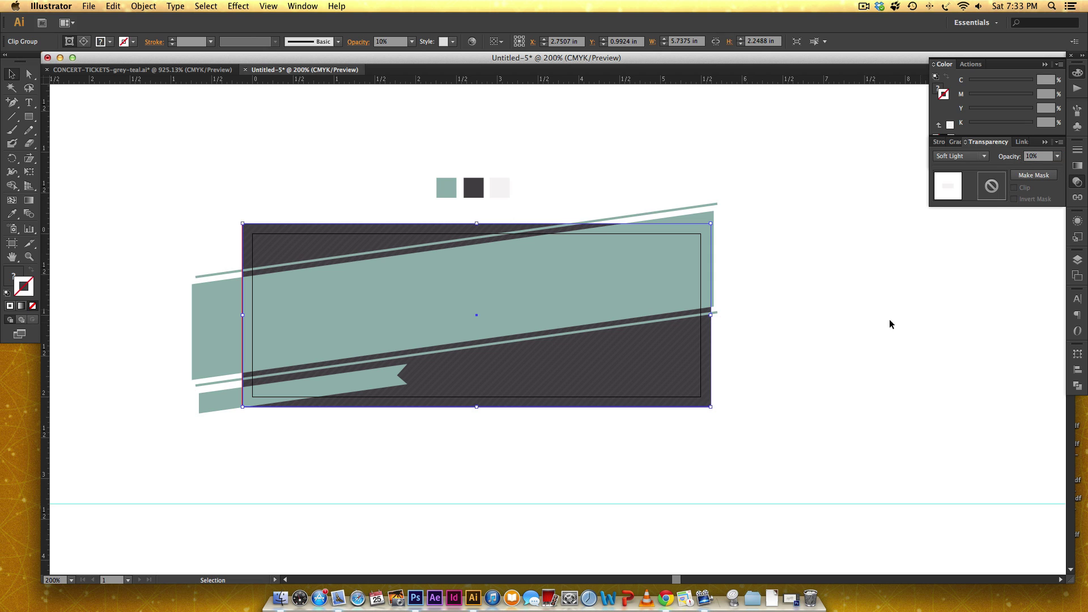
pyautogui.click(846, 303)
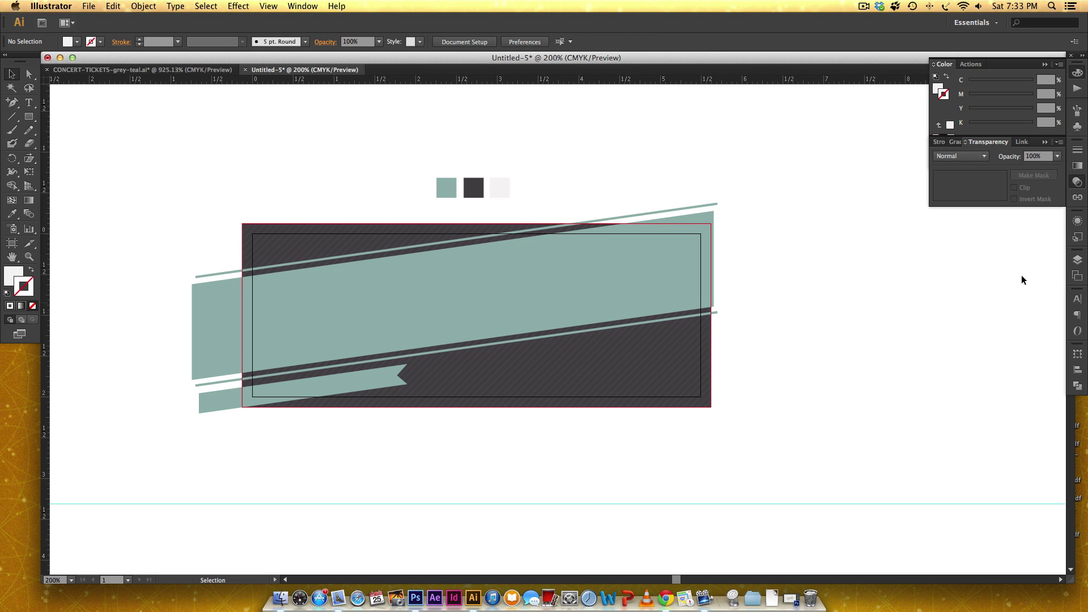
# Step: Add a new layer above the ribbons layer and name it "text"
pyautogui.click(1077, 259)
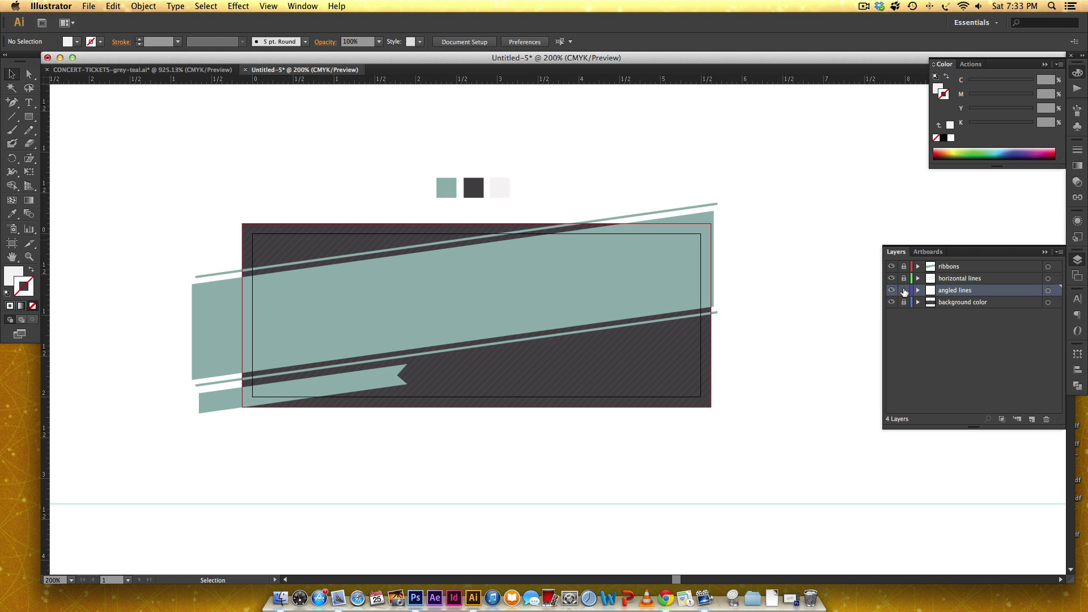
pyautogui.click(963, 268)
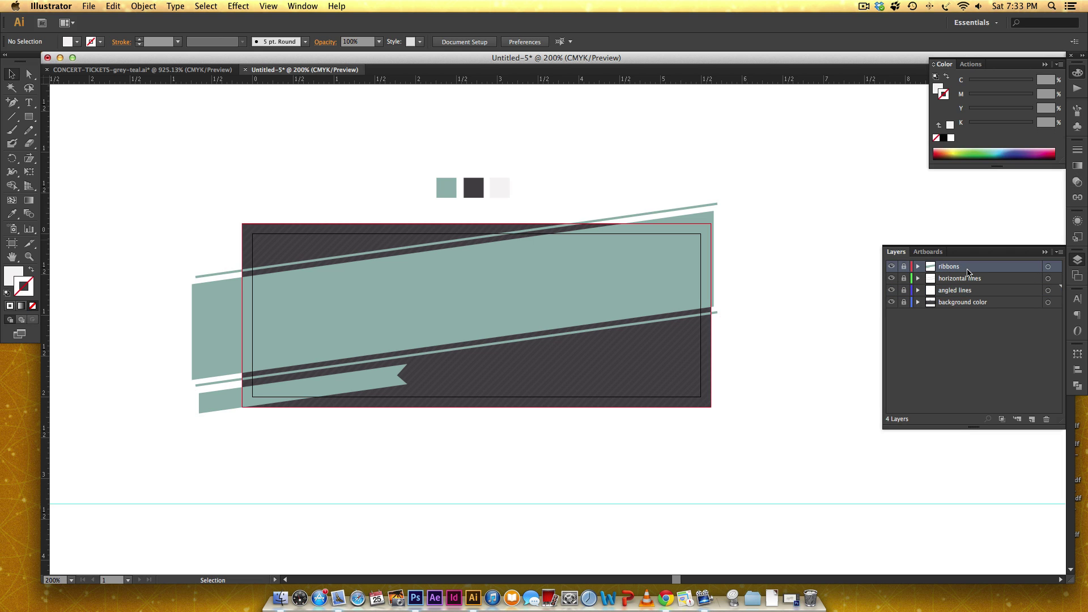
pyautogui.click(1031, 418)
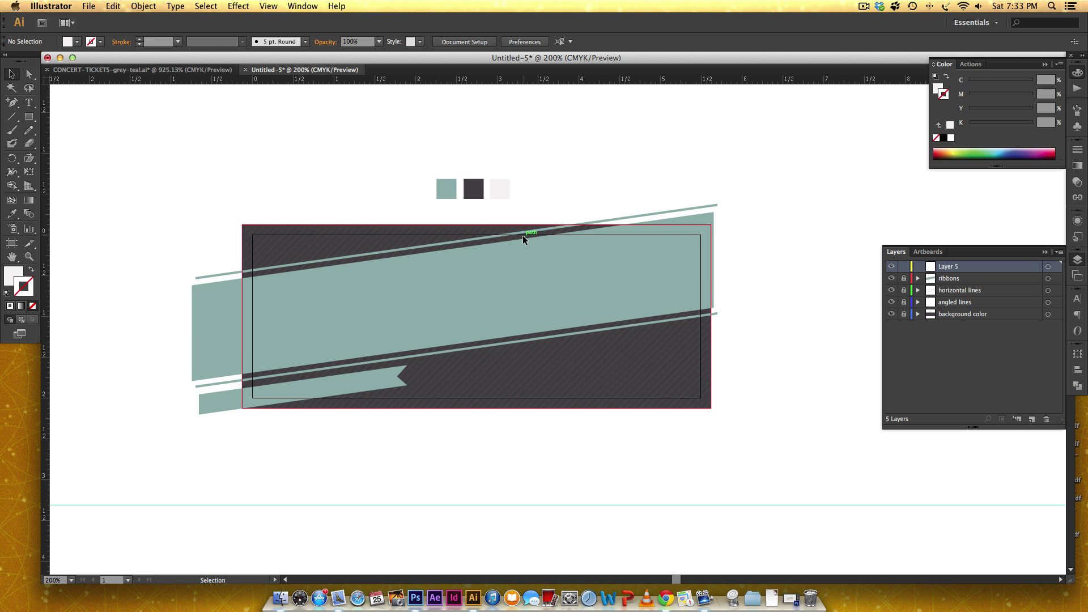
pyautogui.scroll(3, 522, 235)
pyautogui.doubleClick(948, 267)
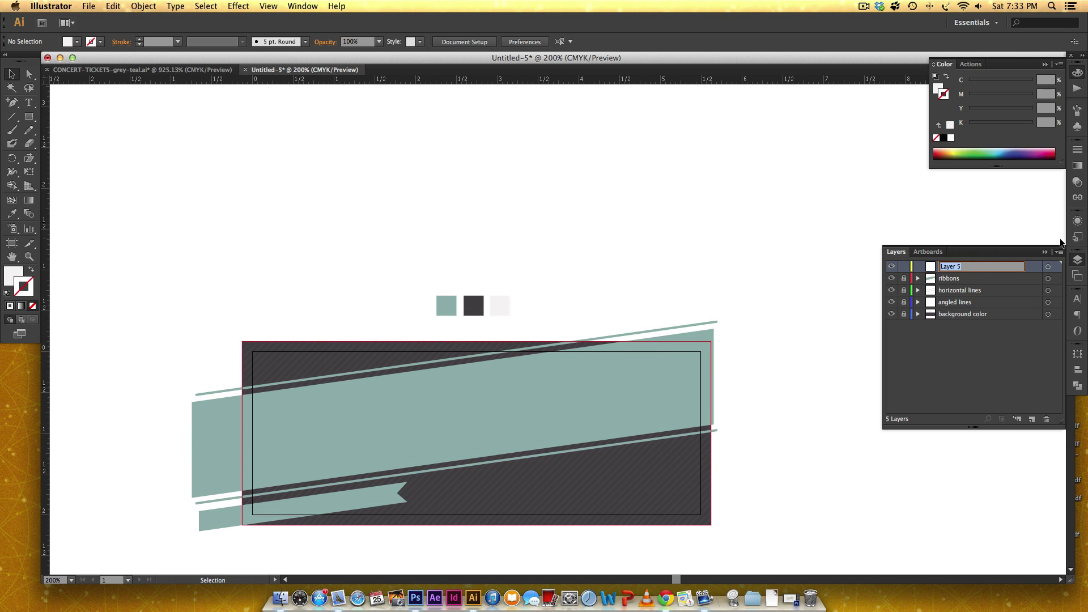
pyautogui.write('text')
pyautogui.press('Return')
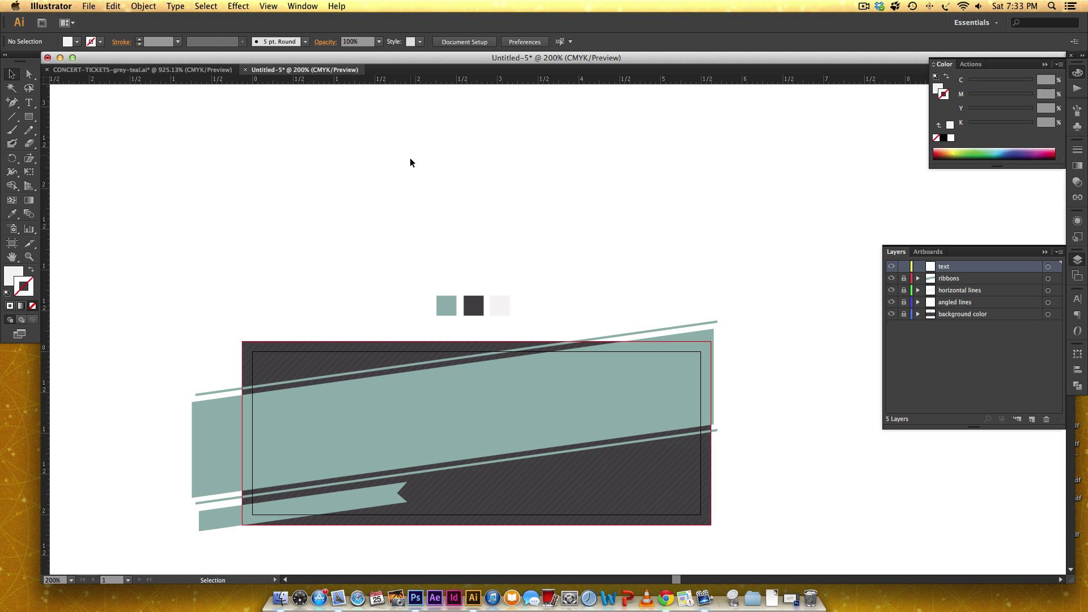
# Step: Add the point text "BEN HOWARD" in the blank area above the ticket and color swatches
pyautogui.click(29, 102)
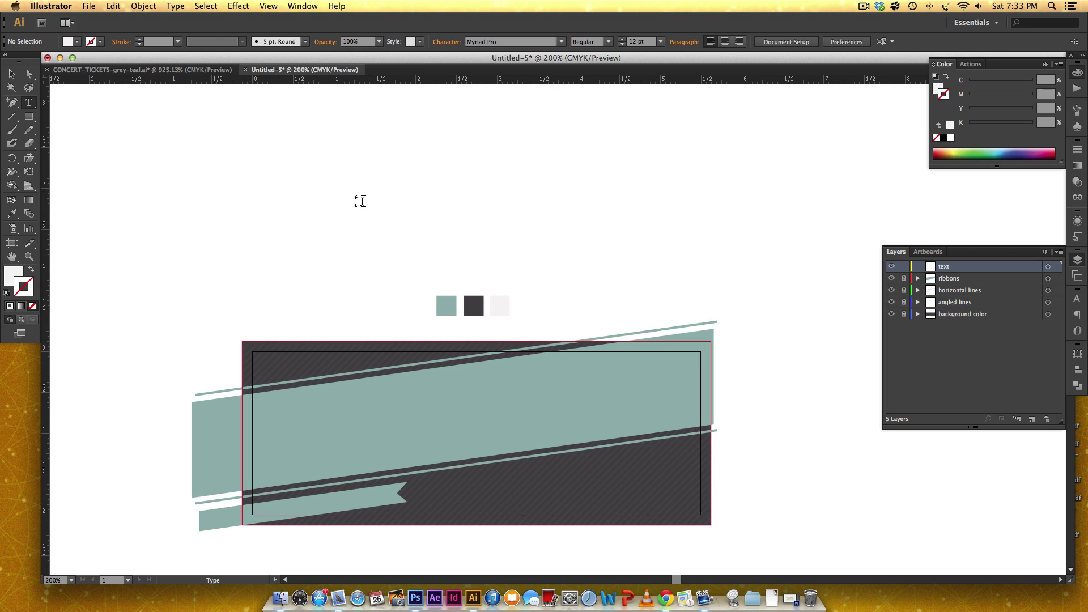
pyautogui.click(314, 213)
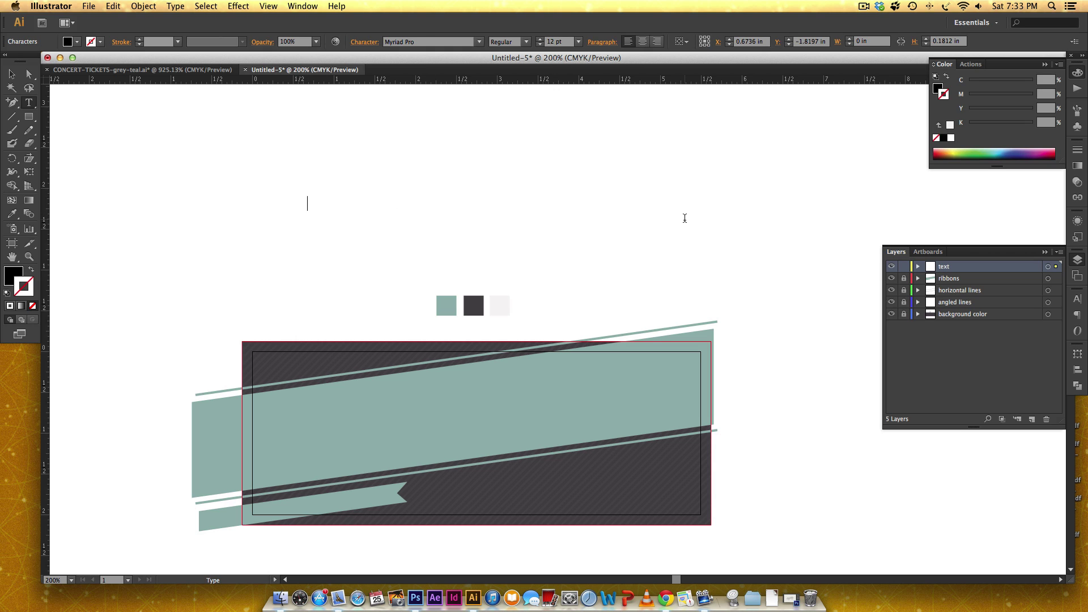
pyautogui.write('BEN HOWARD')
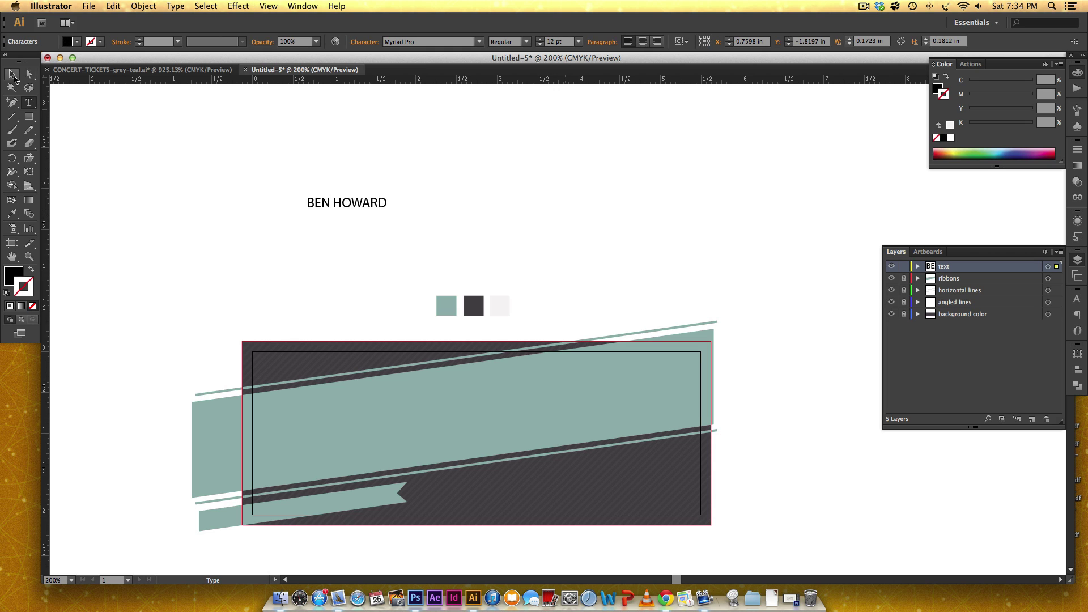
pyautogui.click(11, 73)
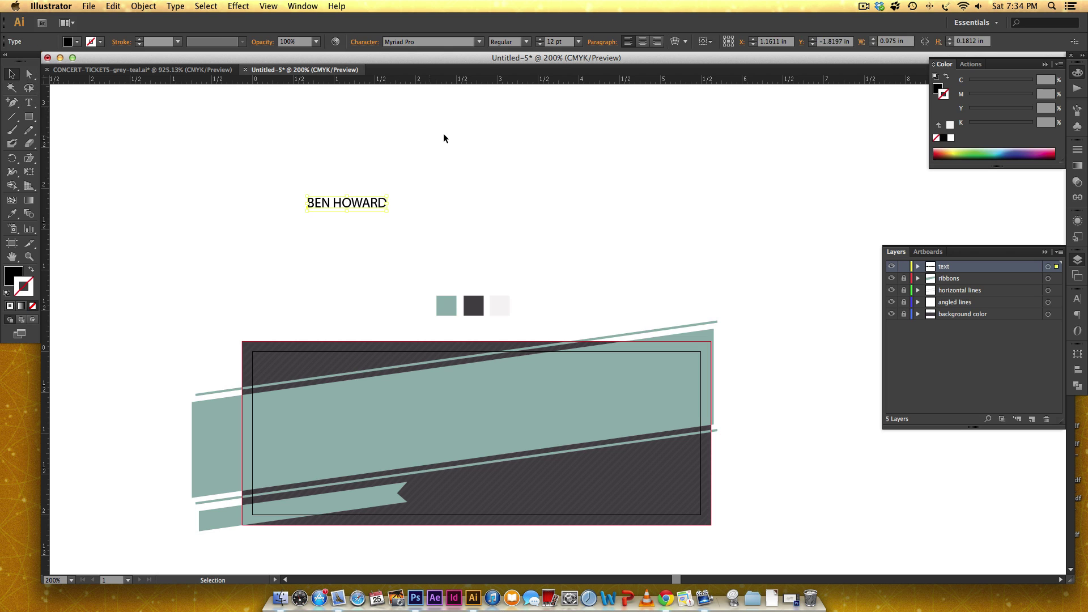
pyautogui.click(388, 242)
# Step: Duplicate the BEN HOWARD text directly above itself and change the copy to "Live In Concert"
pyautogui.moveTo(371, 207); pyautogui.dragTo(363, 181)
pyautogui.doubleClick(363, 181)
pyautogui.press('super+a')
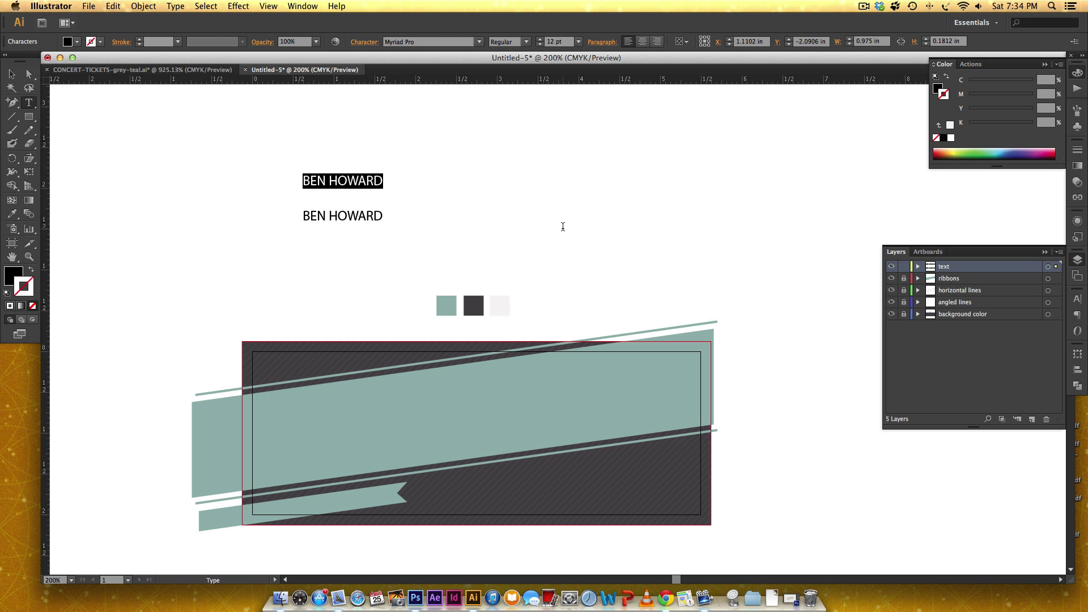
pyautogui.write('Live In Concert')
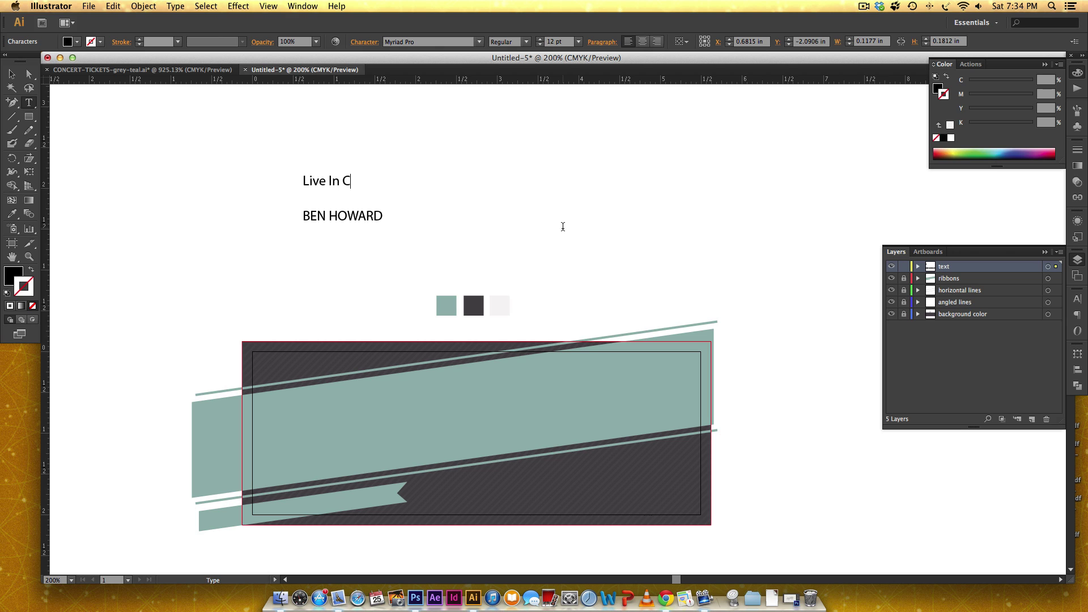
pyautogui.click(12, 74)
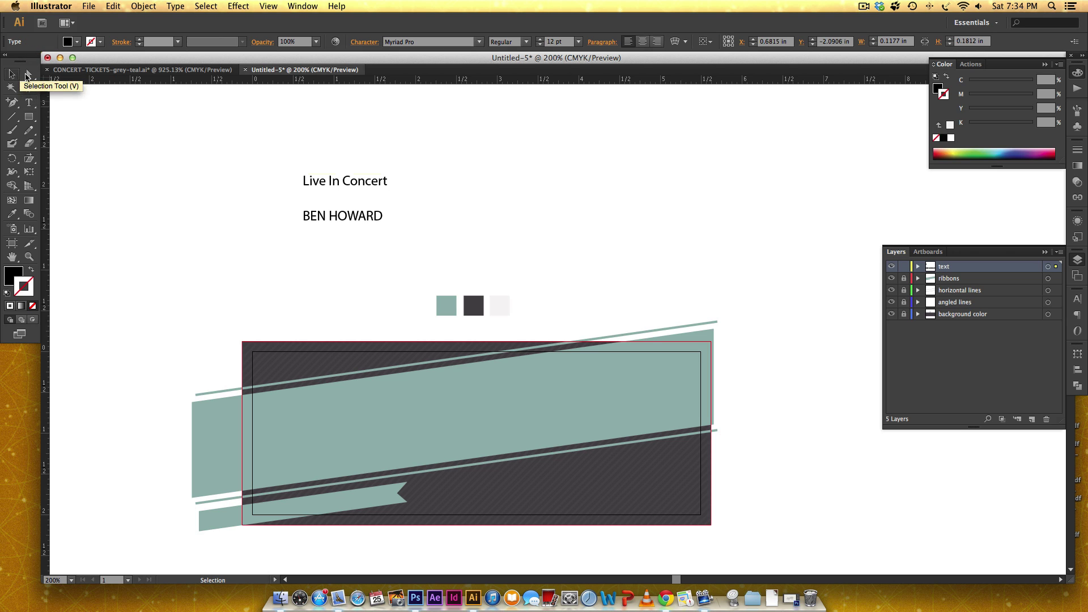
# Step: Duplicate the BEN HOWARD text directly below itself and change the copy to "OPENING WITH"
pyautogui.click(373, 218)
pyautogui.keyDown('alt'); pyautogui.moveTo(372, 218); pyautogui.dragTo(374, 246); pyautogui.keyUp('alt')
pyautogui.doubleClick(376, 245)
pyautogui.press('super+a')
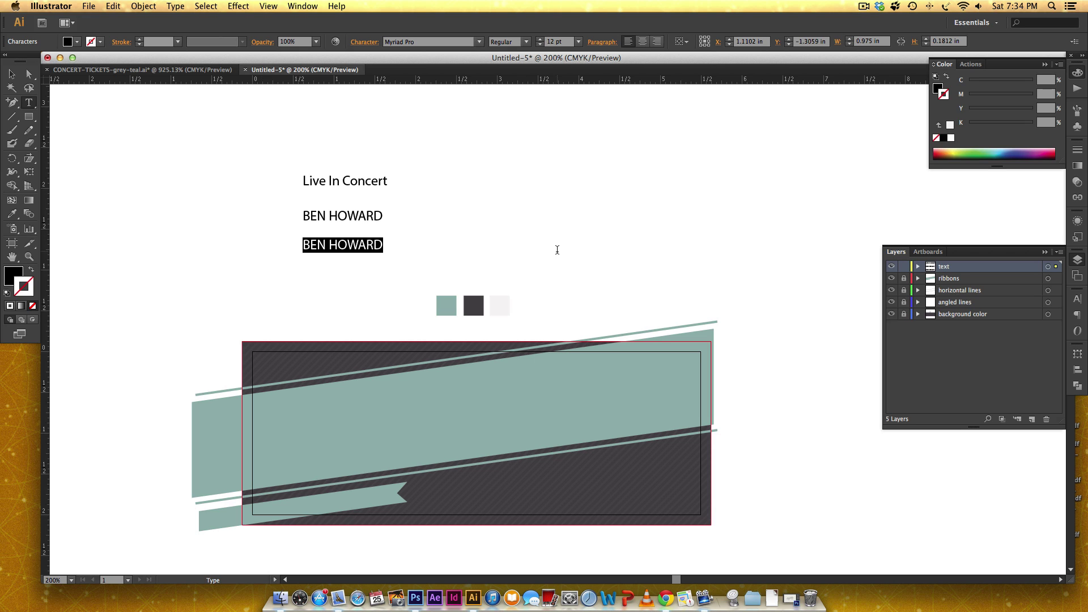
pyautogui.write('OPENING WITH')
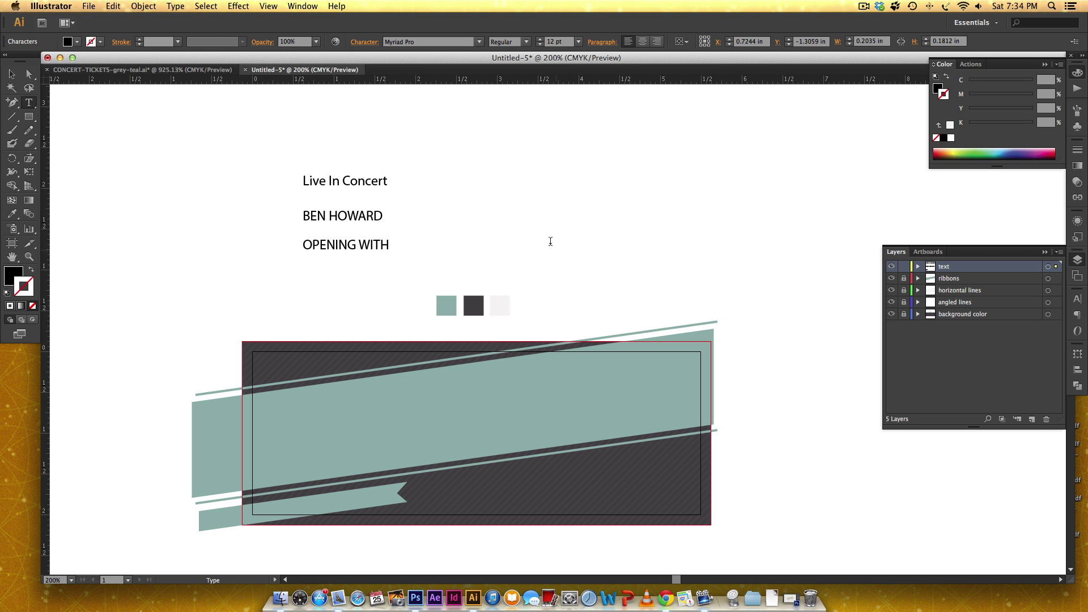
pyautogui.click(11, 74)
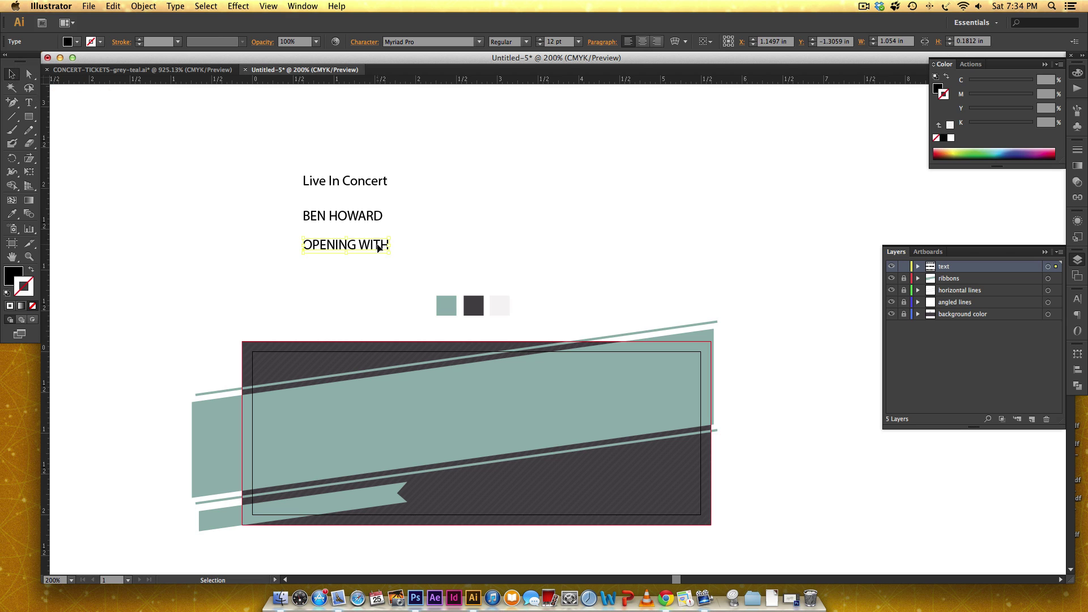
# Step: Duplicate the OPENING WITH text to its right and change the copy to "The Sunshine Sisters"
pyautogui.moveTo(381, 248); pyautogui.dragTo(500, 248)
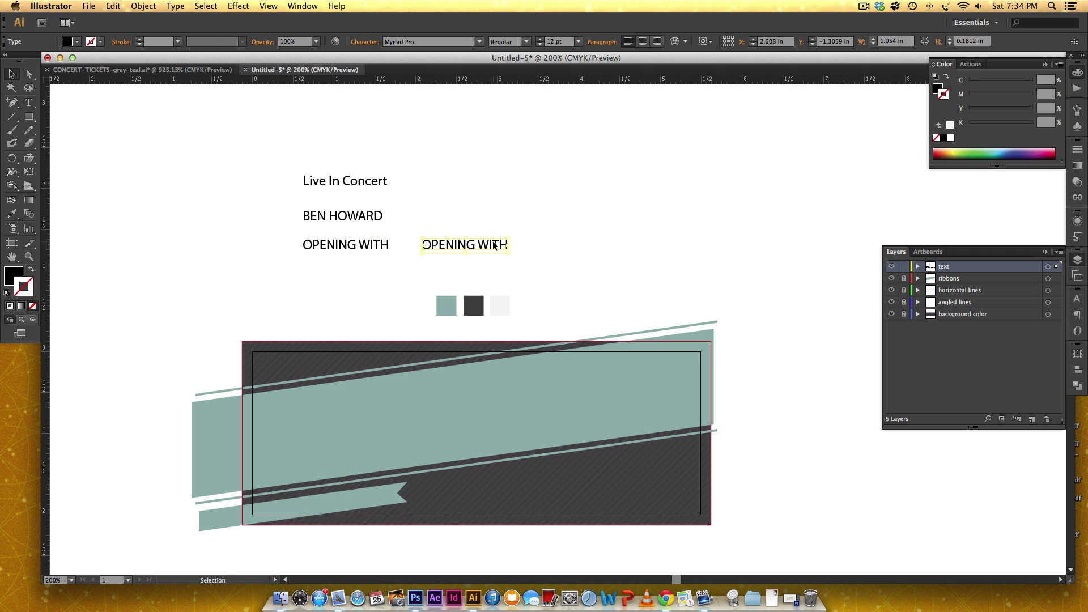
pyautogui.doubleClick(465, 245)
pyautogui.press('super+a')
pyautogui.write('T')
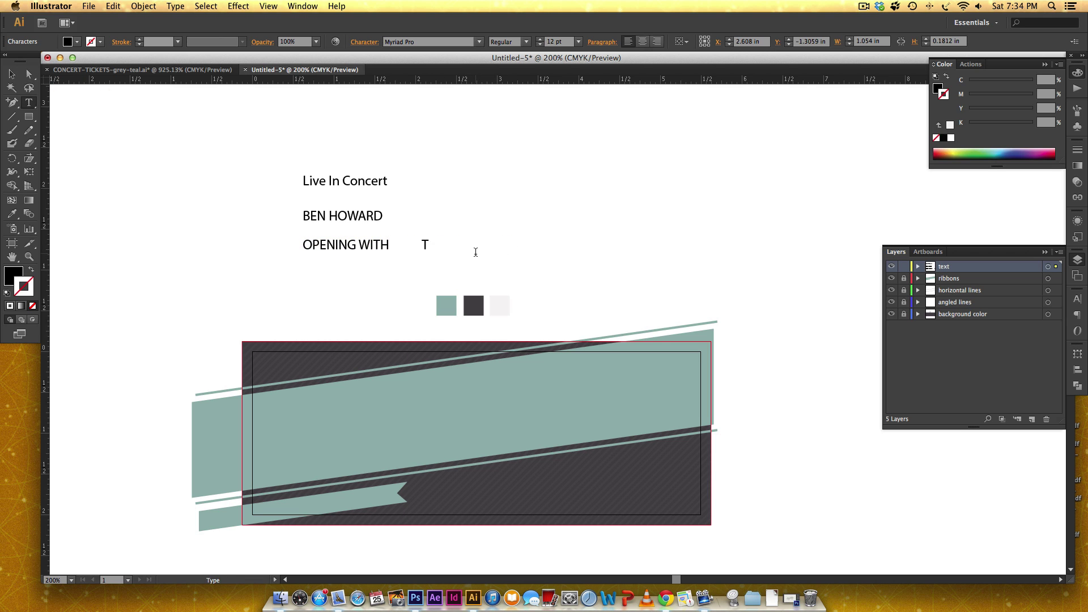
pyautogui.write('HE She Sunshine Sisters')
pyautogui.press('Escape')
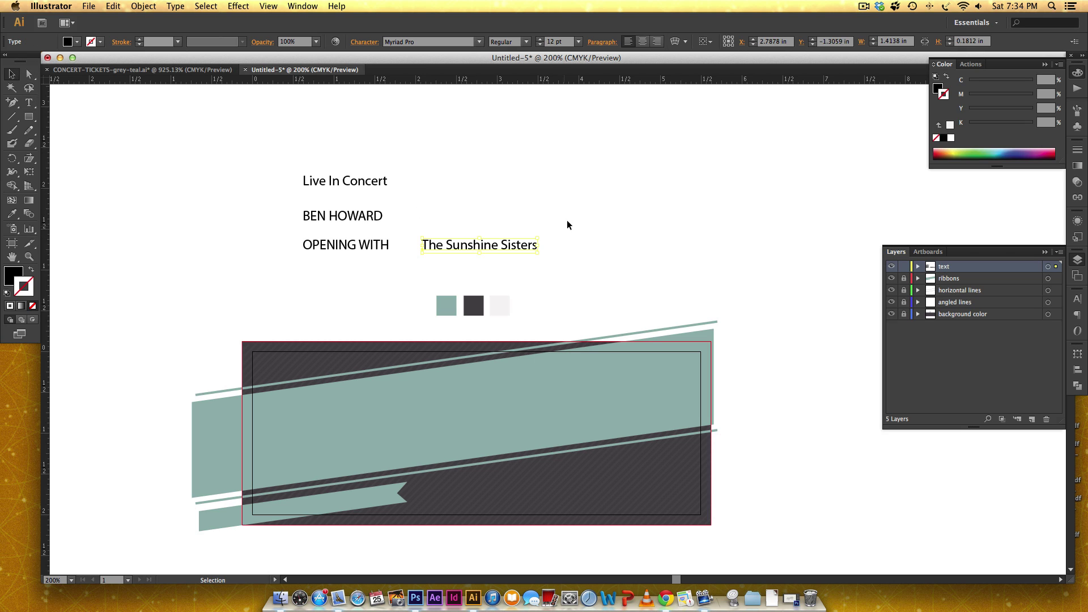
pyautogui.click(570, 200)
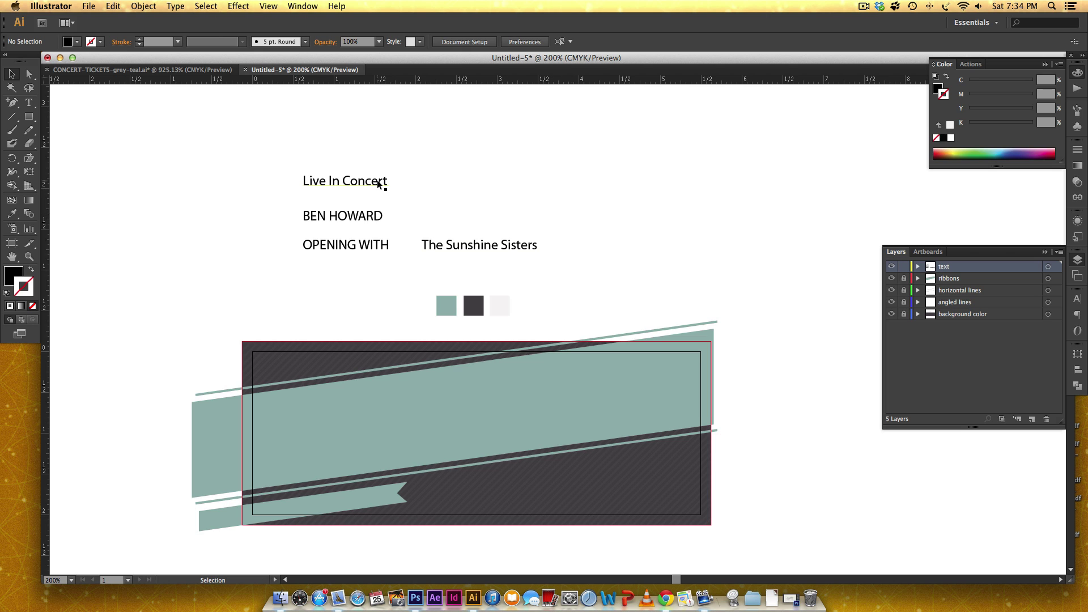
pyautogui.moveTo(378, 183); pyautogui.dragTo(492, 183)
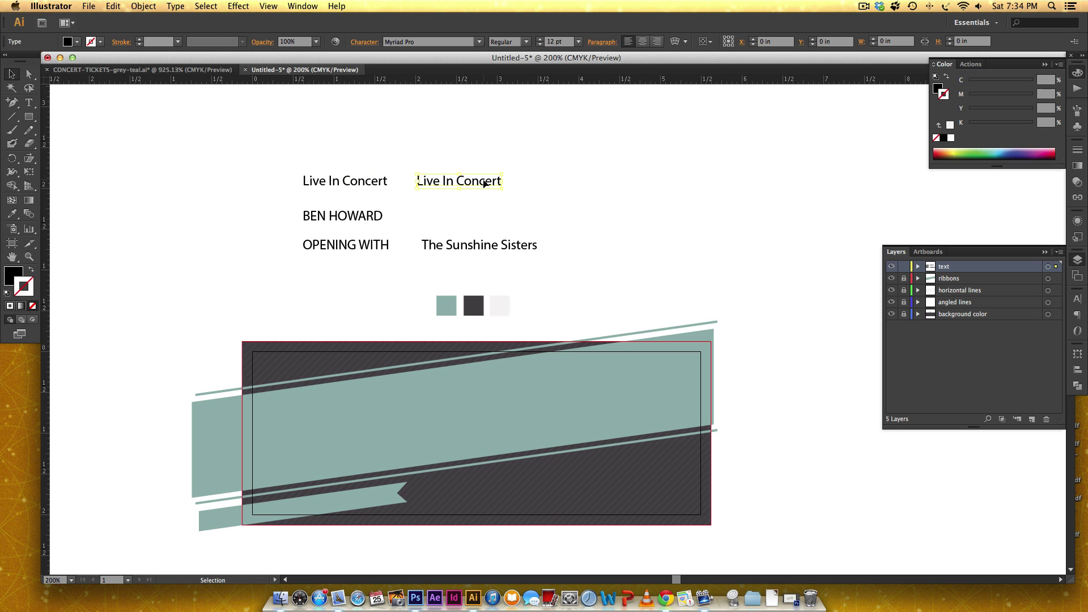
pyautogui.press('t')
pyautogui.tripleClick(486, 184)
pyautogui.write('05')
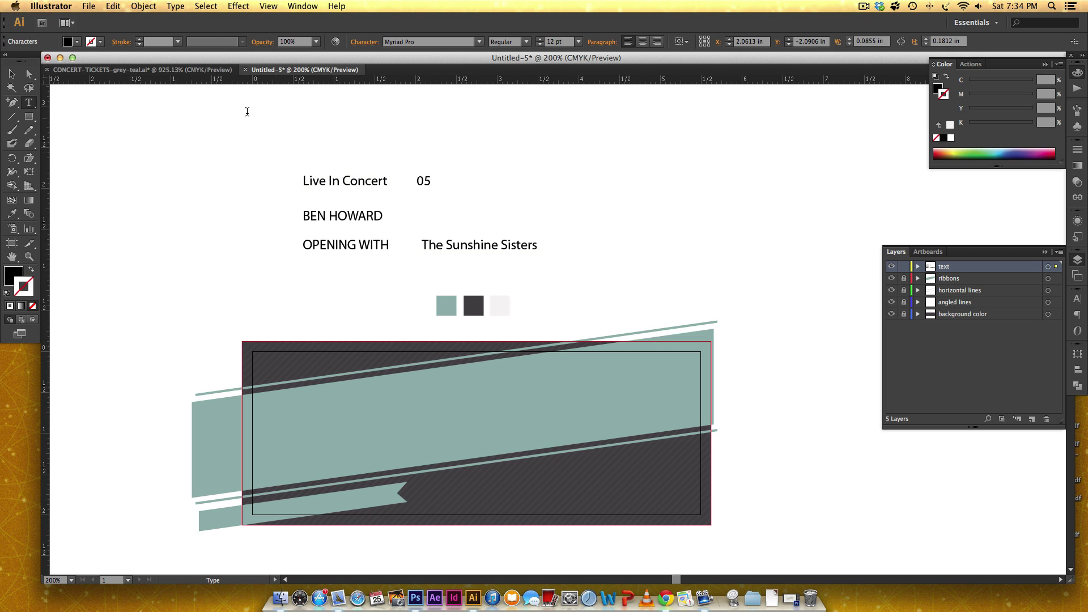
pyautogui.press('Escape')
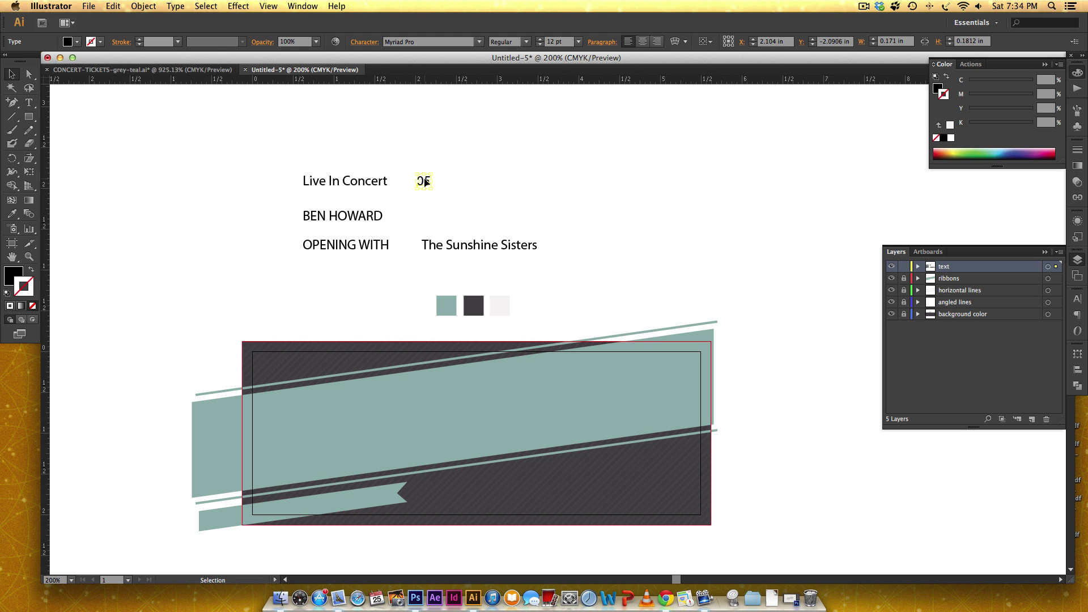
pyautogui.moveTo(425, 181)
pyautogui.mouseDown()
pyautogui.moveTo(484, 187)
pyautogui.moveTo(437, 196)
pyautogui.mouseUp()
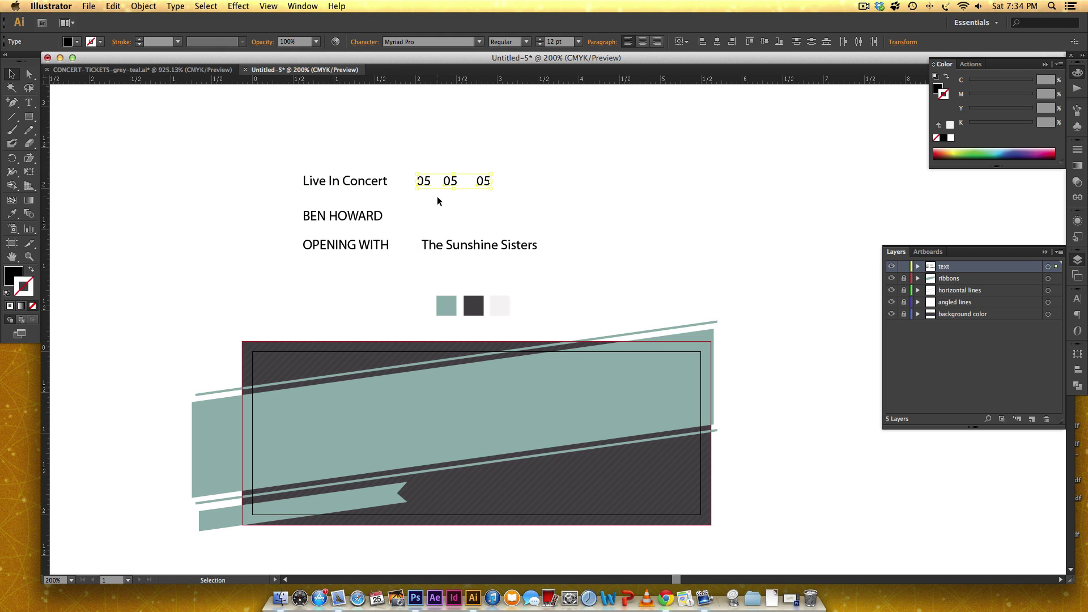
pyautogui.press('Delete')
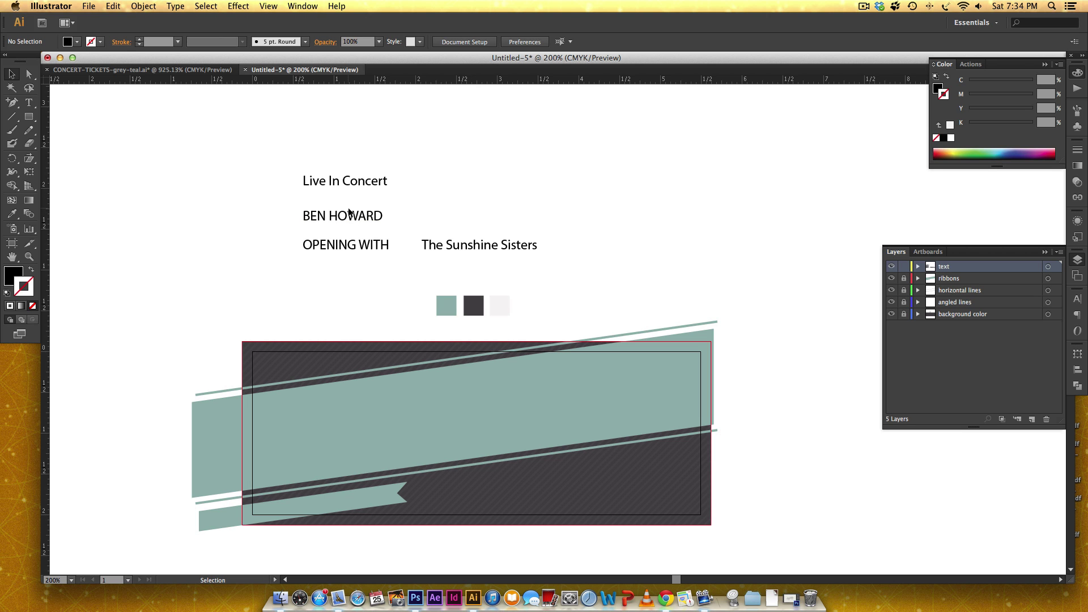
# Step: Set the BEN HOWARD and OPENING WITH texts in the League Gothic font
pyautogui.moveTo(561, 174); pyautogui.dragTo(273, 265)
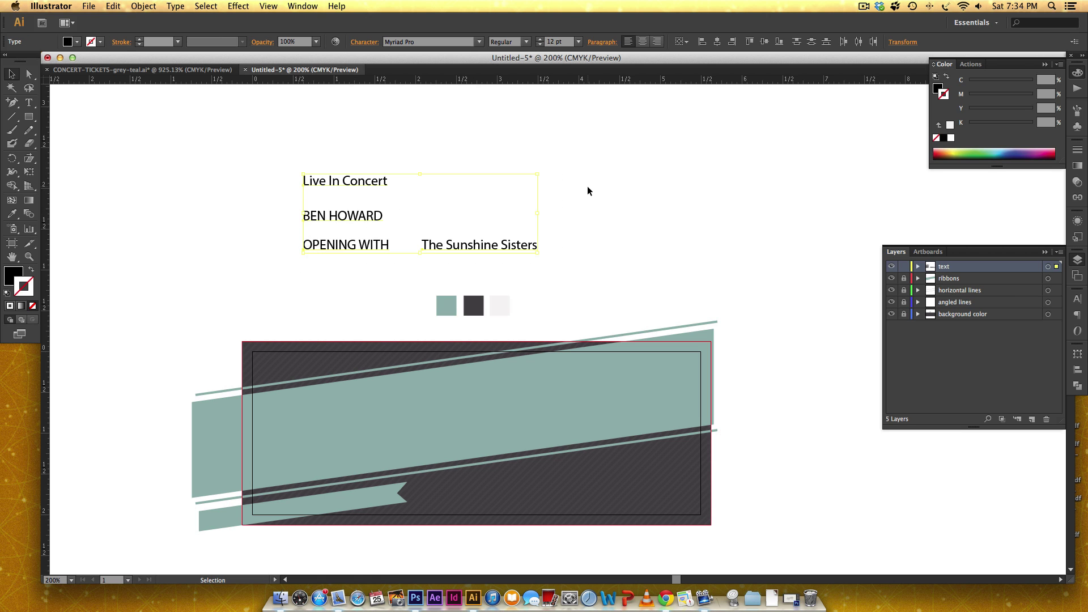
pyautogui.press('super+equal')
pyautogui.moveTo(551, 175); pyautogui.dragTo(644, 213)
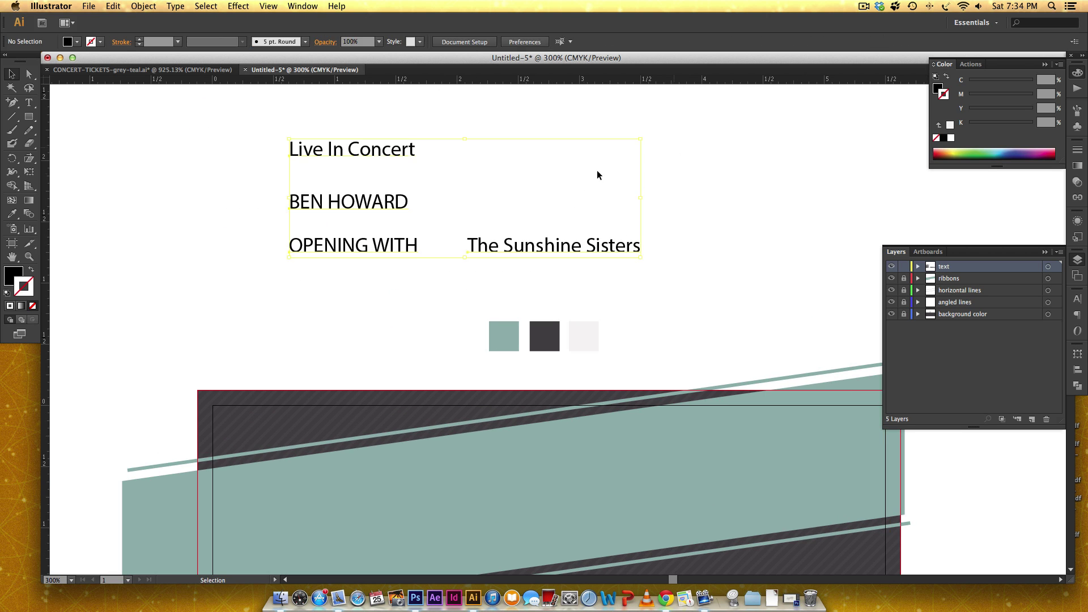
pyautogui.click(365, 206)
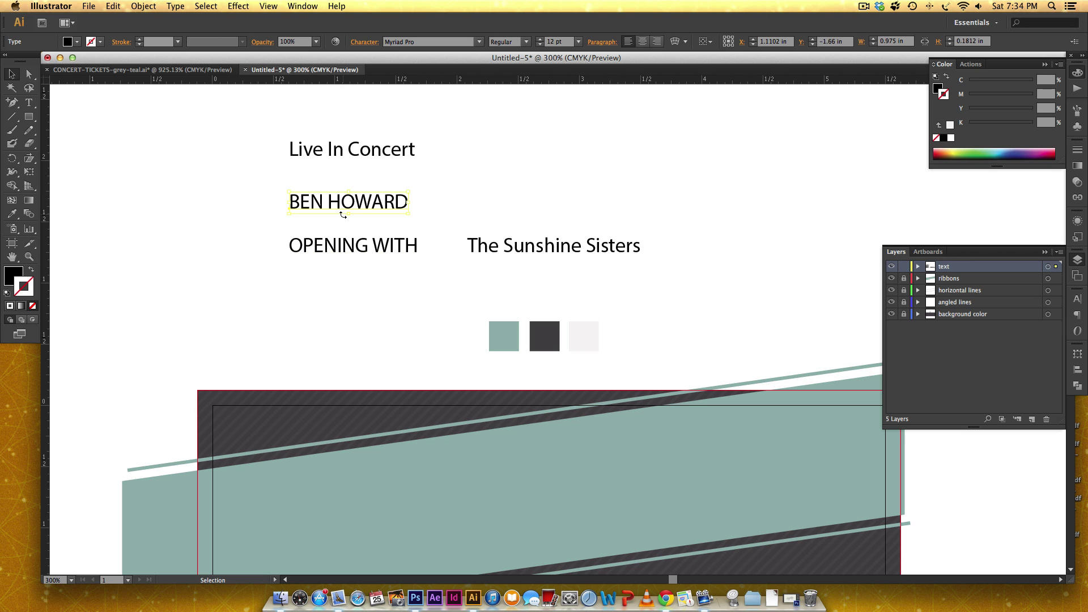
pyautogui.keyDown('shift'); pyautogui.click(360, 245); pyautogui.keyUp('shift')
pyautogui.click(1078, 298)
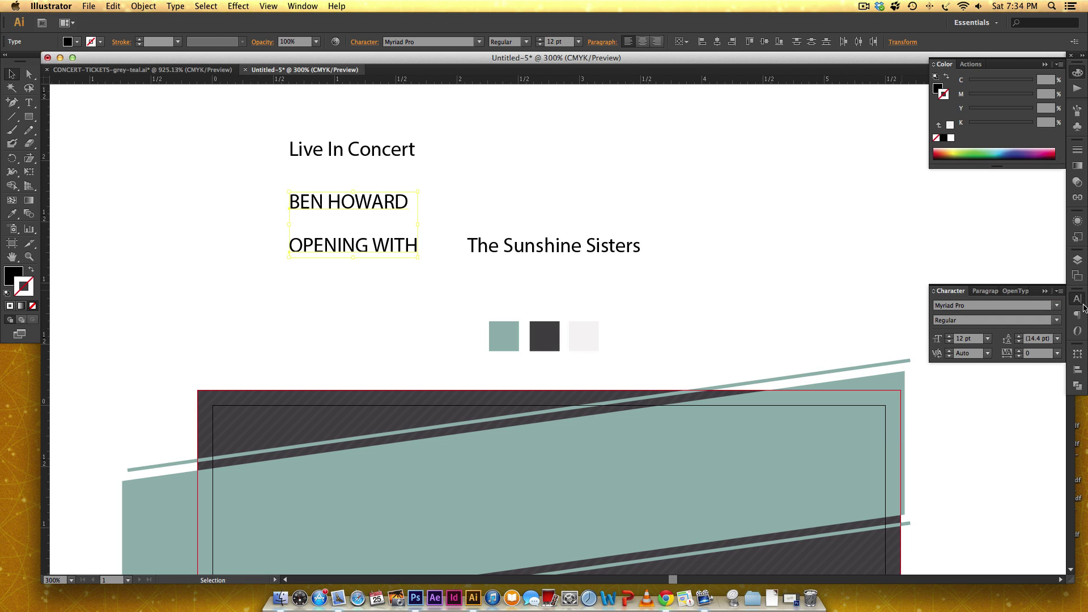
pyautogui.click(966, 290)
pyautogui.write('Lea')
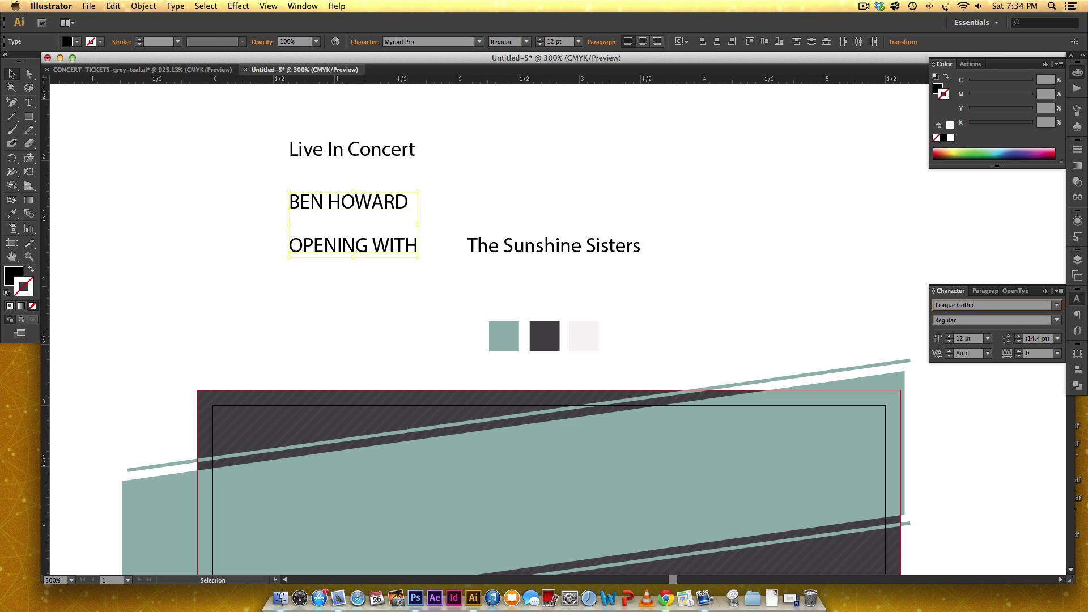
pyautogui.write('g')
pyautogui.press('Return')
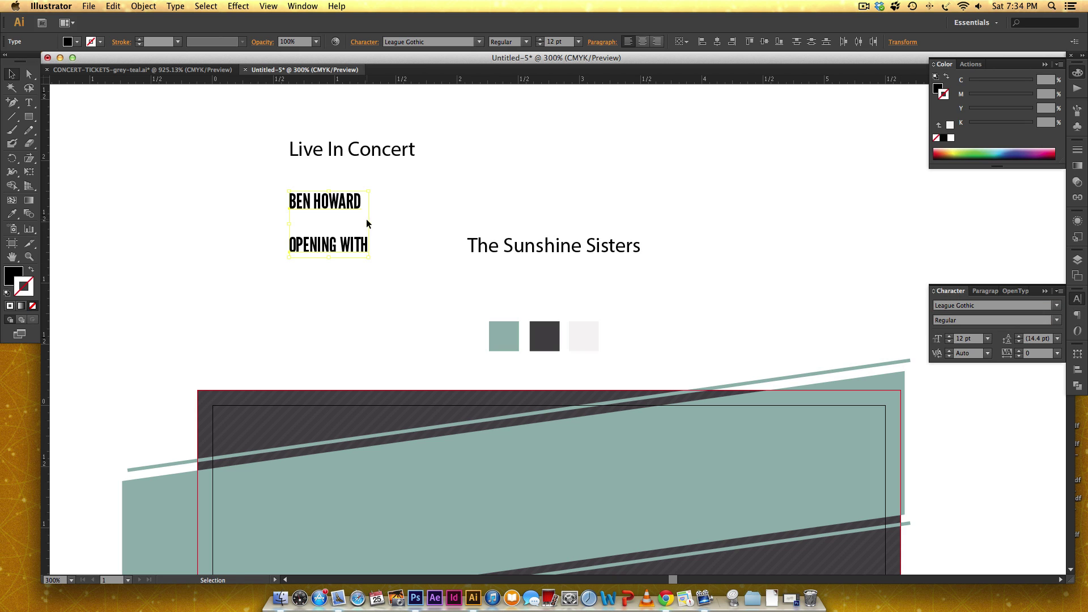
pyautogui.click(399, 187)
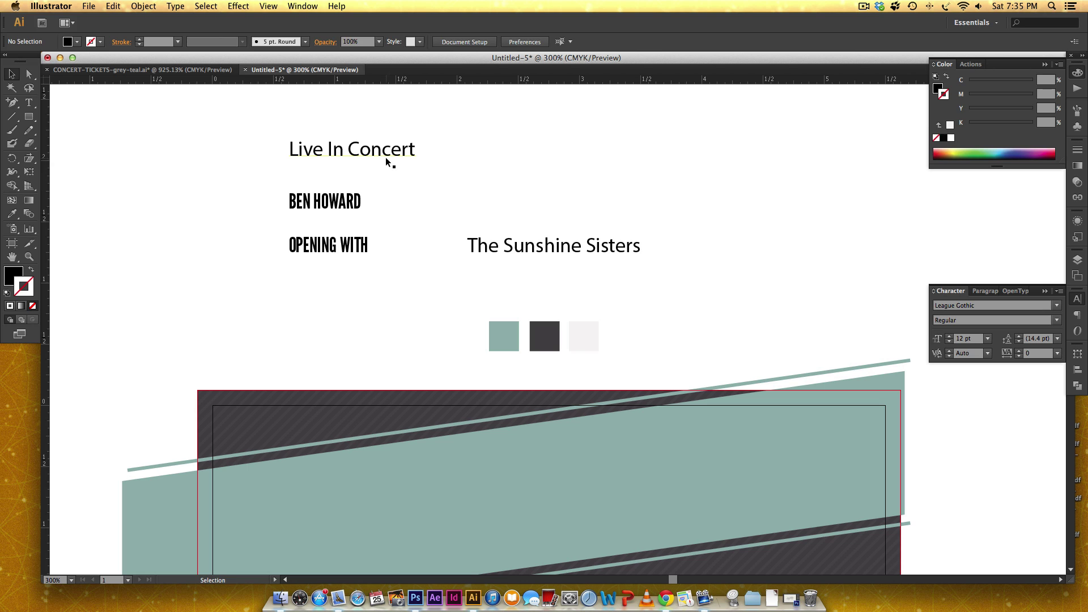
# Step: Set the "Live In Concert" and "The Sunshine Sisters" texts in the Marketing Script font
pyautogui.click(386, 156)
pyautogui.keyDown('shift'); pyautogui.click(589, 246); pyautogui.keyUp('shift')
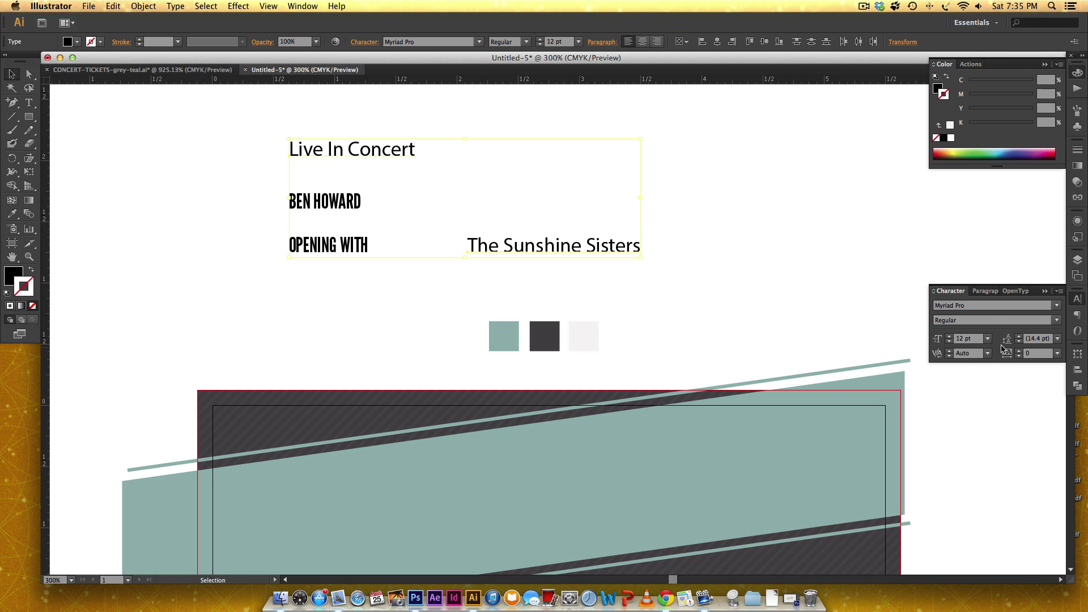
pyautogui.click(987, 306)
pyautogui.write('Market')
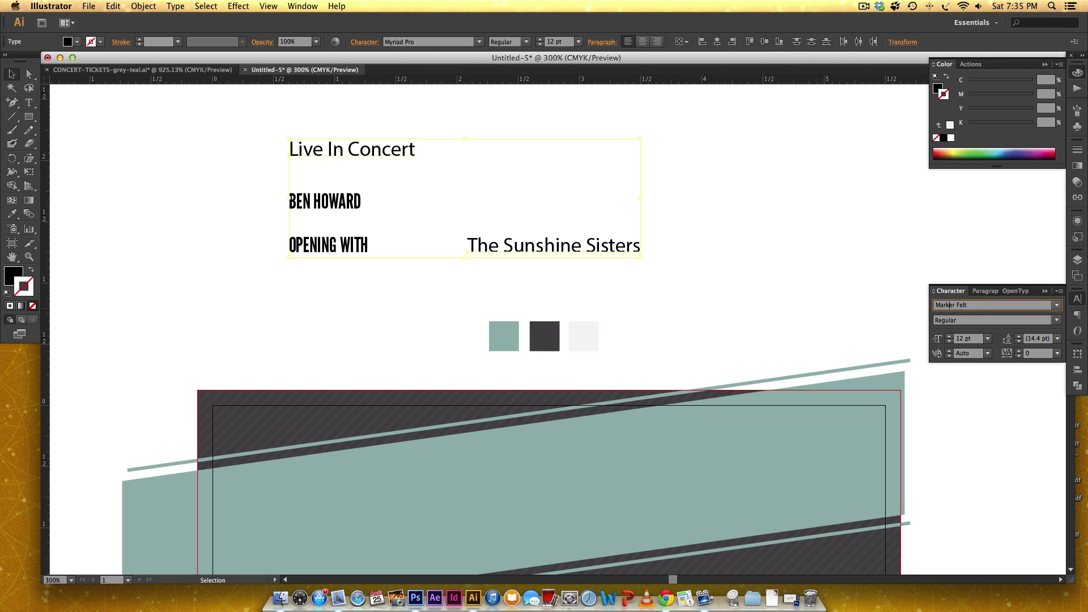
pyautogui.write('ing Script')
pyautogui.press('Return')
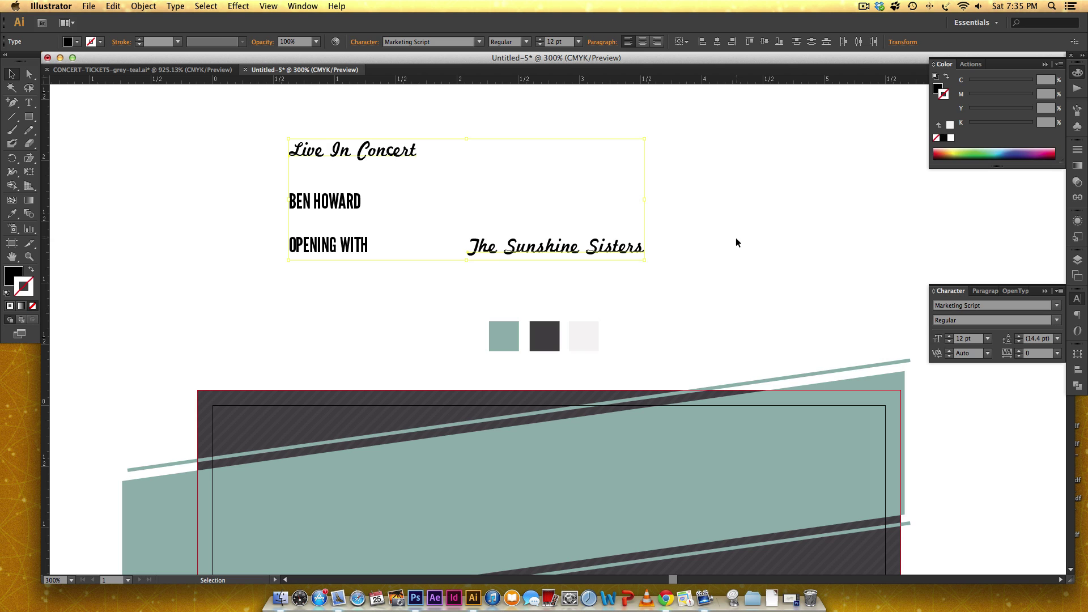
pyautogui.click(749, 218)
# Step: Fill the BEN HOWARD text with the light grey swatch colour and scale it up to about 45 pt
pyautogui.click(348, 202)
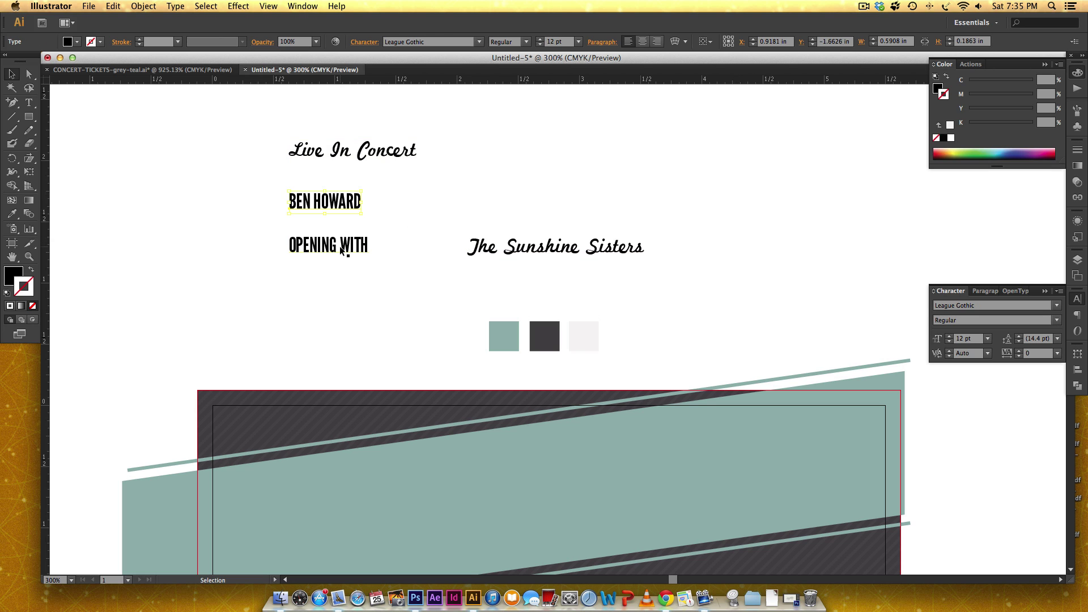
pyautogui.press('i')
pyautogui.click(586, 330)
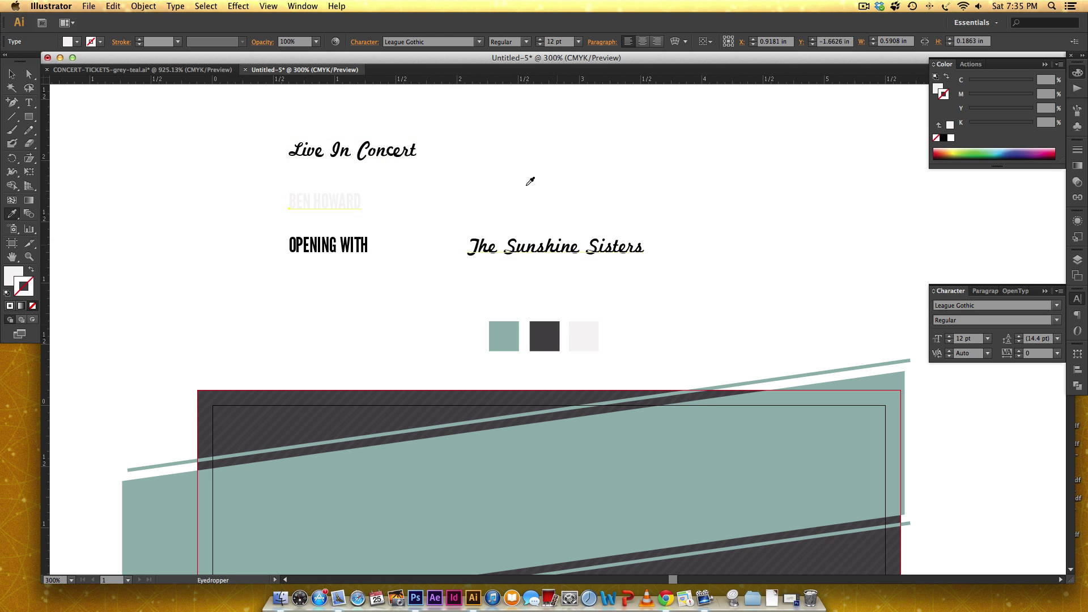
pyautogui.press('v')
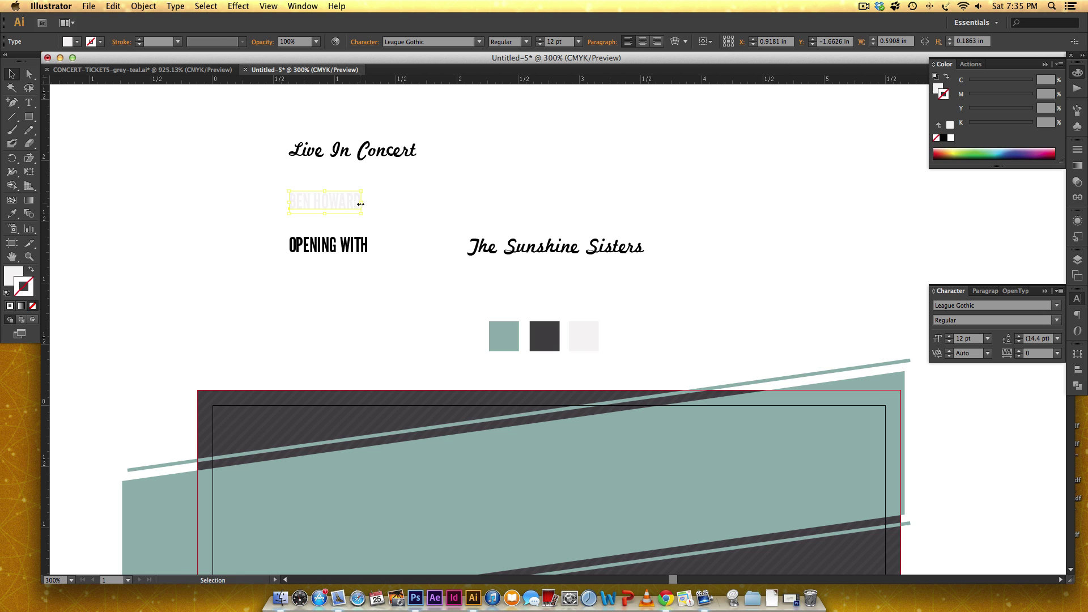
pyautogui.moveTo(362, 202); pyautogui.dragTo(561, 198)
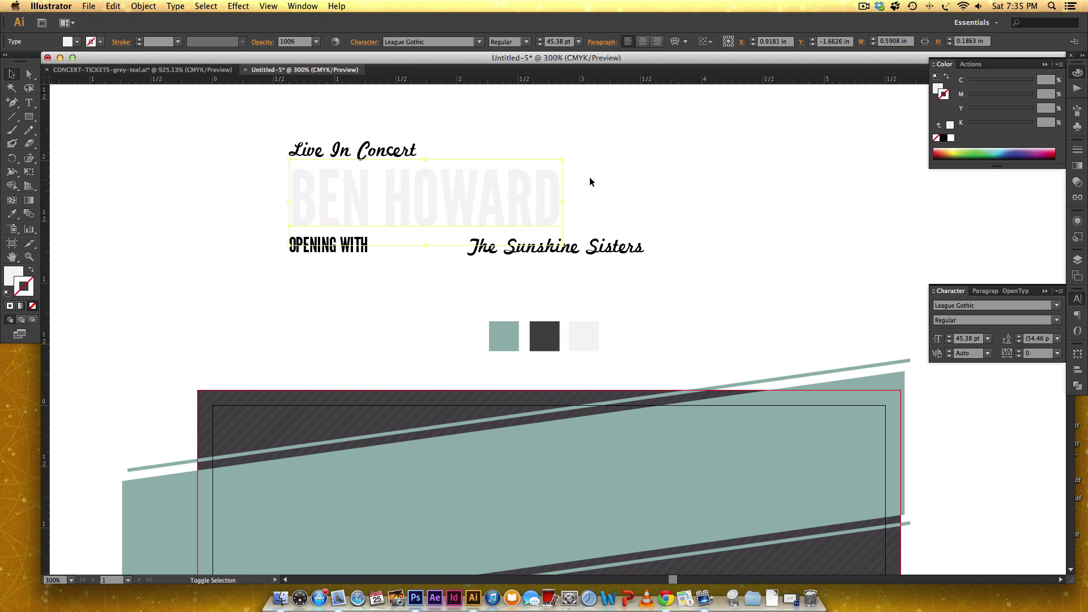
# Step: Move the OPENING WITH and "The Sunshine Sisters" texts down, clear of the enlarged artist name
pyautogui.click(655, 189)
pyautogui.moveTo(521, 276); pyautogui.dragTo(497, 272)
pyautogui.click(657, 186)
# Step: Place a copy of the BEN HOWARD text behind the original, offset slightly down and to the right
pyautogui.click(470, 222)
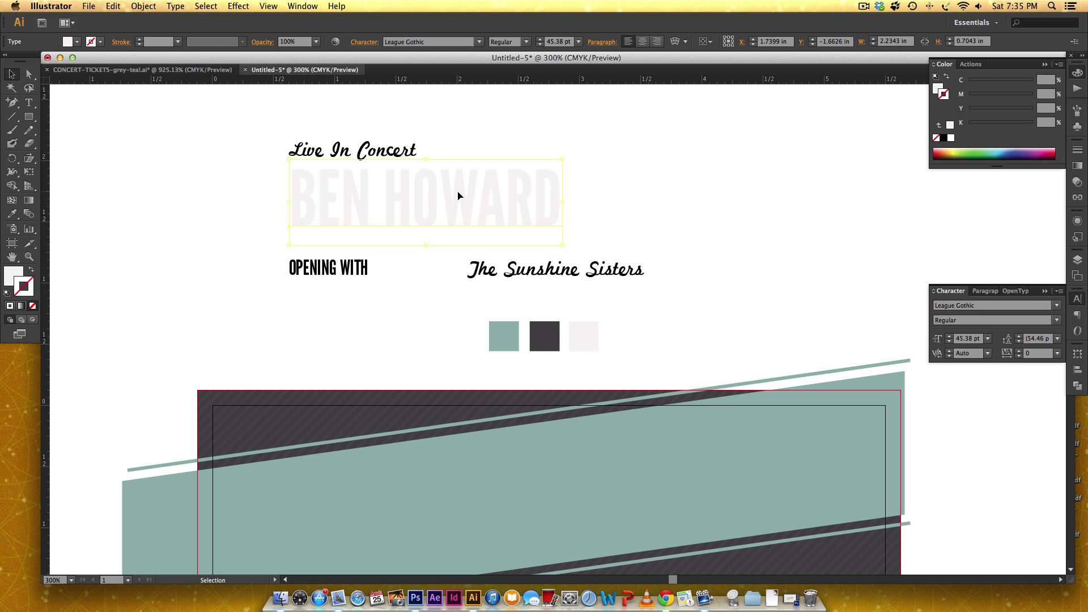
pyautogui.moveTo(457, 192); pyautogui.dragTo(459, 199)
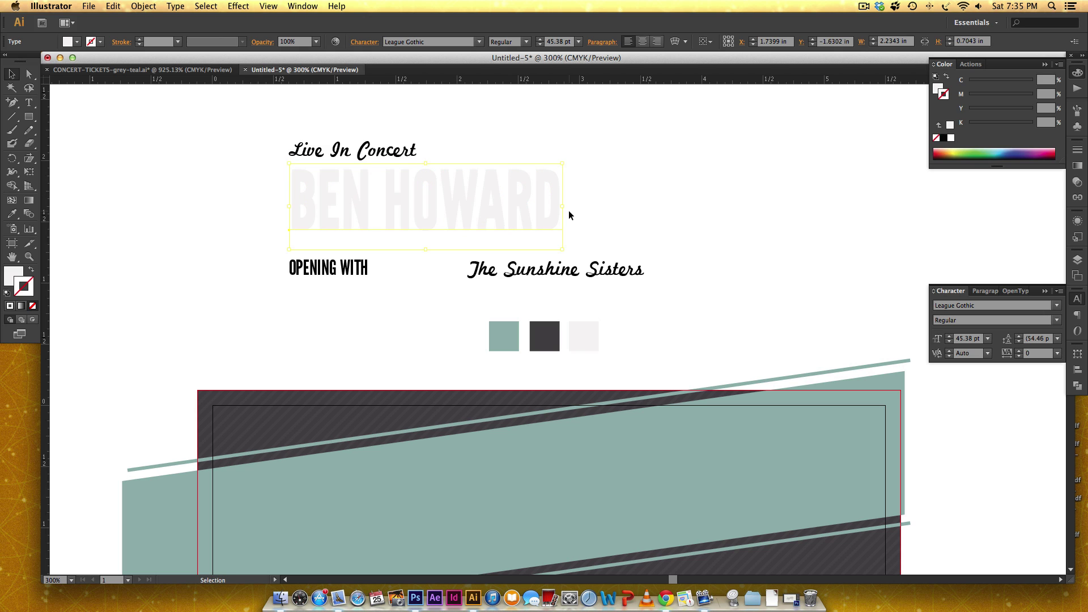
pyautogui.press('Right')
pyautogui.press('Up')
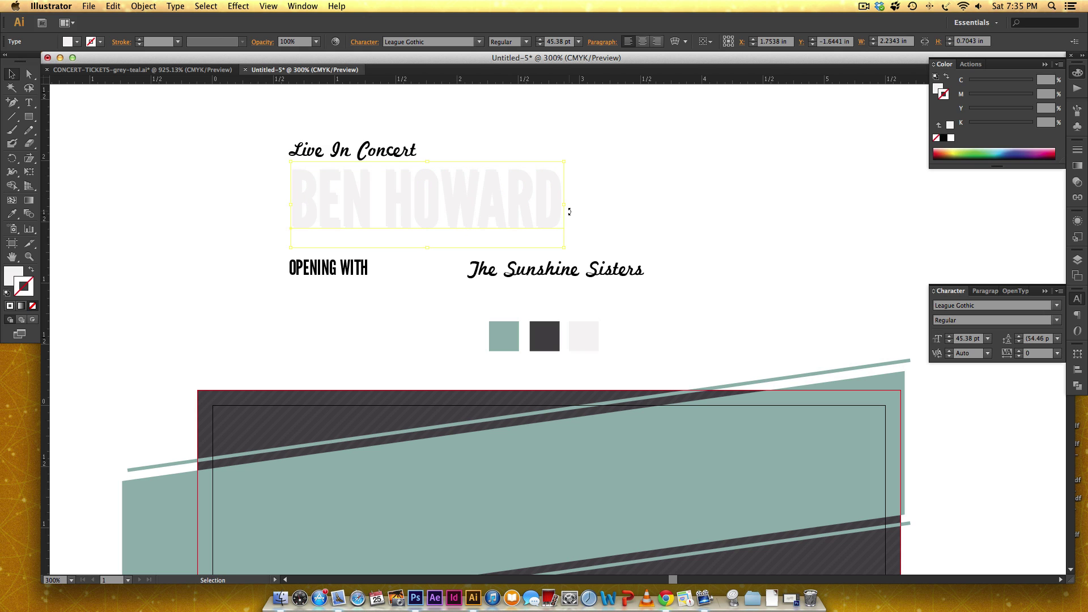
pyautogui.press('super+shift+a')
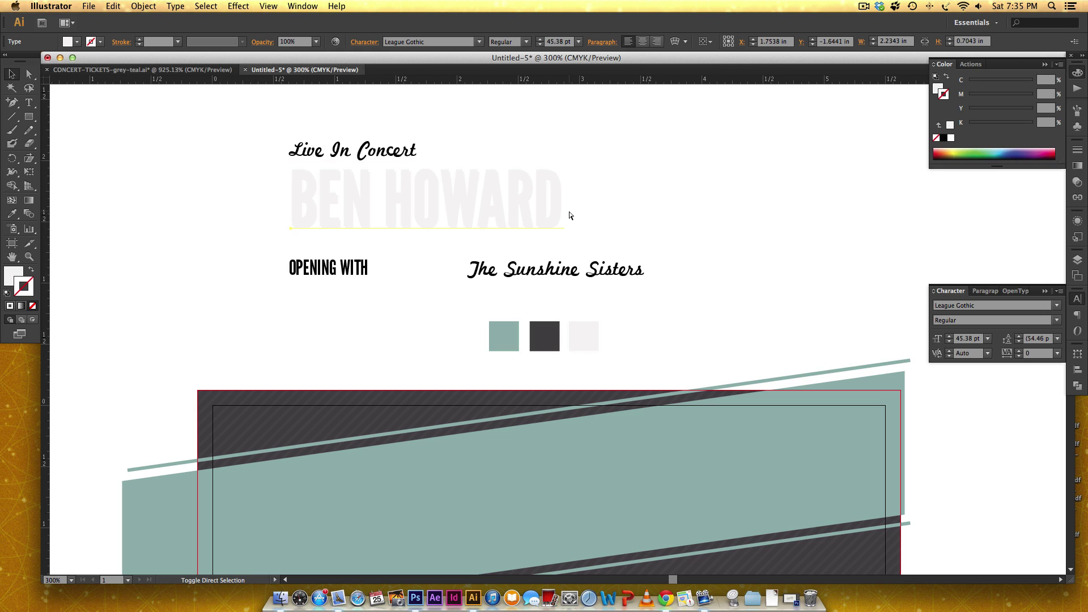
pyautogui.click(569, 210)
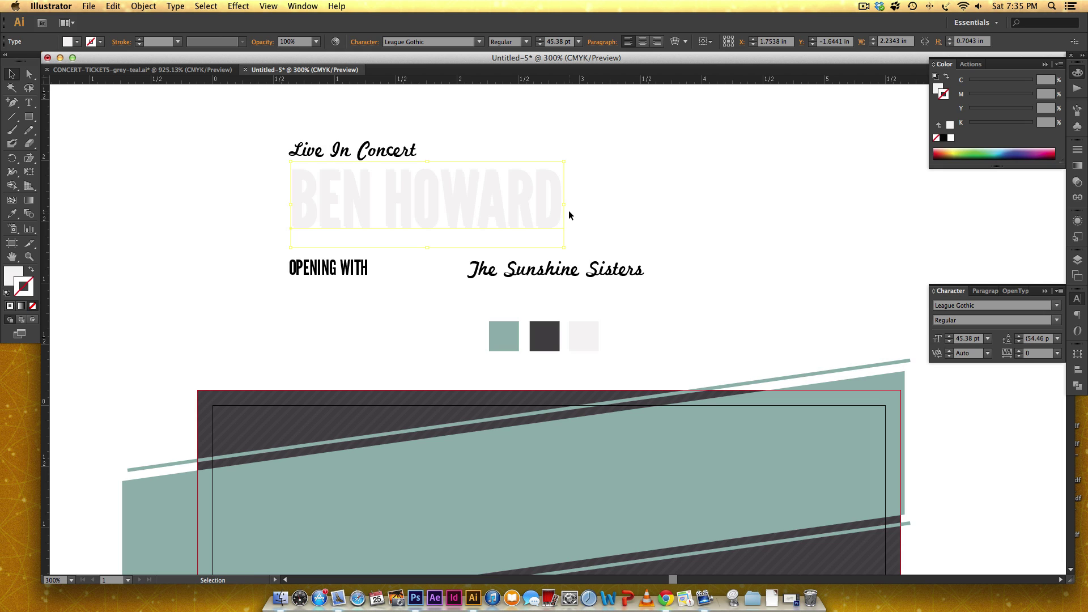
# Step: Fill the offset BEN HOWARD copy with the dark grey swatch colour and group it with the original text
pyautogui.press('i')
pyautogui.click(543, 334)
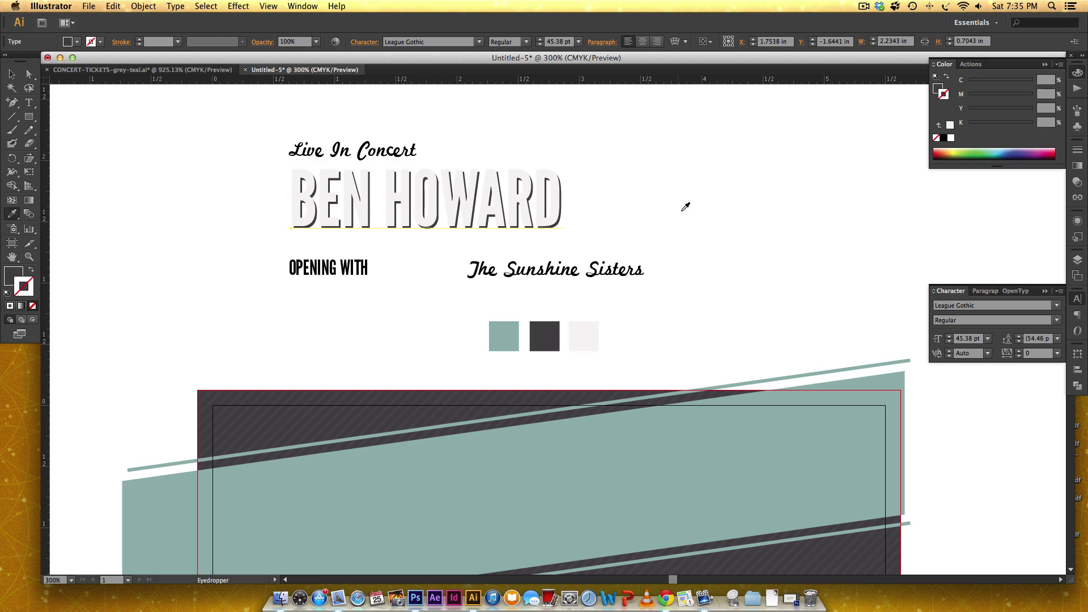
pyautogui.press('v')
pyautogui.click(650, 209)
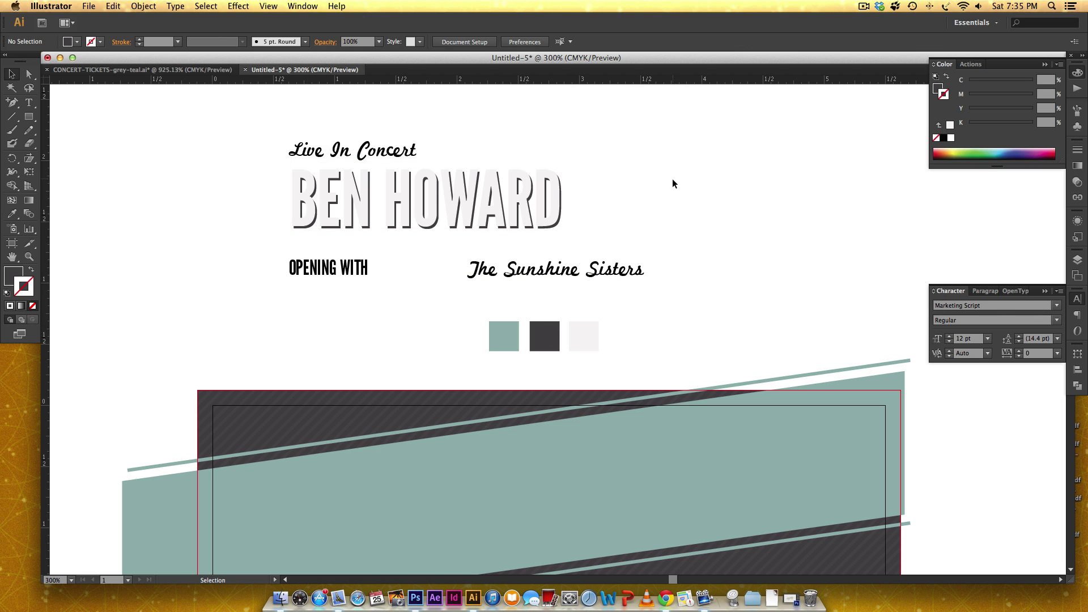
pyautogui.moveTo(595, 210); pyautogui.dragTo(494, 231)
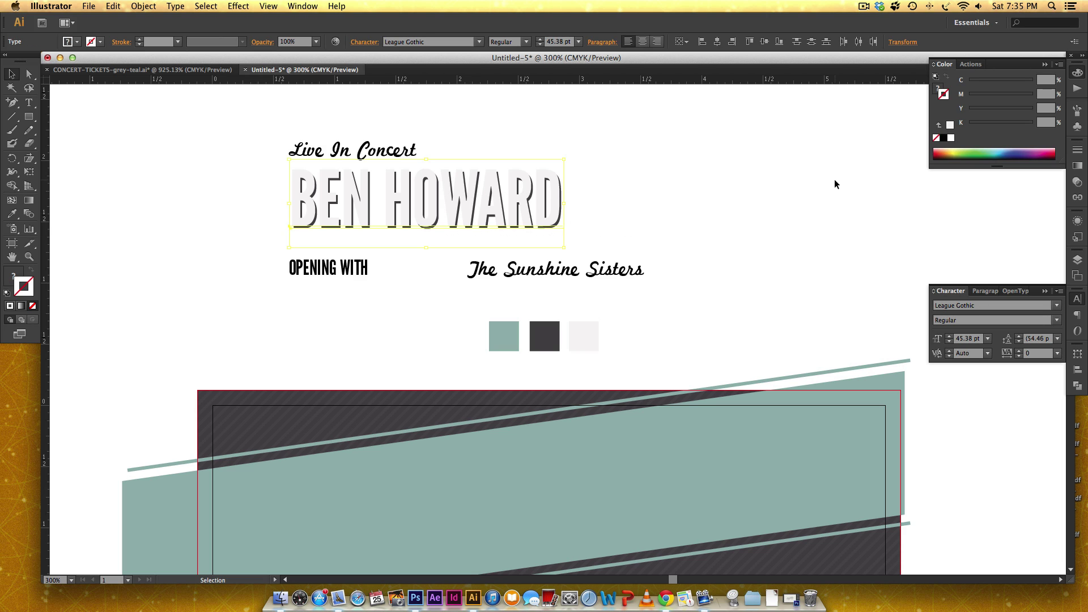
pyautogui.press('super+g')
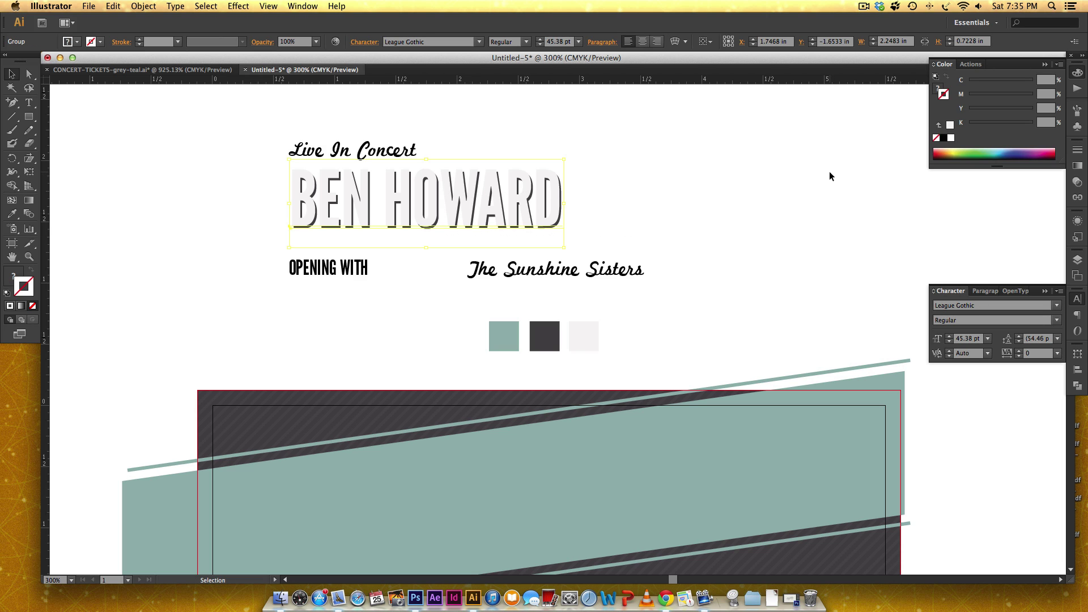
pyautogui.click(670, 171)
# Step: Fill the "Live In Concert" and OPENING WITH texts with the dark grey swatch colour
pyautogui.click(369, 150)
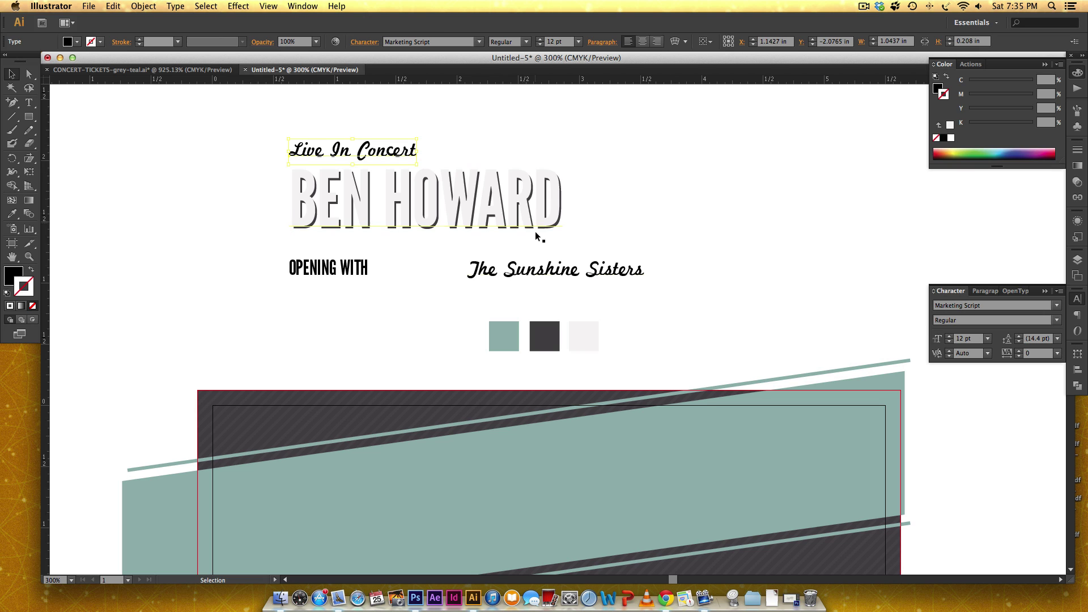
pyautogui.press('i')
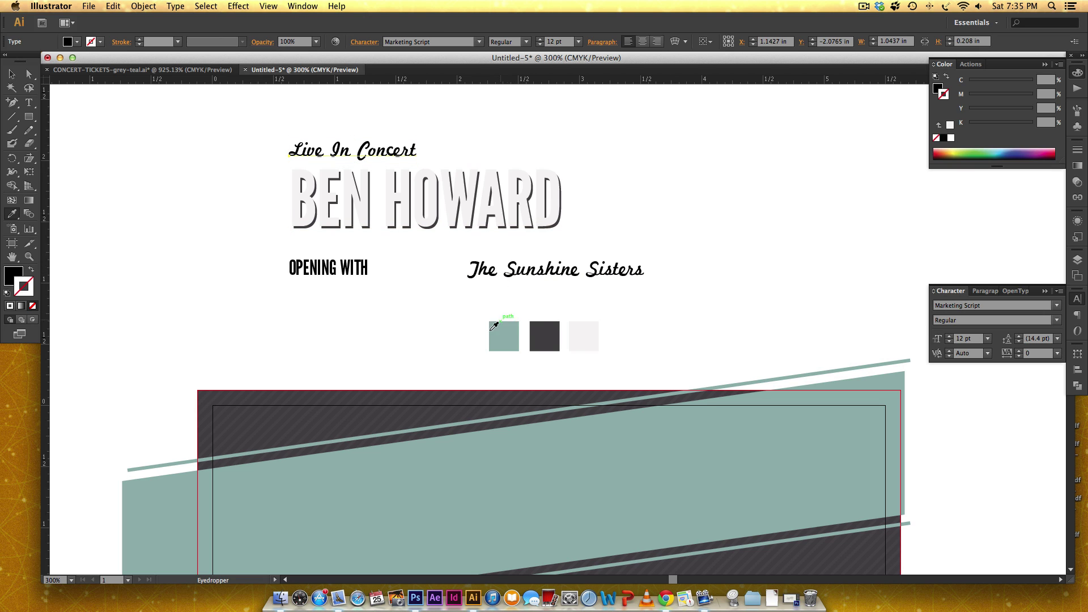
pyautogui.click(541, 327)
pyautogui.press('v')
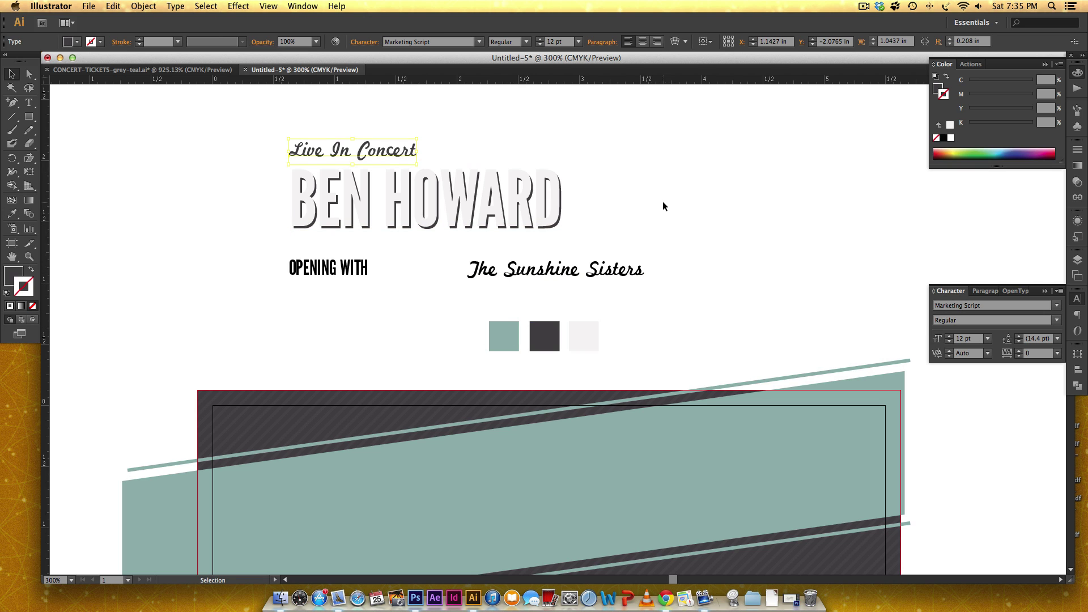
pyautogui.click(662, 202)
pyautogui.click(326, 278)
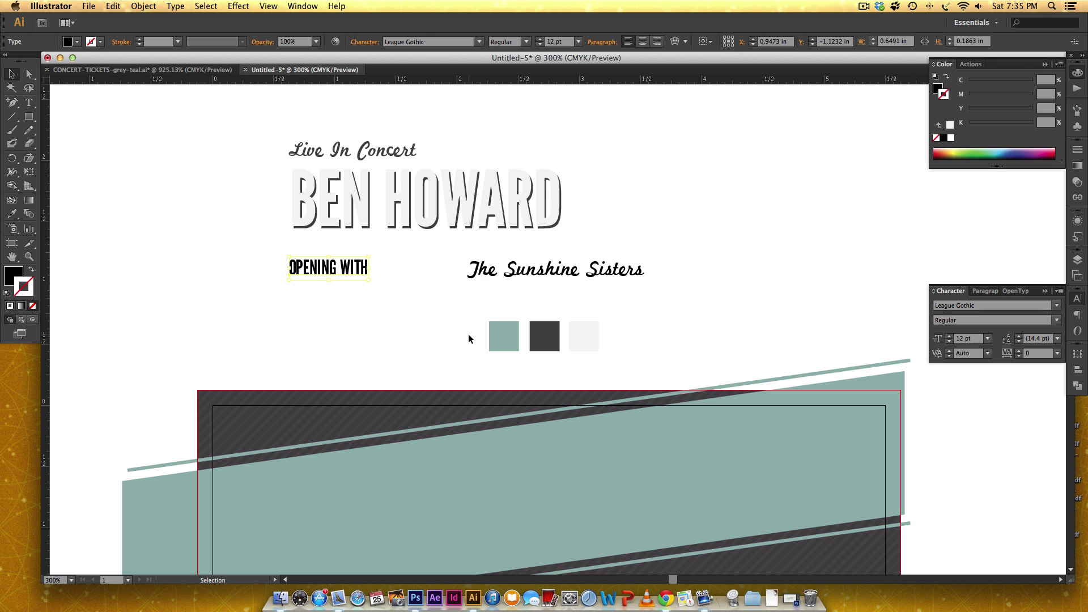
pyautogui.press('i')
pyautogui.click(542, 331)
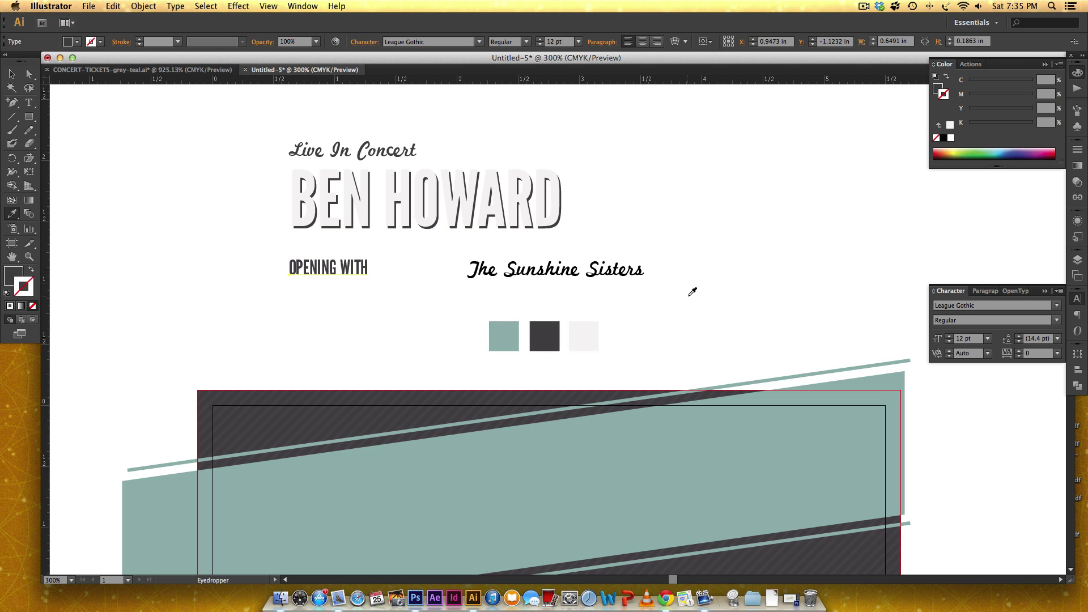
pyautogui.press('v')
pyautogui.click(602, 330)
# Step: Fill "The Sunshine Sisters" text with the light grey swatch colour and move it left, closer to OPENING WITH
pyautogui.click(583, 276)
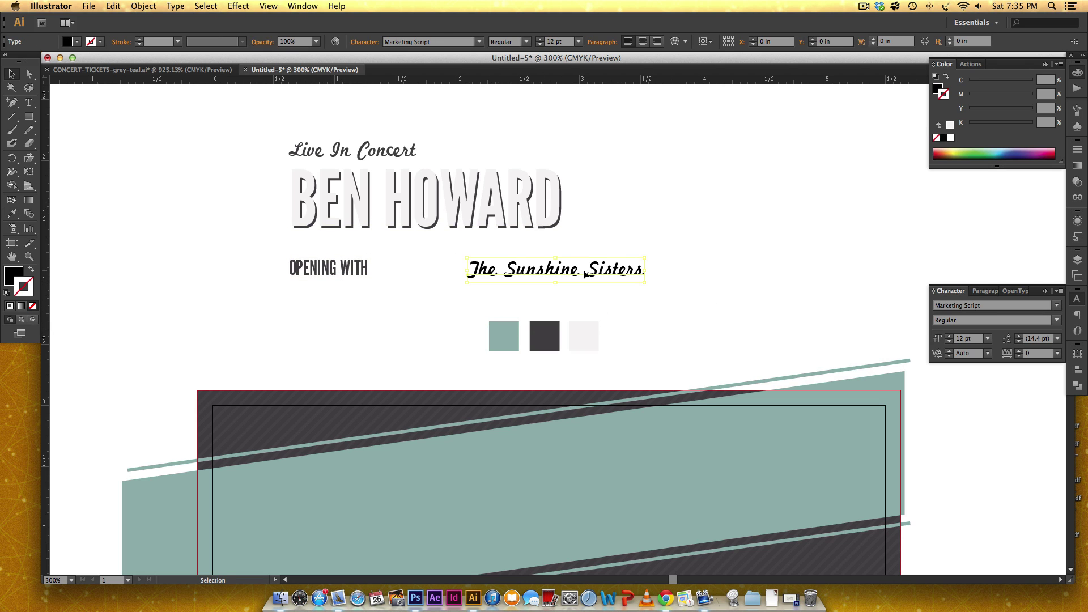
pyautogui.press('i')
pyautogui.click(589, 334)
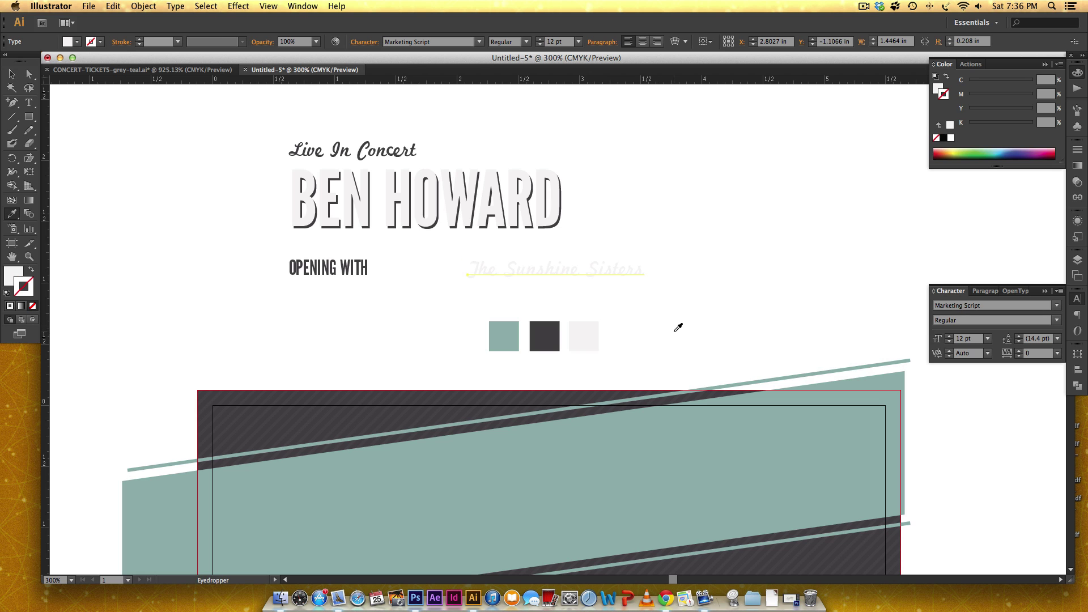
pyautogui.press('v')
pyautogui.moveTo(627, 272); pyautogui.dragTo(555, 275)
pyautogui.click(671, 268)
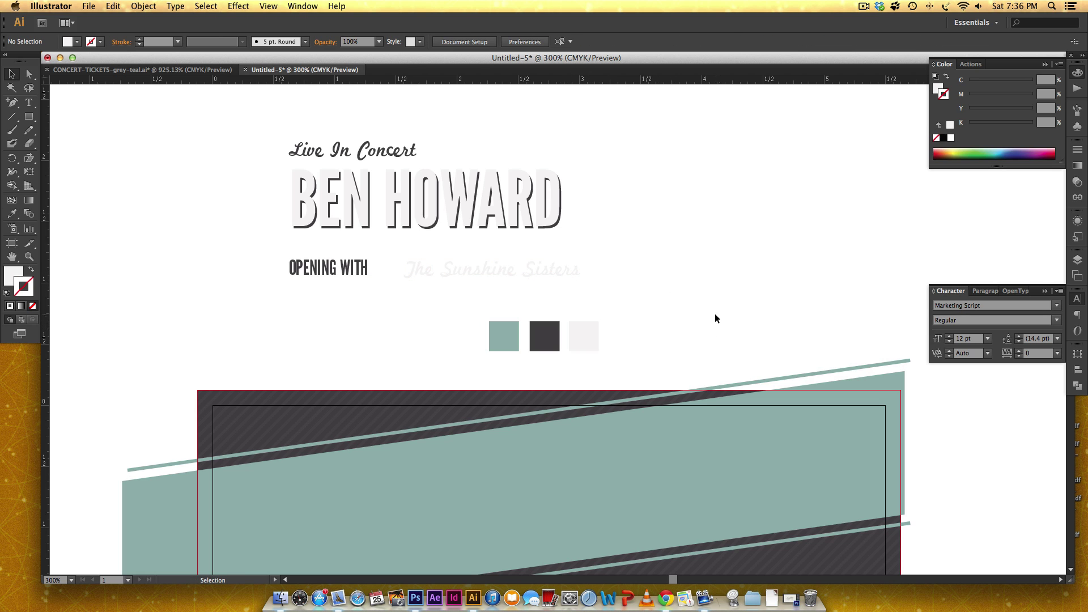
# Step: Switch to the CONCERT-TICKETS-grey-teal.ai document and examine the text layout across the whole finished ticket
pyautogui.scroll(-1, 712, 312)
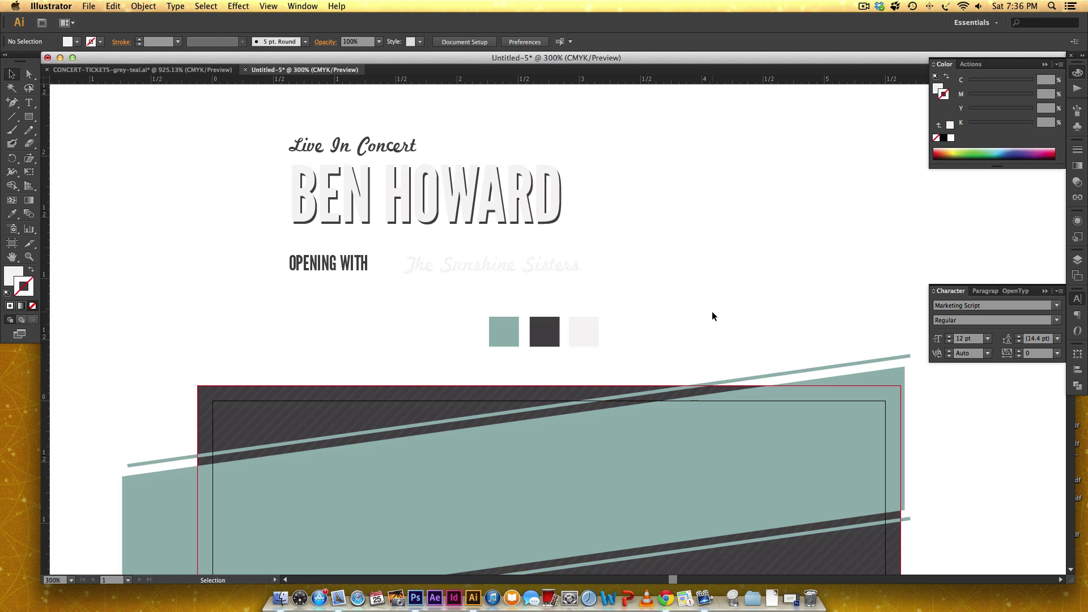
pyautogui.scroll(1, 711, 317)
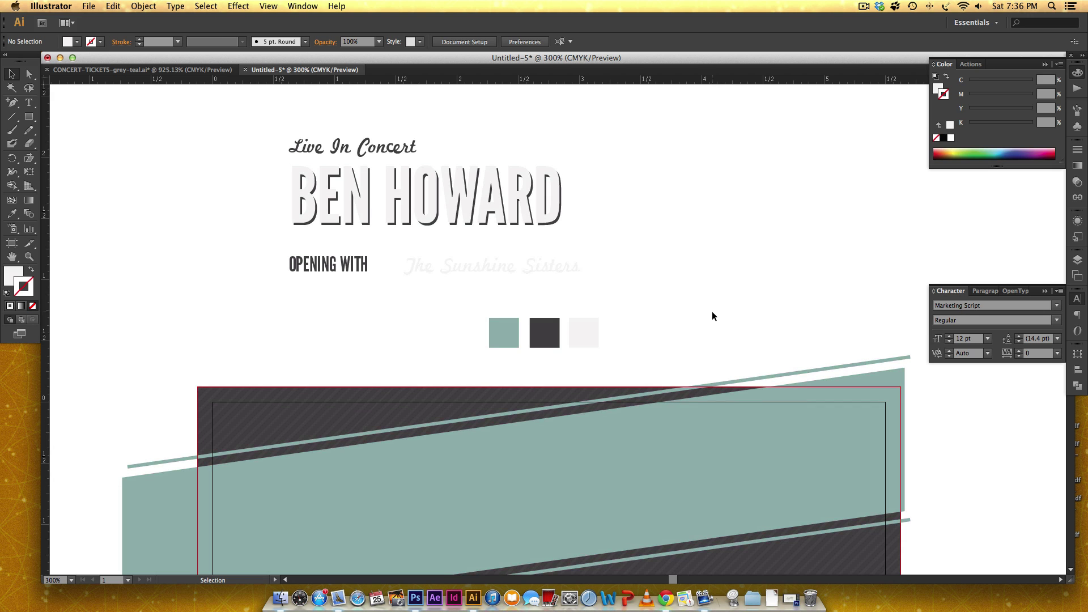
pyautogui.scroll(-2, 712, 316)
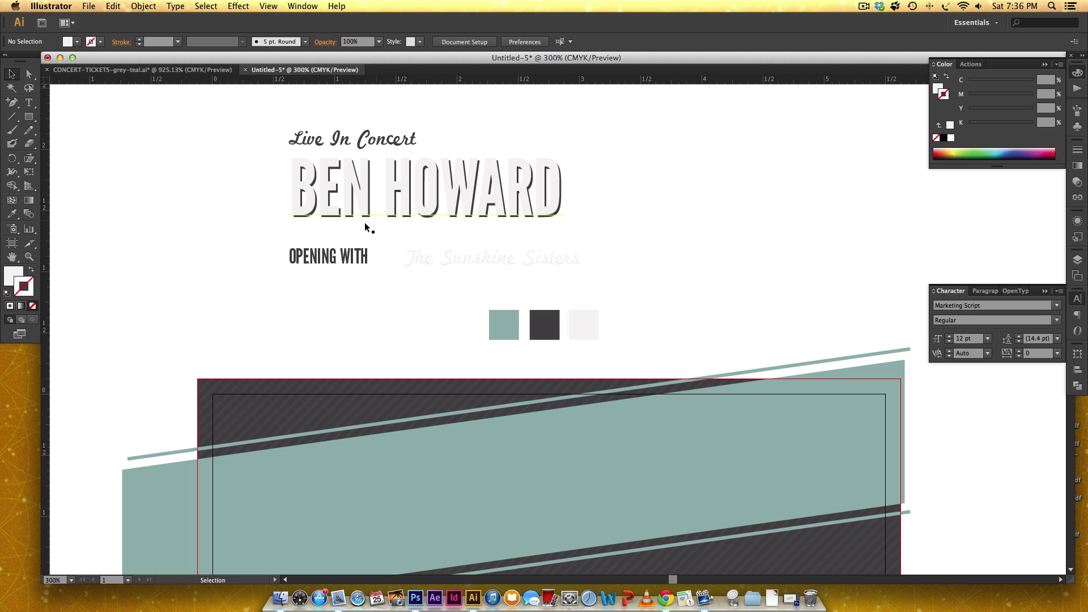
pyautogui.scroll(-3, 654, 248)
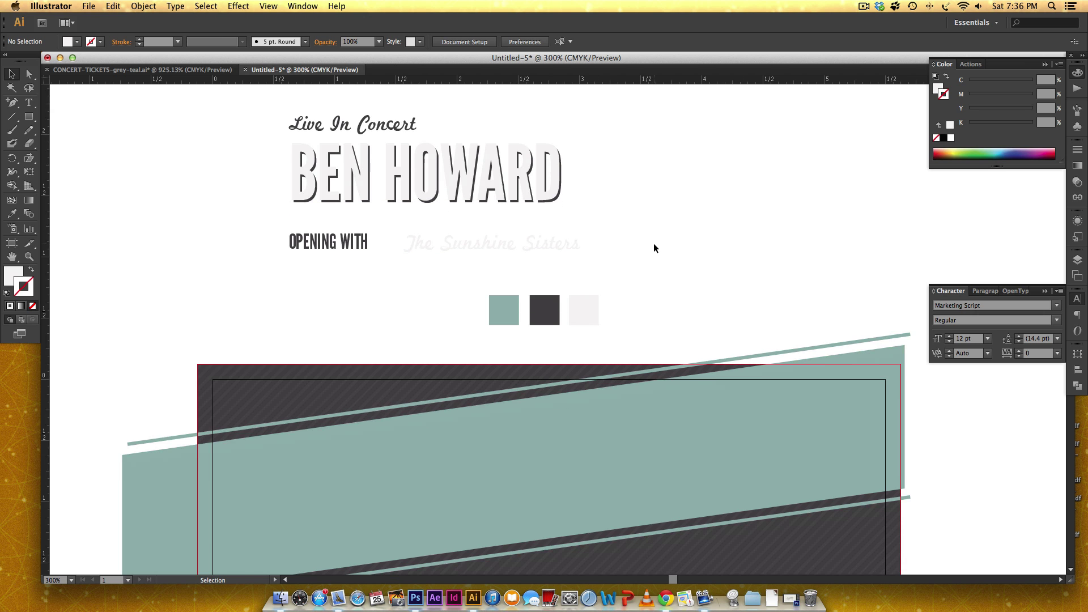
pyautogui.click(164, 69)
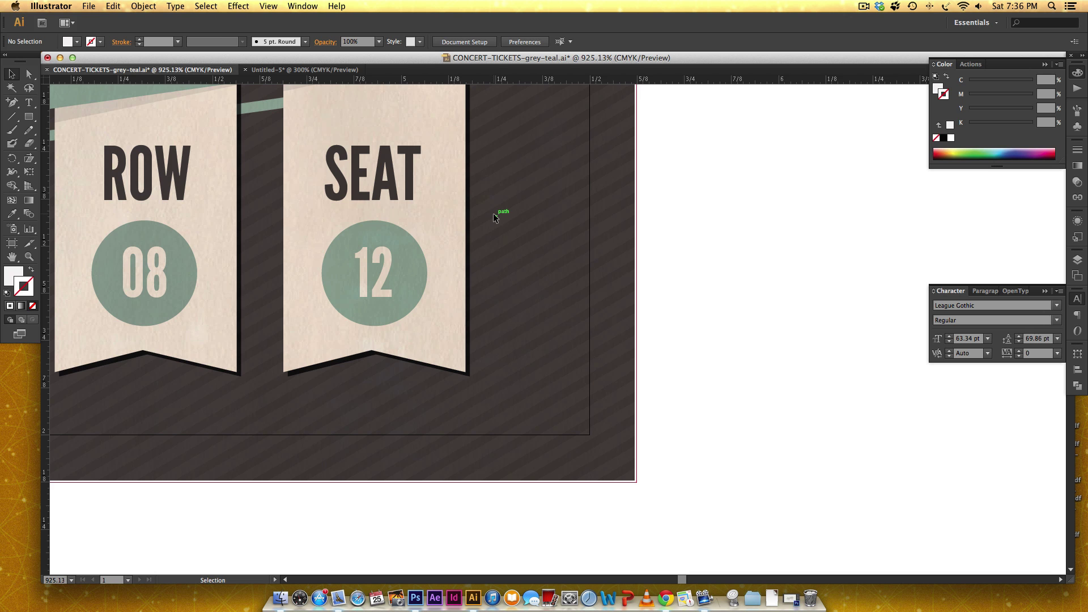
pyautogui.press('super+0')
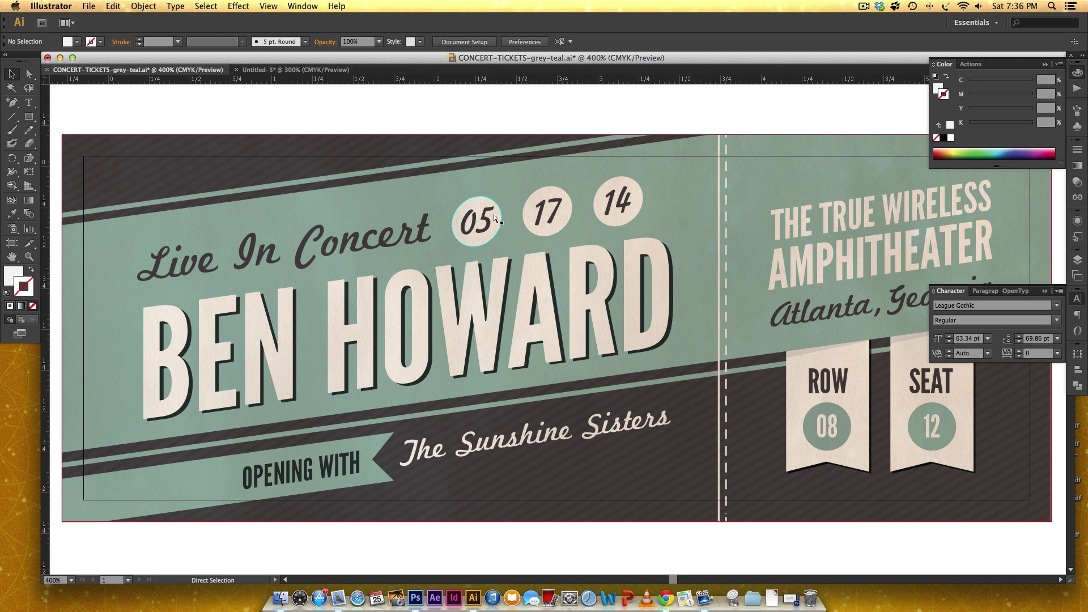
pyautogui.press('super+minus')
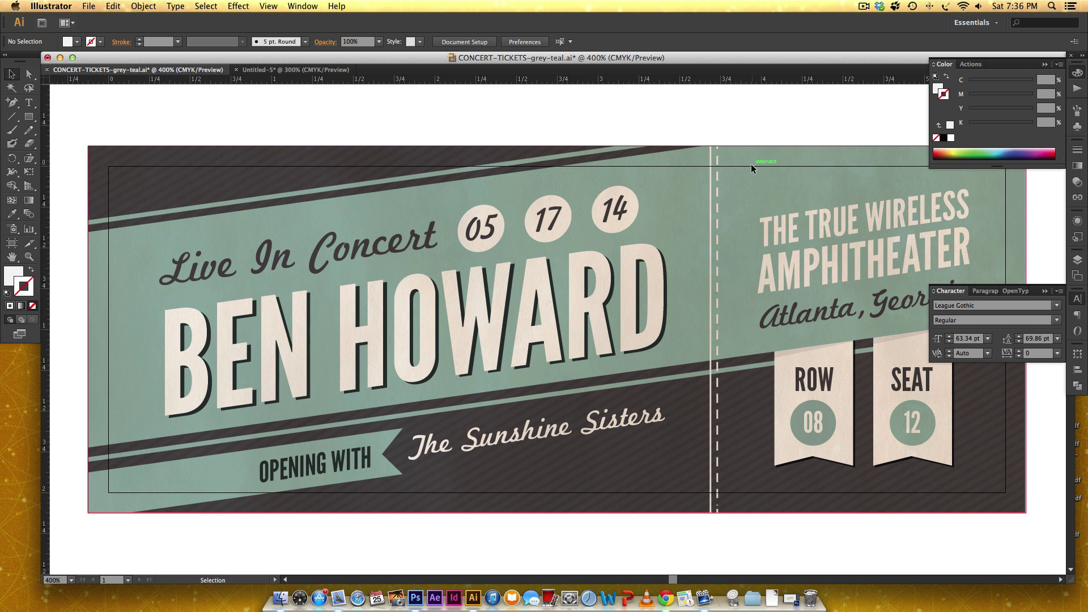